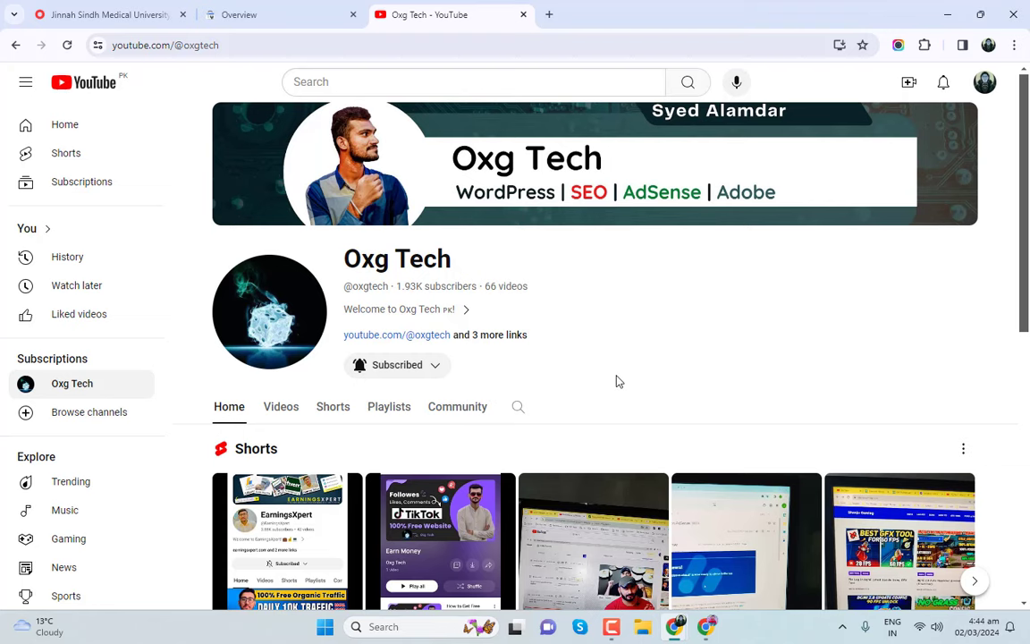
- Look through the Shorts and Videos sections on the Oxg Tech channel's home page
{"action": "scroll", "coordinate": [549, 361], "scroll_direction": "down", "scroll_amount": 3}
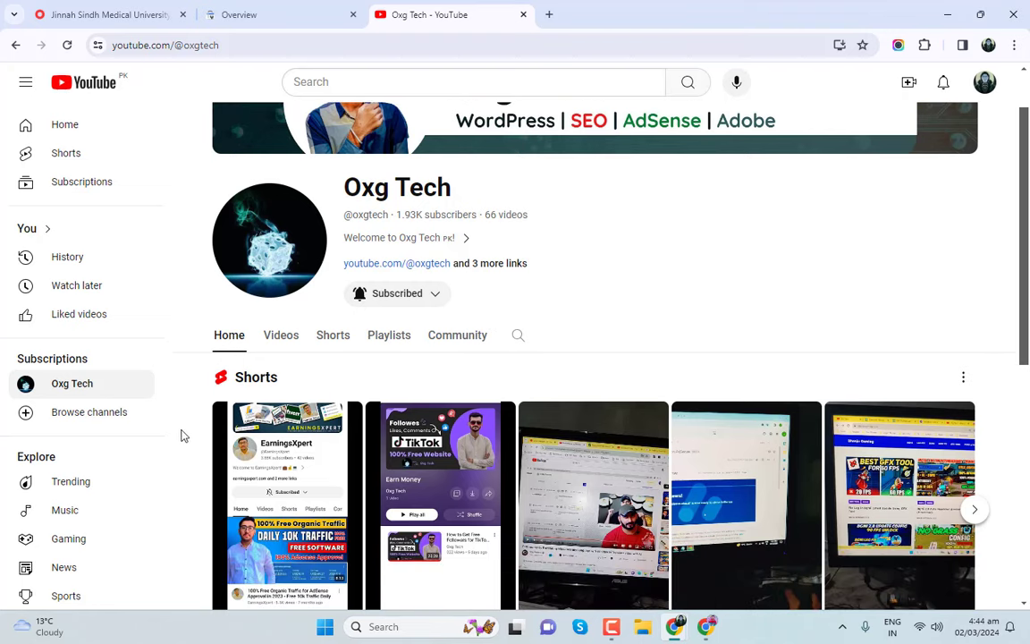
{"action": "scroll", "coordinate": [195, 448], "scroll_direction": "down", "scroll_amount": 3}
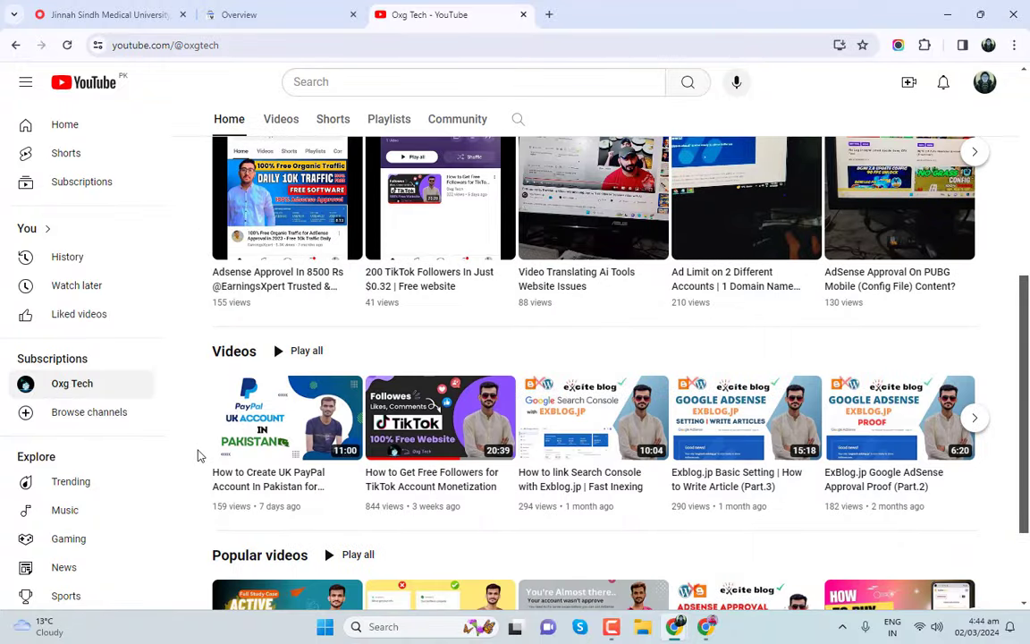
{"action": "scroll", "coordinate": [199, 454], "scroll_direction": "up", "scroll_amount": 3}
{"action": "scroll", "coordinate": [205, 438], "scroll_direction": "down", "scroll_amount": 1}
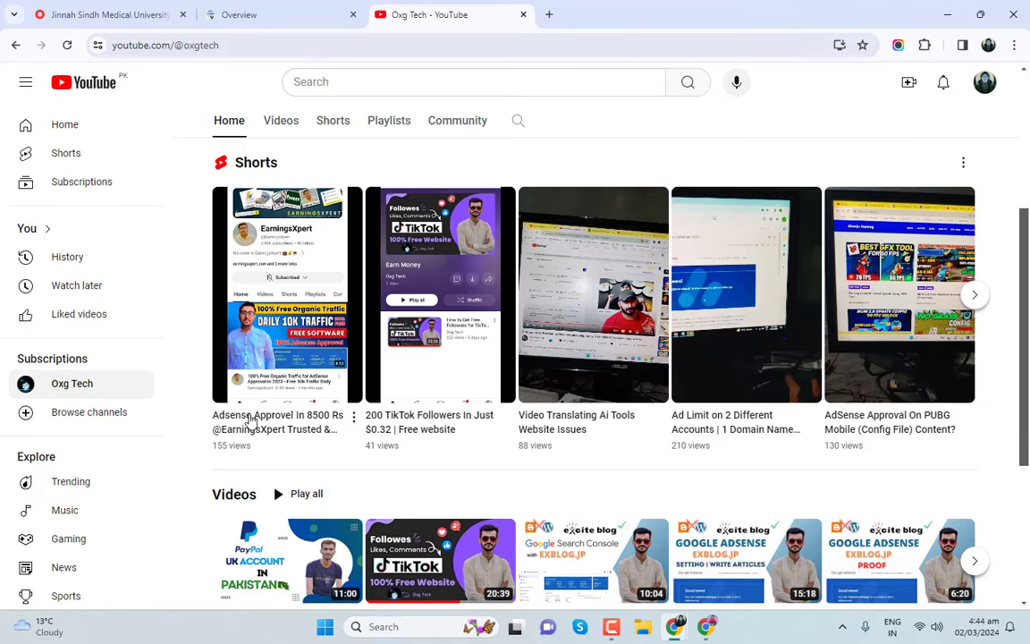
{"action": "scroll", "coordinate": [252, 422], "scroll_direction": "down", "scroll_amount": 2}
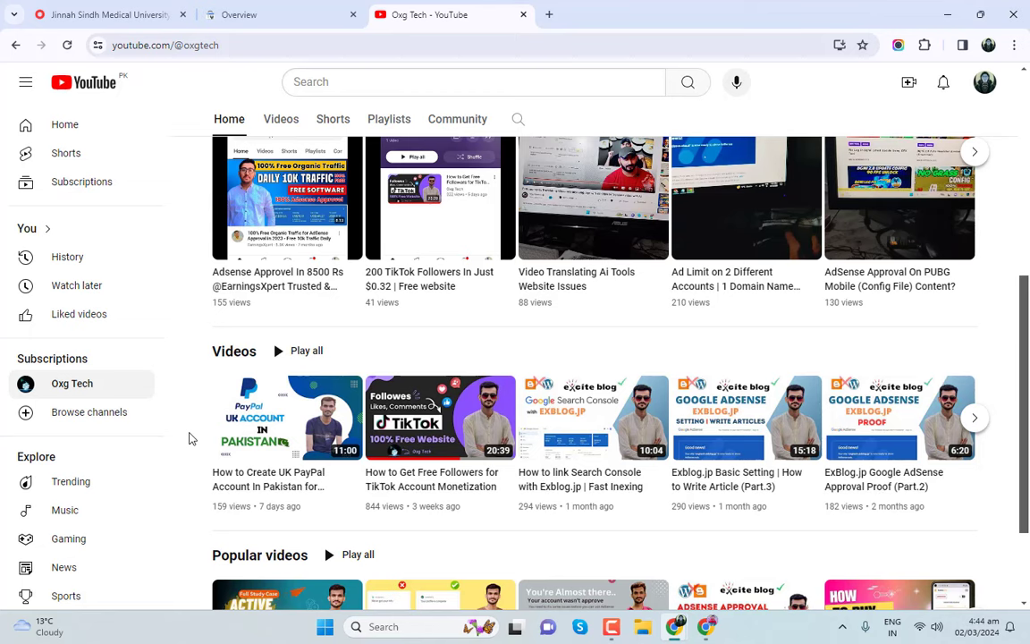
{"action": "scroll", "coordinate": [190, 438], "scroll_direction": "up", "scroll_amount": 1}
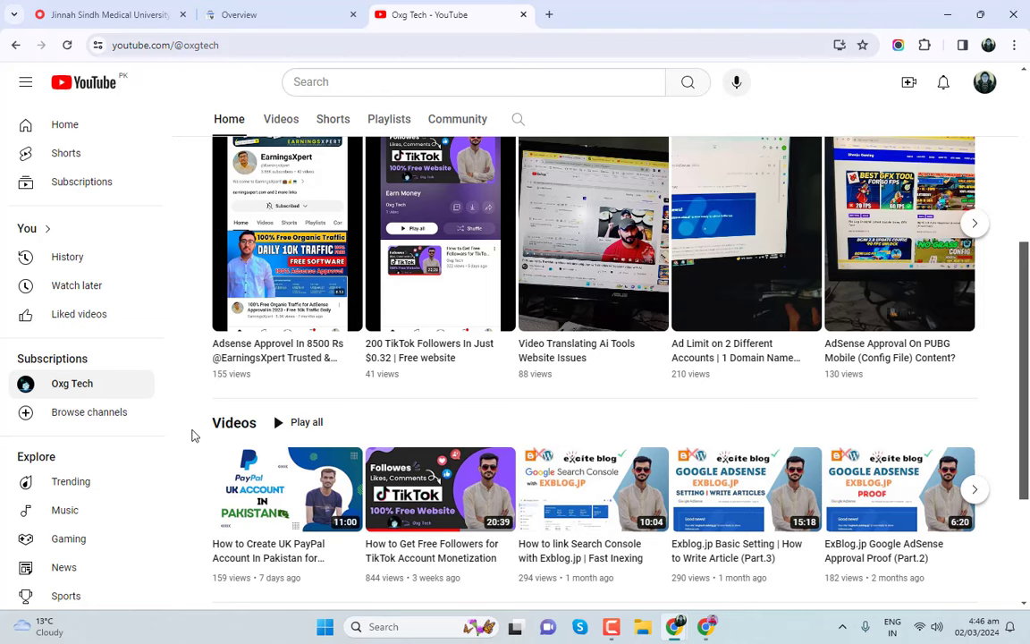
{"action": "scroll", "coordinate": [412, 378], "scroll_direction": "up", "scroll_amount": 4}
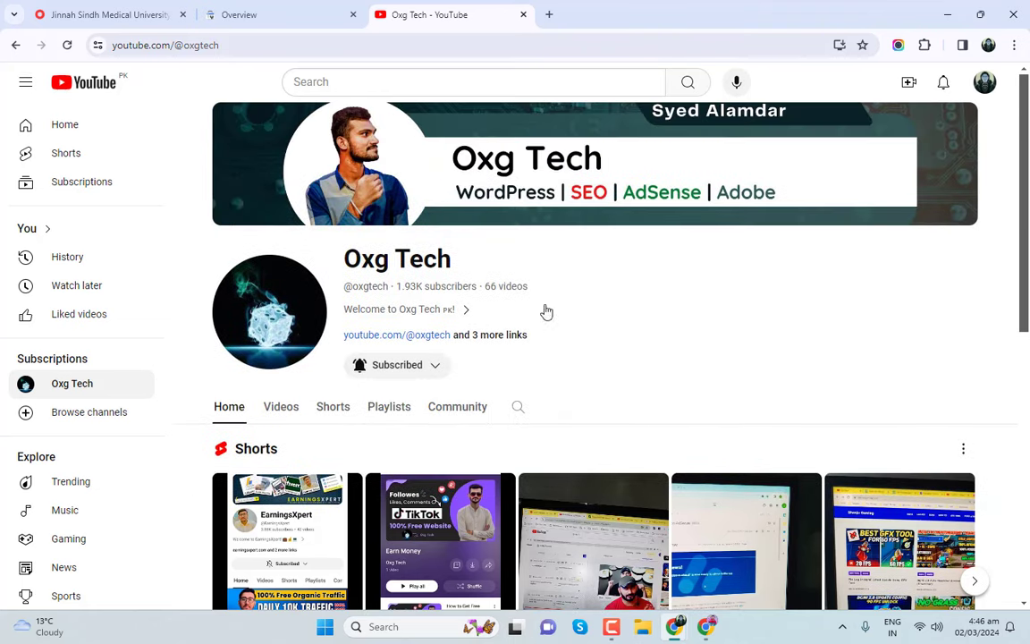
- Switch to the Gmail window, open the "Your site is now ready to serve ads on AdSense" message and reload it
{"action": "mouse_move", "coordinate": [680, 635]}
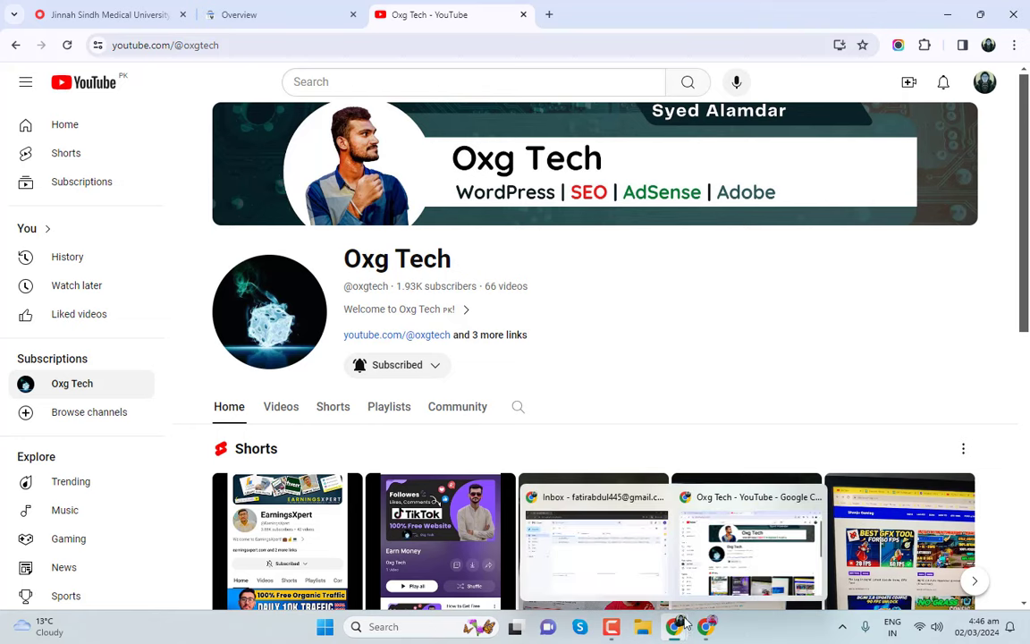
{"action": "left_click", "coordinate": [595, 546]}
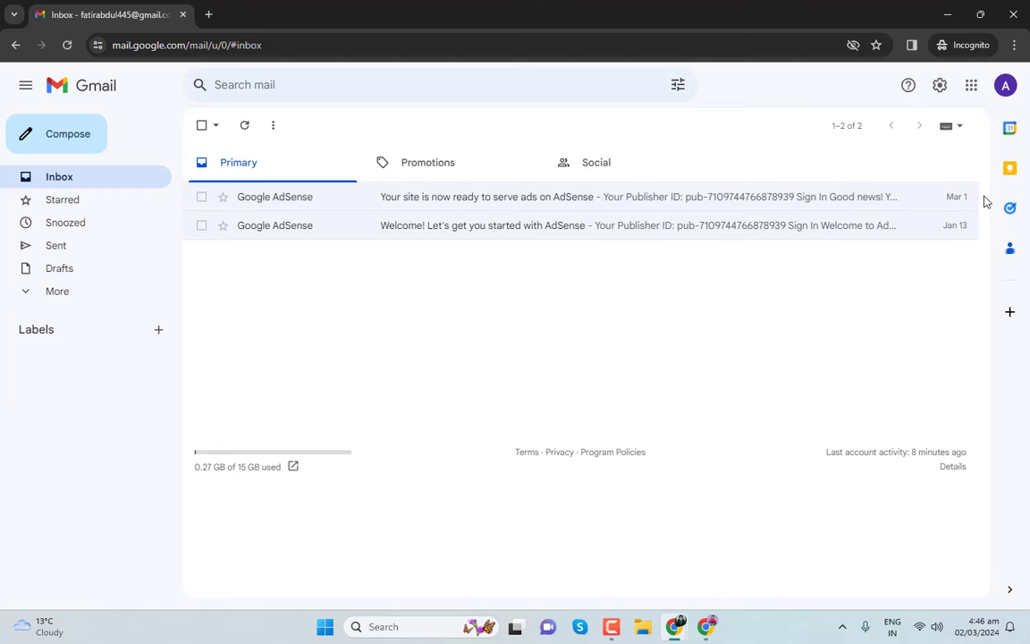
{"action": "left_click", "coordinate": [616, 199]}
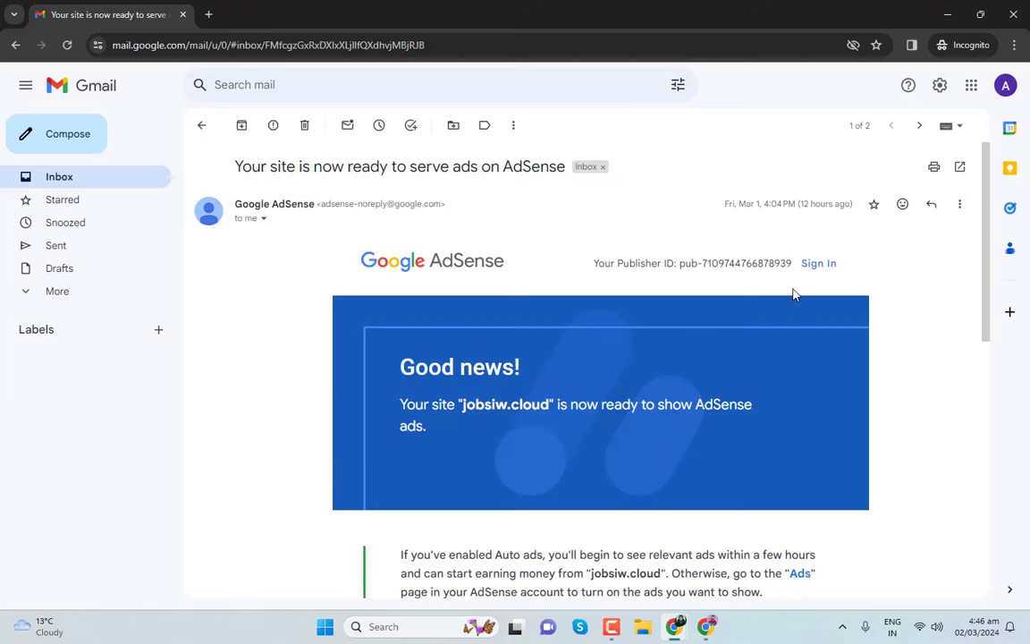
{"action": "left_click", "coordinate": [67, 44]}
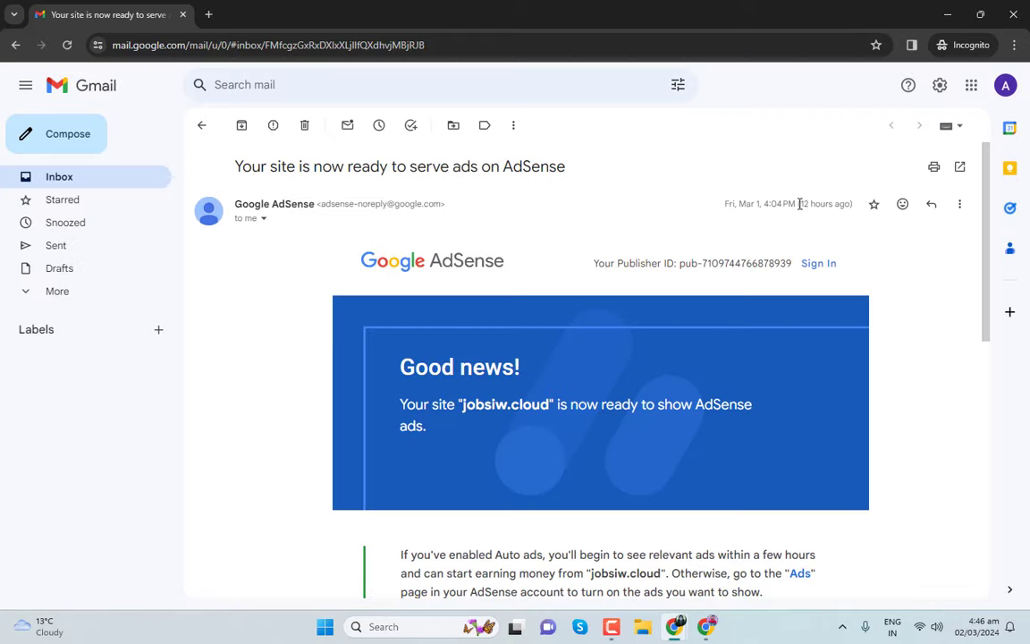
- Read the AdSense message about jobsiw.cloud through to its end, and close the Gmail tab
{"action": "scroll", "coordinate": [549, 450], "scroll_direction": "down", "scroll_amount": 5}
{"action": "scroll", "coordinate": [537, 403], "scroll_direction": "up", "scroll_amount": 2}
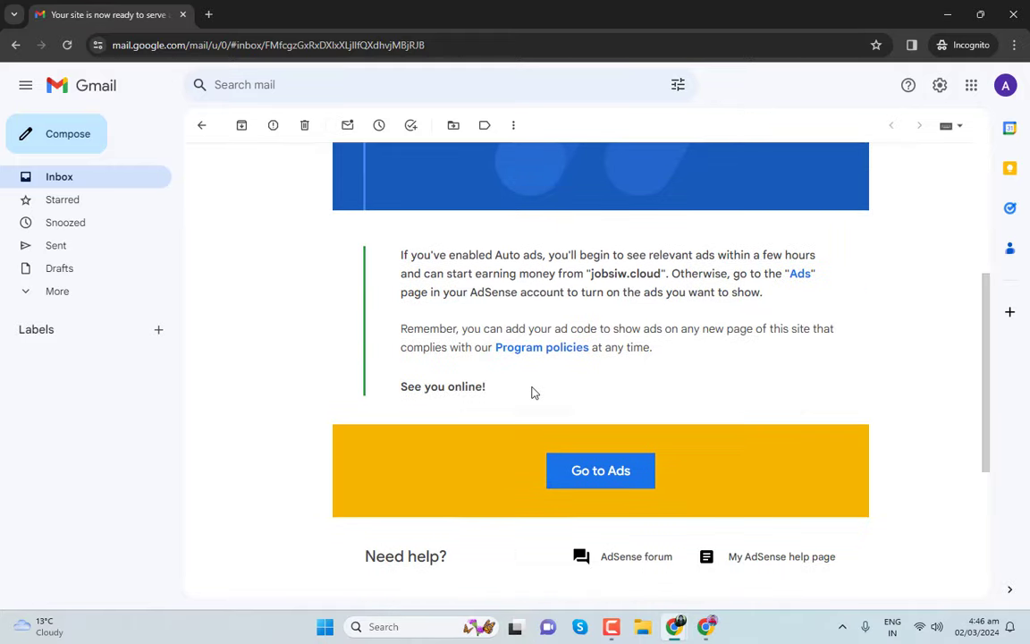
{"action": "scroll", "coordinate": [534, 393], "scroll_direction": "up", "scroll_amount": 5}
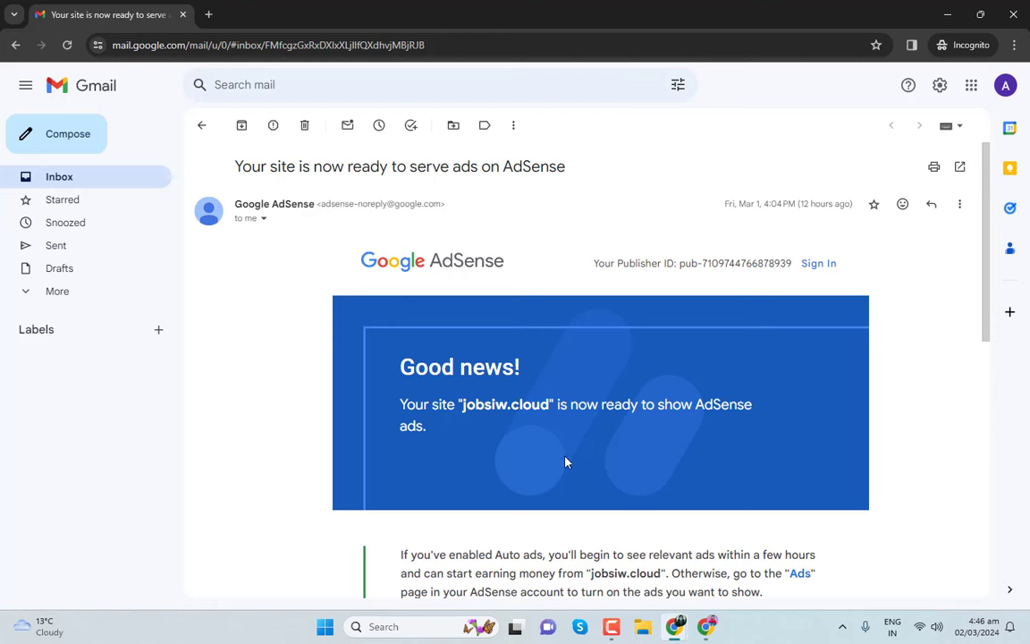
{"action": "scroll", "coordinate": [573, 407], "scroll_direction": "down", "scroll_amount": 5}
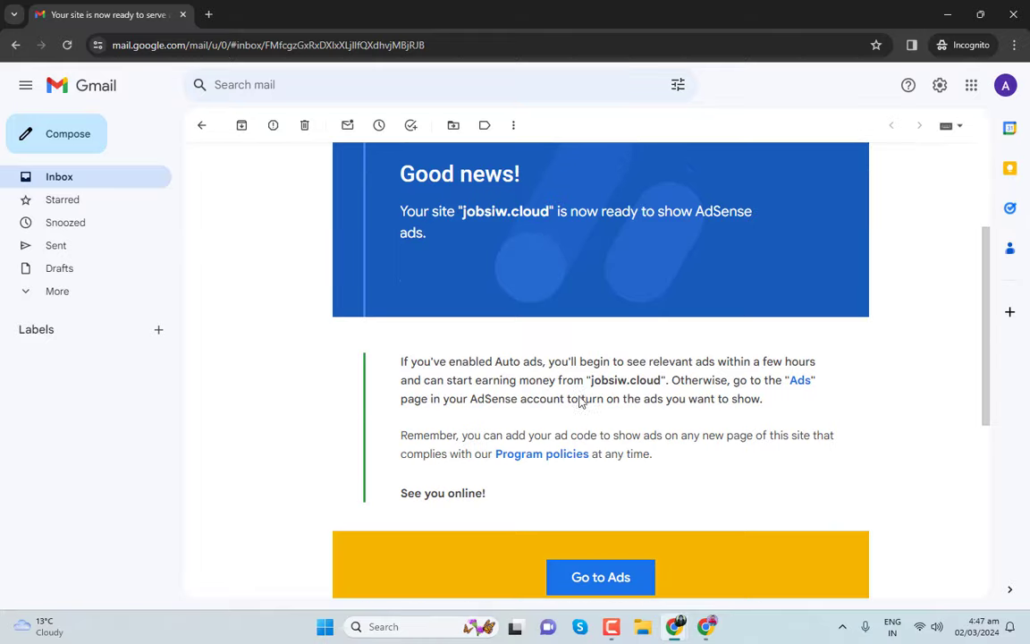
{"action": "scroll", "coordinate": [582, 403], "scroll_direction": "up", "scroll_amount": 5}
{"action": "left_click", "coordinate": [202, 126]}
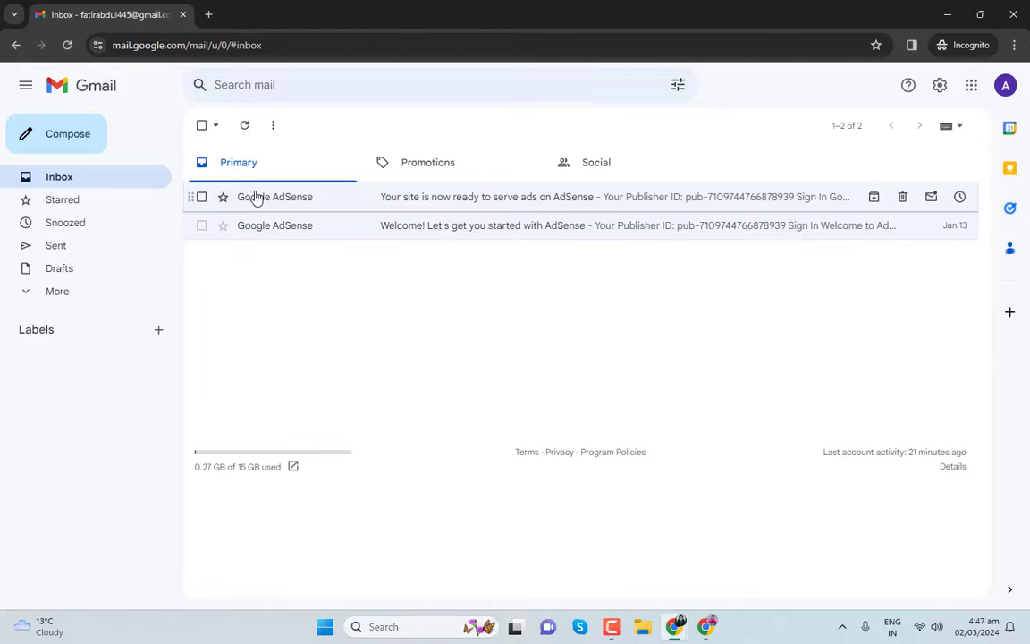
{"action": "left_click", "coordinate": [182, 15]}
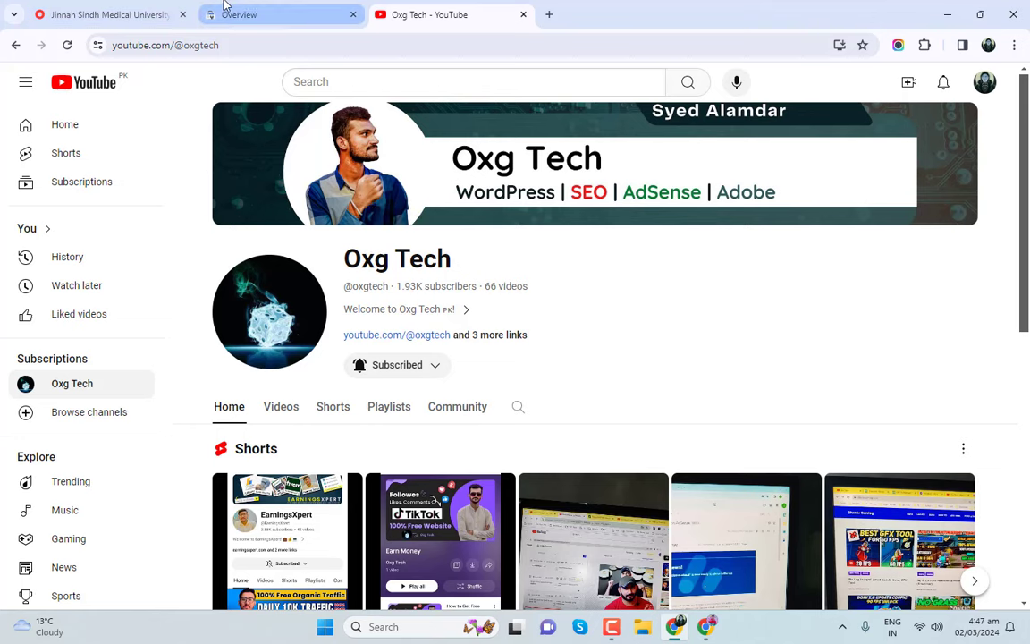
- Switch to the Jinnah Sindh Medical University job post on jobsiw.cloud and examine its header, ad placement, introduction and job overview
{"action": "left_click", "coordinate": [126, 11]}
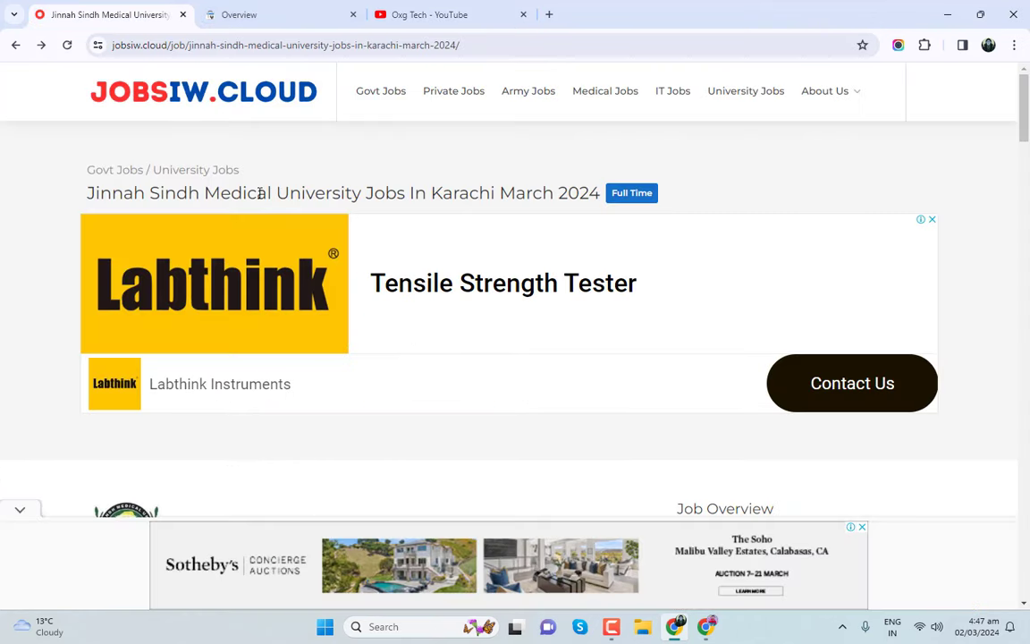
{"action": "scroll", "coordinate": [770, 281], "scroll_direction": "down", "scroll_amount": 2}
{"action": "scroll", "coordinate": [637, 278], "scroll_direction": "up", "scroll_amount": 2}
{"action": "scroll", "coordinate": [541, 350], "scroll_direction": "down", "scroll_amount": 2}
{"action": "scroll", "coordinate": [540, 350], "scroll_direction": "up", "scroll_amount": 2}
{"action": "scroll", "coordinate": [410, 284], "scroll_direction": "down", "scroll_amount": 3}
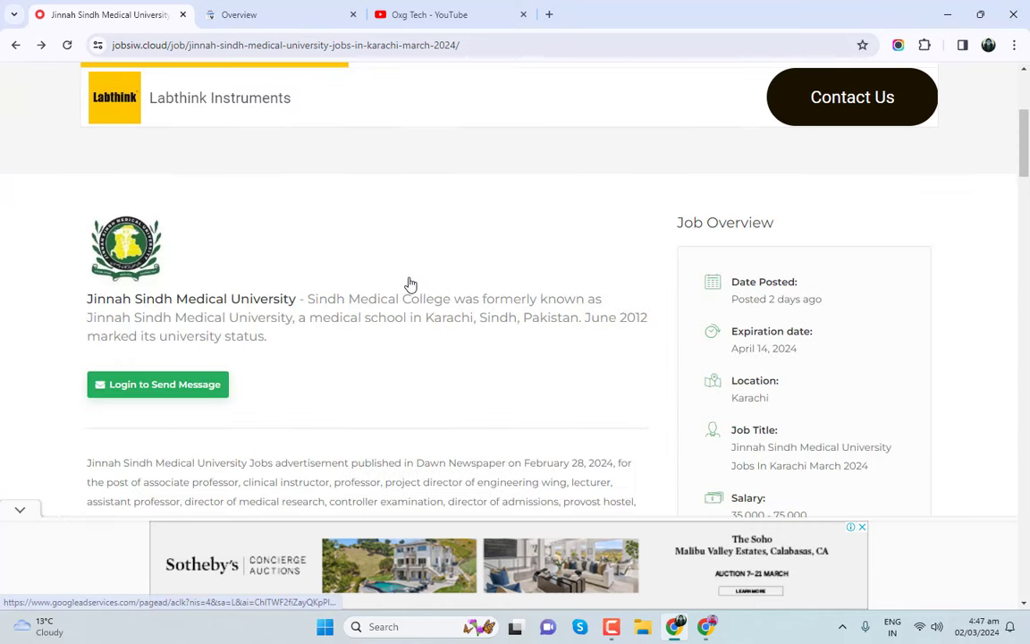
{"action": "scroll", "coordinate": [410, 295], "scroll_direction": "down", "scroll_amount": 3}
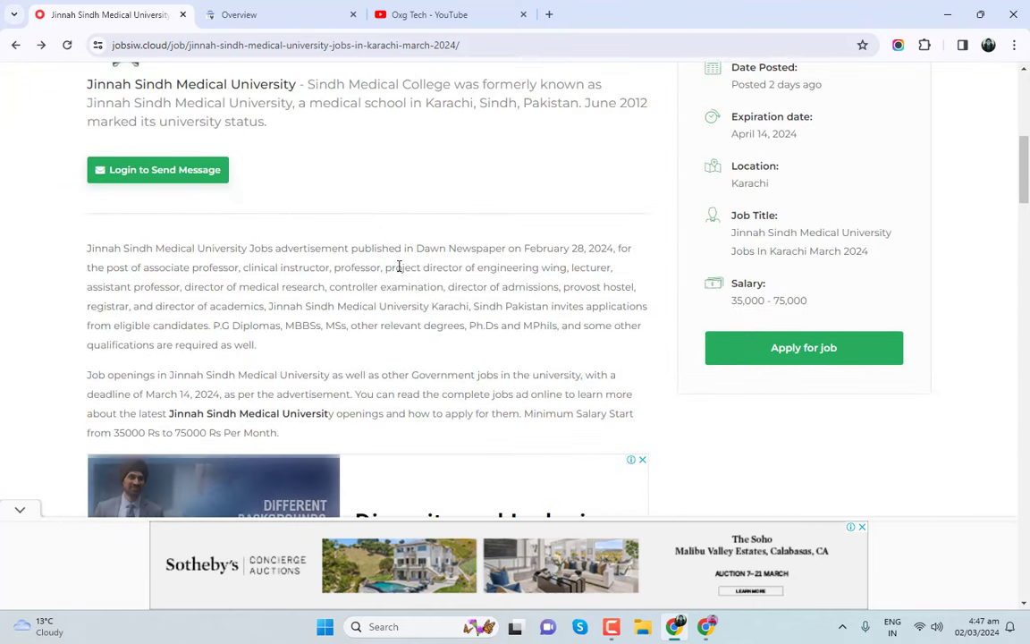
{"action": "scroll", "coordinate": [396, 268], "scroll_direction": "up", "scroll_amount": 6}
{"action": "scroll", "coordinate": [407, 282], "scroll_direction": "down", "scroll_amount": 5}
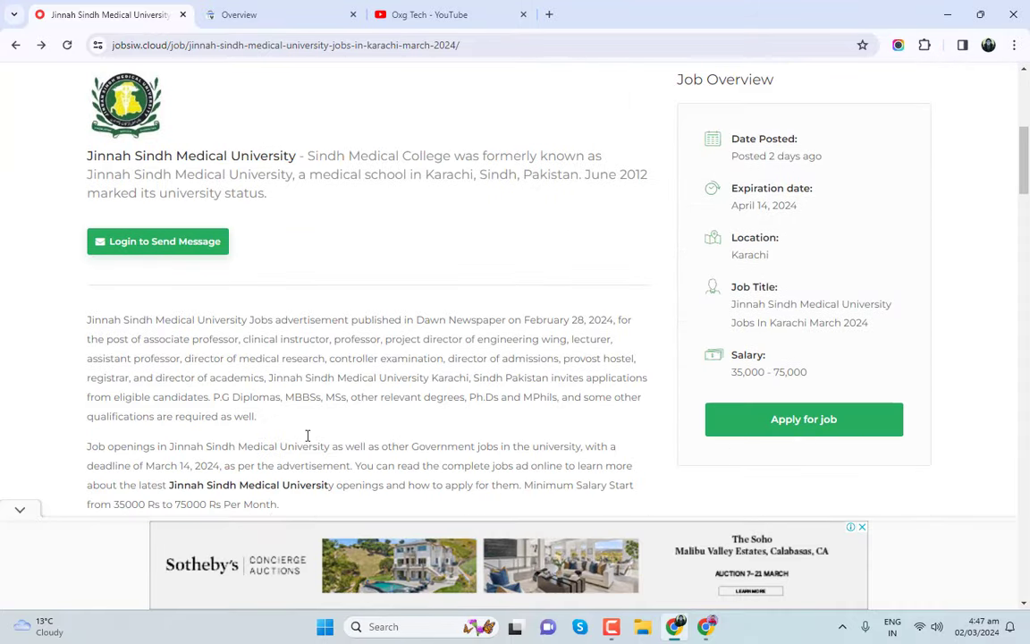
- Examine the rest of the Jinnah Sindh job post, from the job details down to the footer's category and legal links
{"action": "scroll", "coordinate": [410, 324], "scroll_direction": "down", "scroll_amount": 4}
{"action": "scroll", "coordinate": [411, 251], "scroll_direction": "down", "scroll_amount": 1}
{"action": "scroll", "coordinate": [412, 262], "scroll_direction": "down", "scroll_amount": 15}
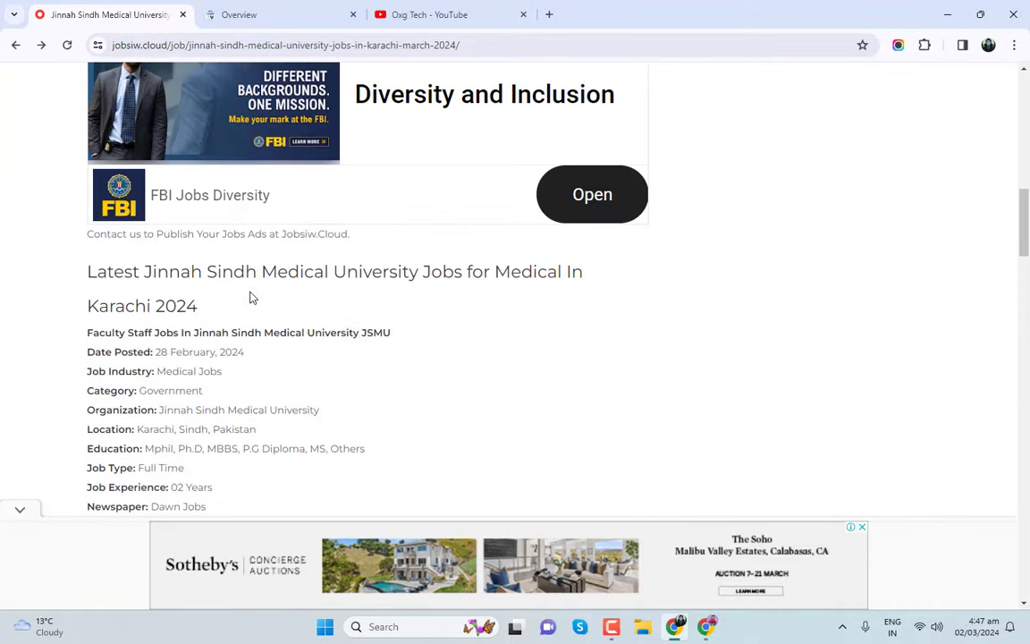
{"action": "scroll", "coordinate": [388, 341], "scroll_direction": "down", "scroll_amount": 10}
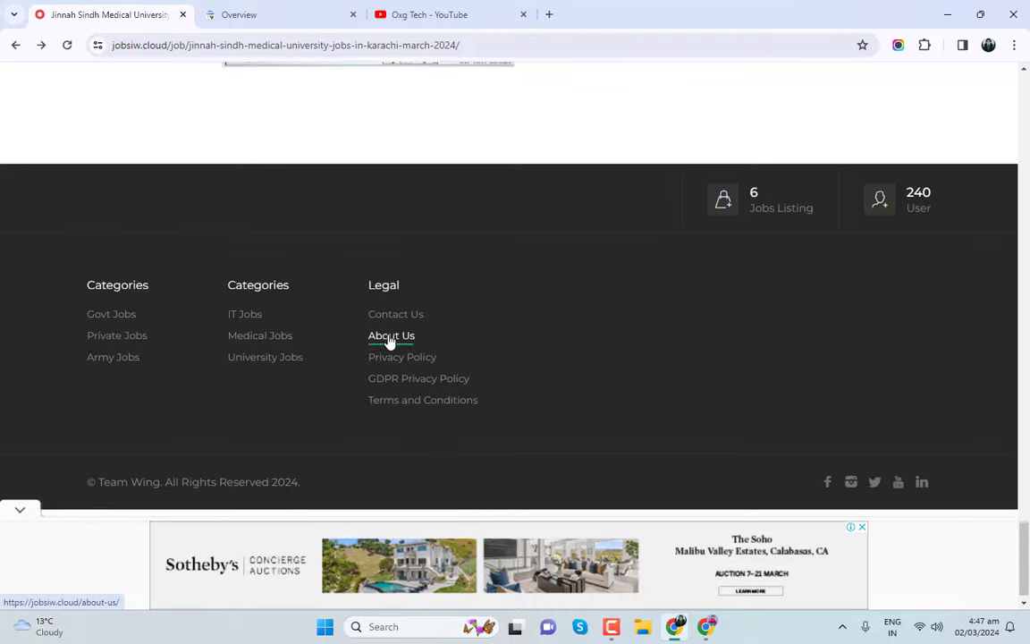
{"action": "scroll", "coordinate": [414, 338], "scroll_direction": "up", "scroll_amount": 15}
{"action": "scroll", "coordinate": [415, 338], "scroll_direction": "up", "scroll_amount": 10}
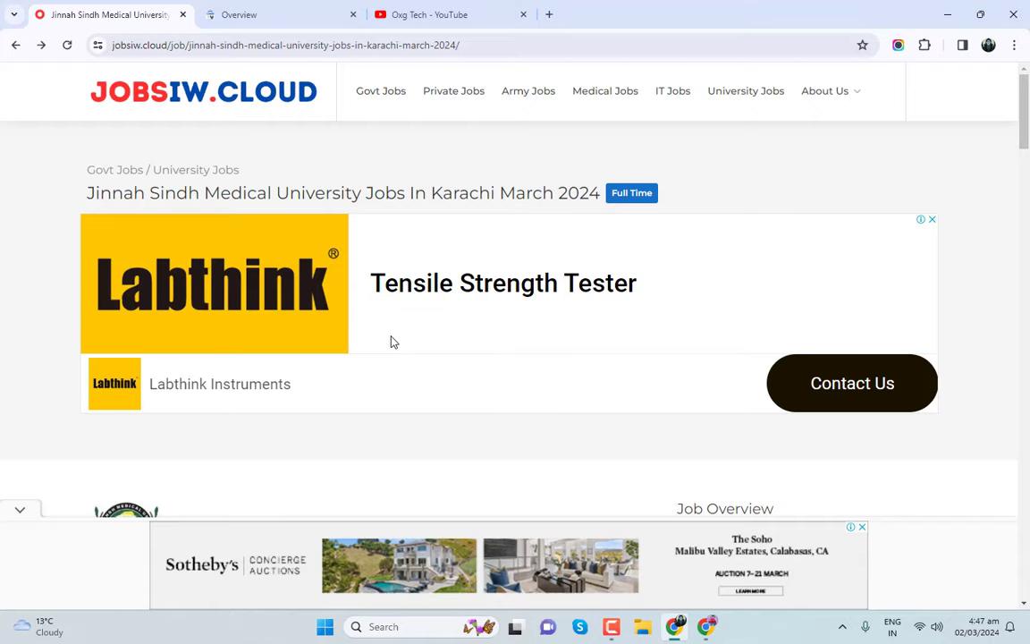
- Open the "AJK Legislative Assembly Jobs for Management March 2024" post from the latest jobs list in a new tab
{"action": "scroll", "coordinate": [355, 284], "scroll_direction": "down", "scroll_amount": 4}
{"action": "scroll", "coordinate": [355, 285], "scroll_direction": "down", "scroll_amount": 15}
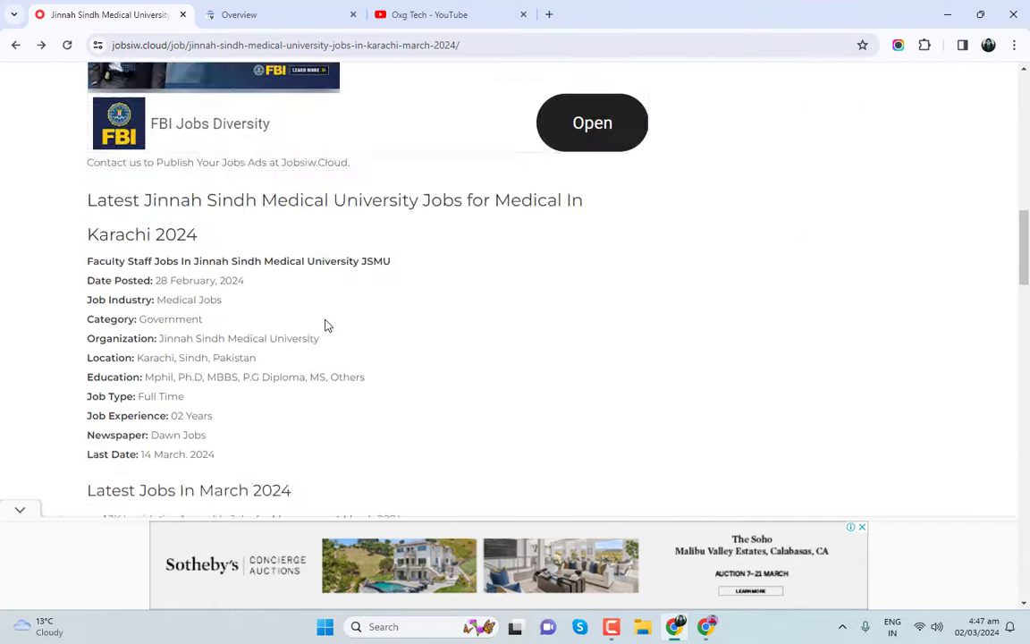
{"action": "scroll", "coordinate": [307, 281], "scroll_direction": "up", "scroll_amount": 15}
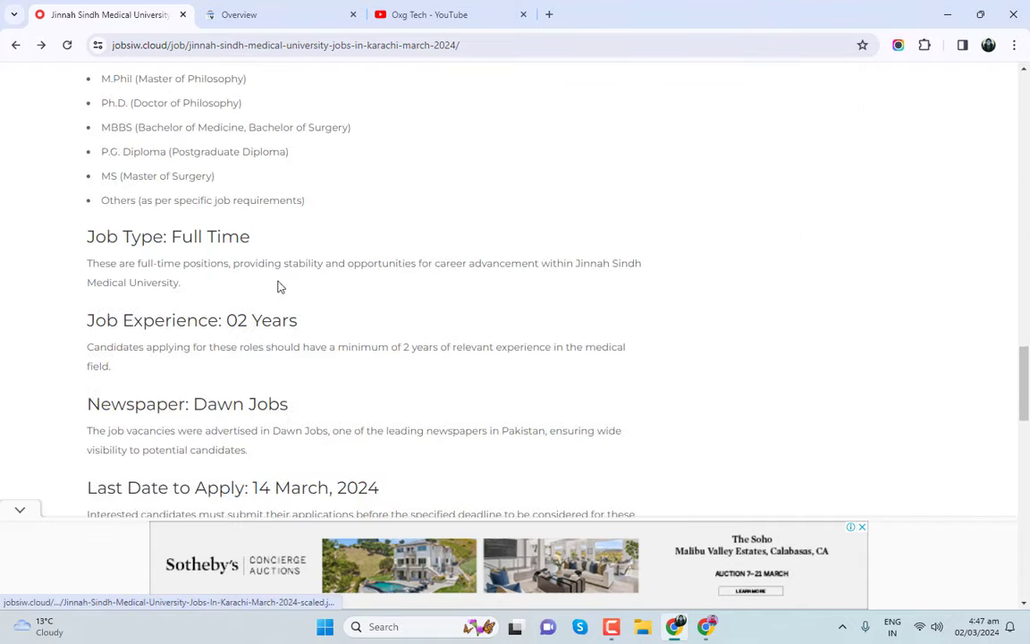
{"action": "scroll", "coordinate": [242, 303], "scroll_direction": "up", "scroll_amount": 3}
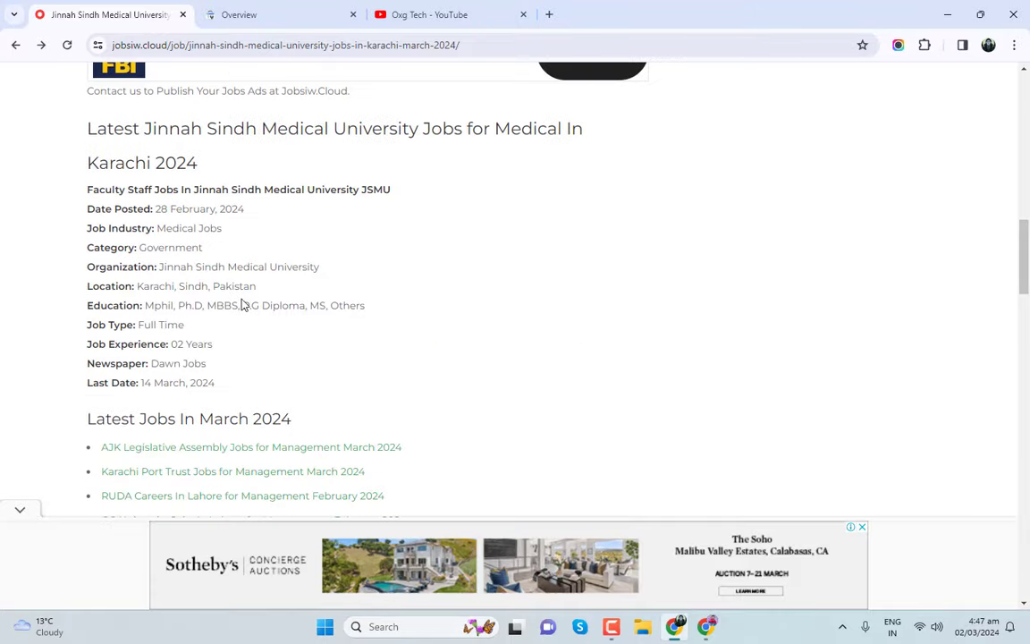
{"action": "scroll", "coordinate": [295, 322], "scroll_direction": "down", "scroll_amount": 2}
{"action": "left_click", "coordinate": [341, 303]}
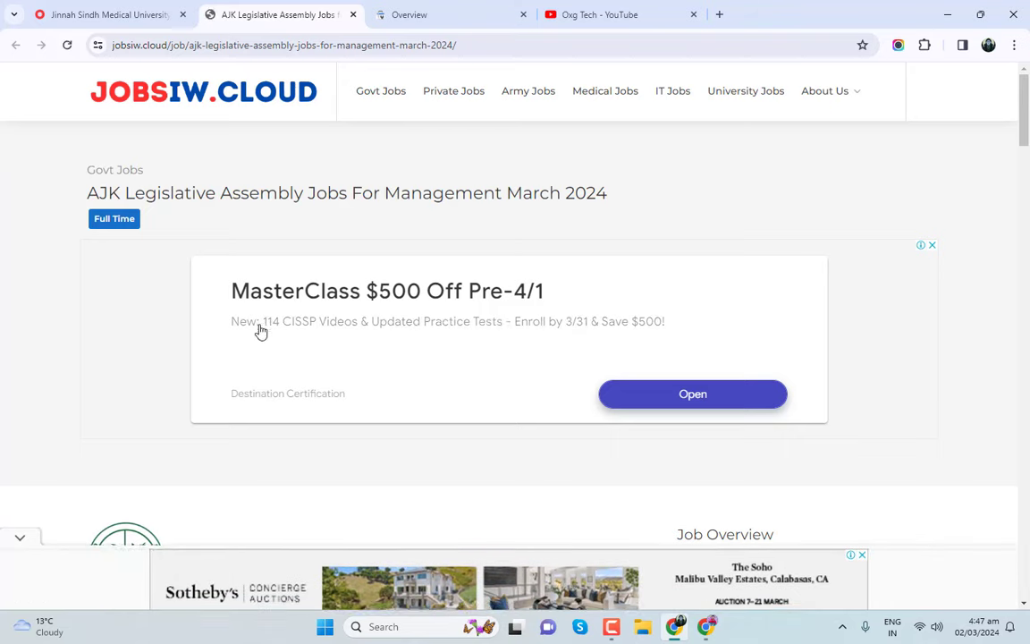
- Examine the AJK Legislative Assembly job post's ad placement, job details and content sections from beginning to end
{"action": "scroll", "coordinate": [248, 364], "scroll_direction": "down", "scroll_amount": 1}
{"action": "scroll", "coordinate": [170, 356], "scroll_direction": "up", "scroll_amount": 1}
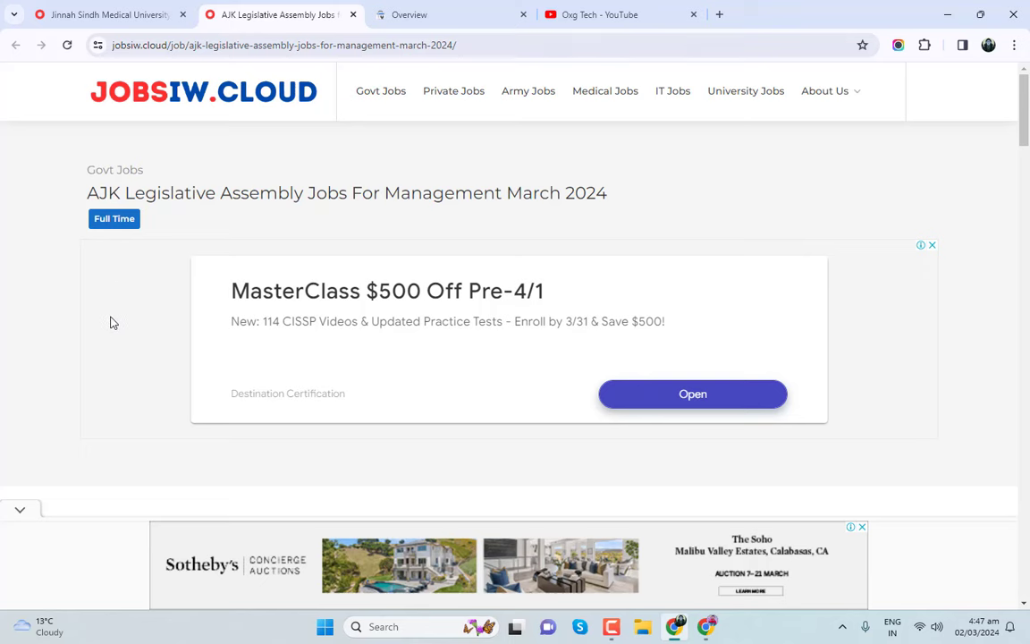
{"action": "scroll", "coordinate": [552, 315], "scroll_direction": "down", "scroll_amount": 15}
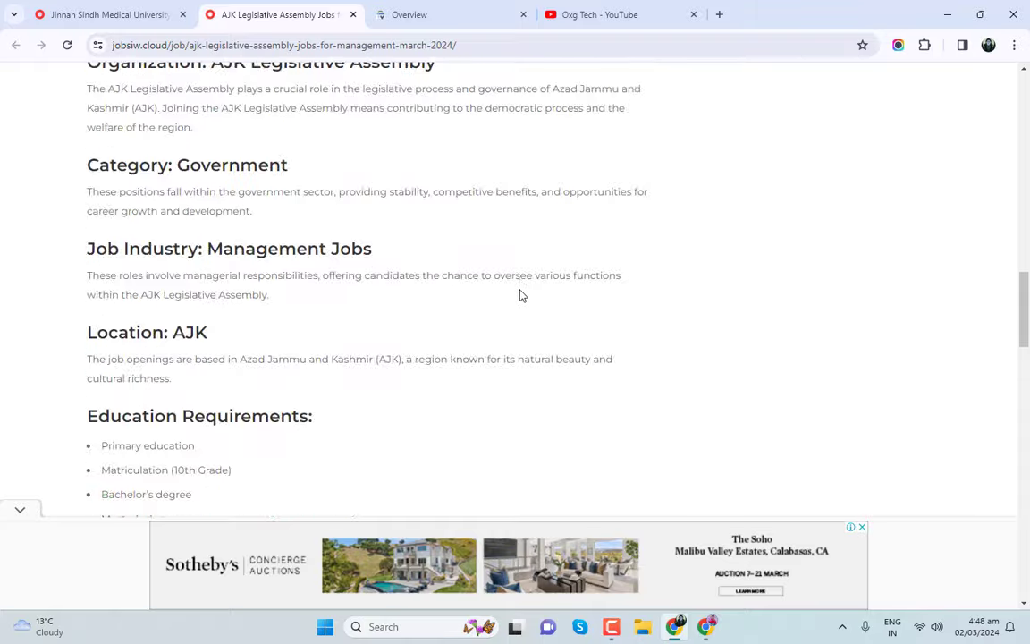
{"action": "scroll", "coordinate": [523, 295], "scroll_direction": "down", "scroll_amount": 20}
{"action": "scroll", "coordinate": [531, 285], "scroll_direction": "up", "scroll_amount": 20}
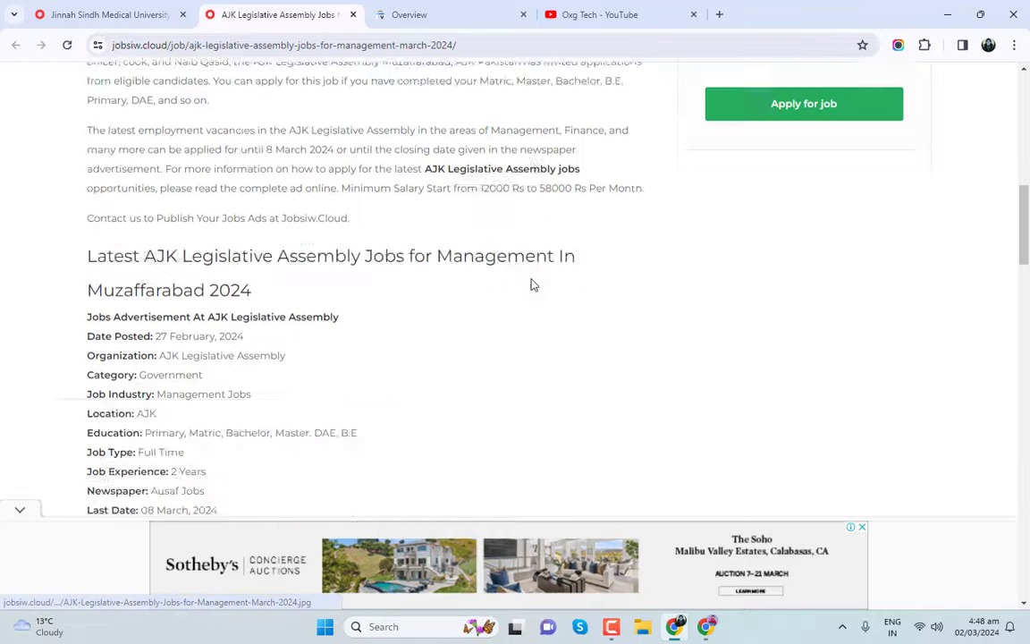
{"action": "scroll", "coordinate": [534, 287], "scroll_direction": "up", "scroll_amount": 10}
{"action": "scroll", "coordinate": [644, 298], "scroll_direction": "down", "scroll_amount": 15}
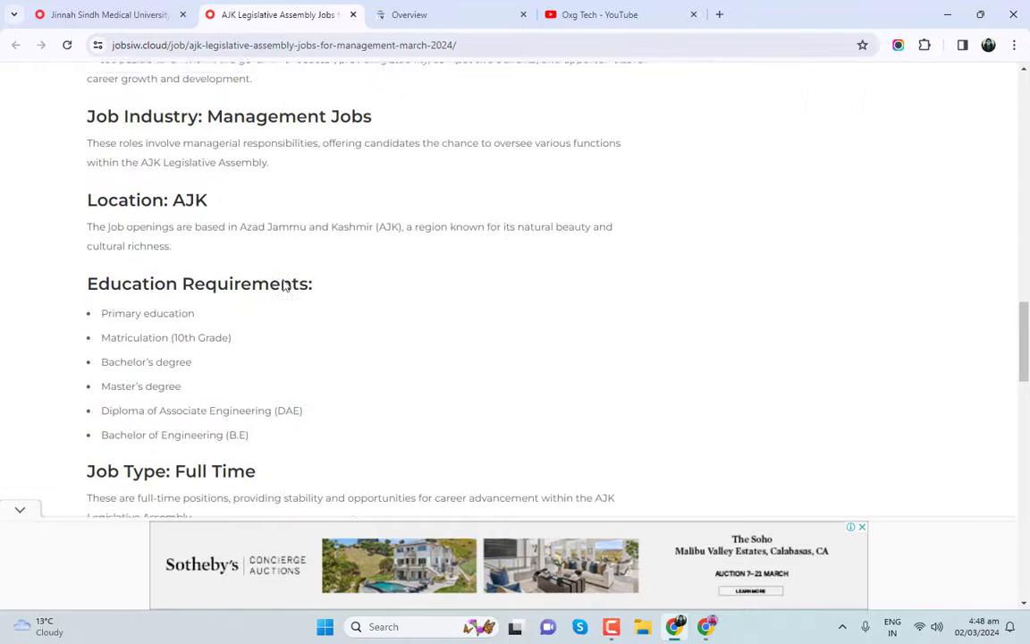
{"action": "scroll", "coordinate": [269, 285], "scroll_direction": "up", "scroll_amount": 10}
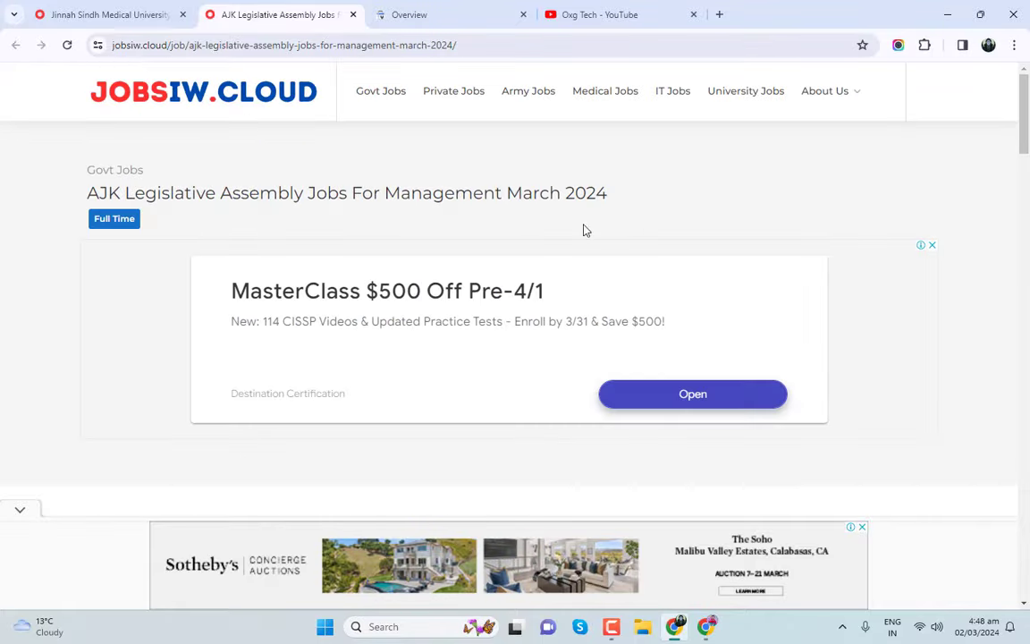
- Close the tabs of the AJK Legislative Assembly and Jinnah Sindh Medical University job posts
{"action": "left_click", "coordinate": [355, 16]}
{"action": "scroll", "coordinate": [262, 232], "scroll_direction": "up", "scroll_amount": 10}
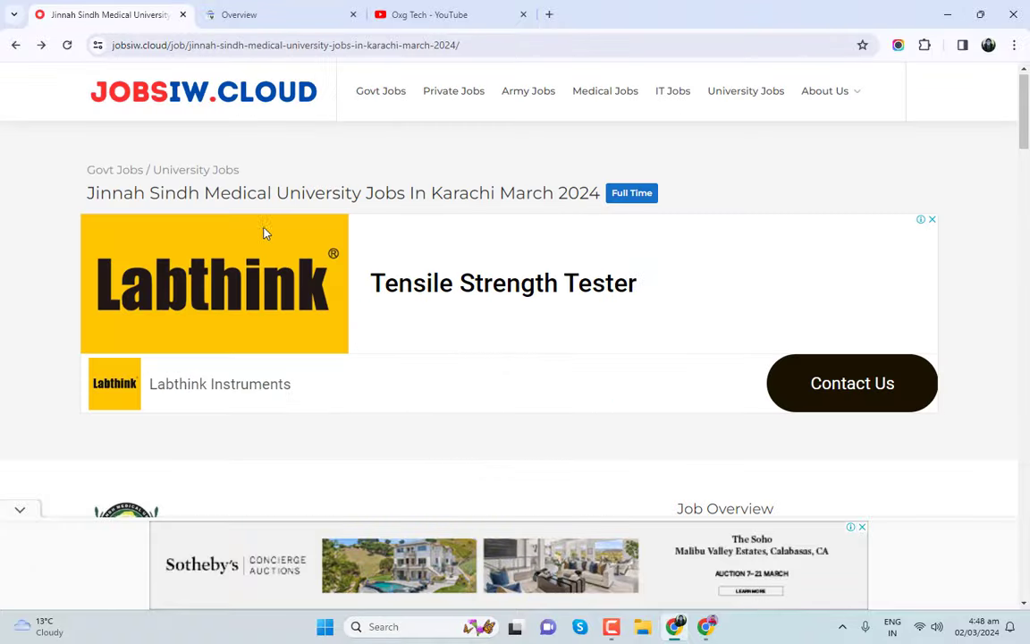
{"action": "left_click", "coordinate": [182, 15]}
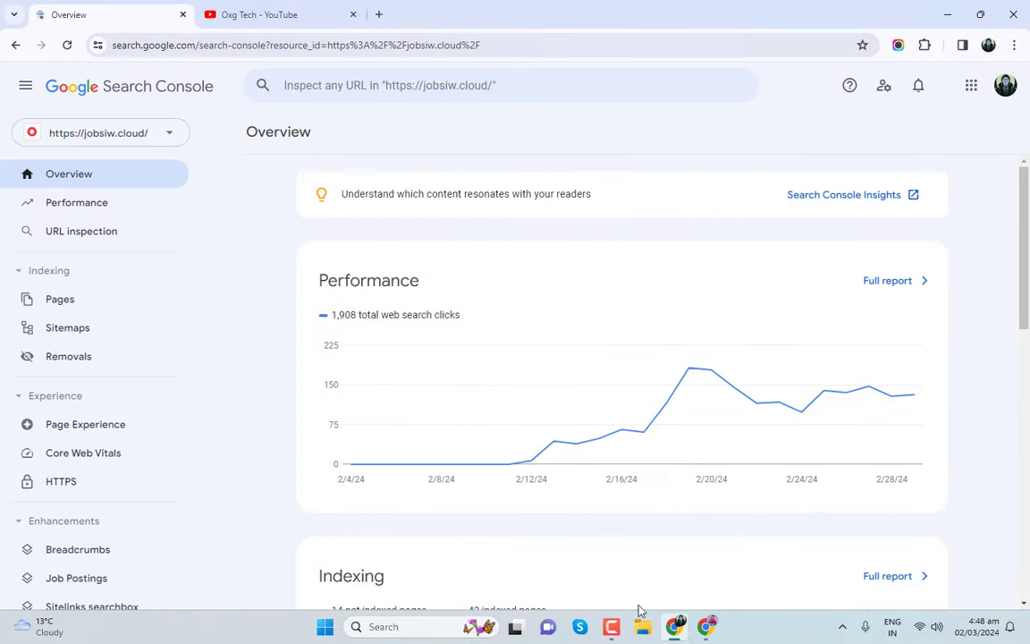
- Switch to the browser window with the jobsiw.cloud WordPress admin and look through its job listings
{"action": "left_click", "coordinate": [707, 627]}
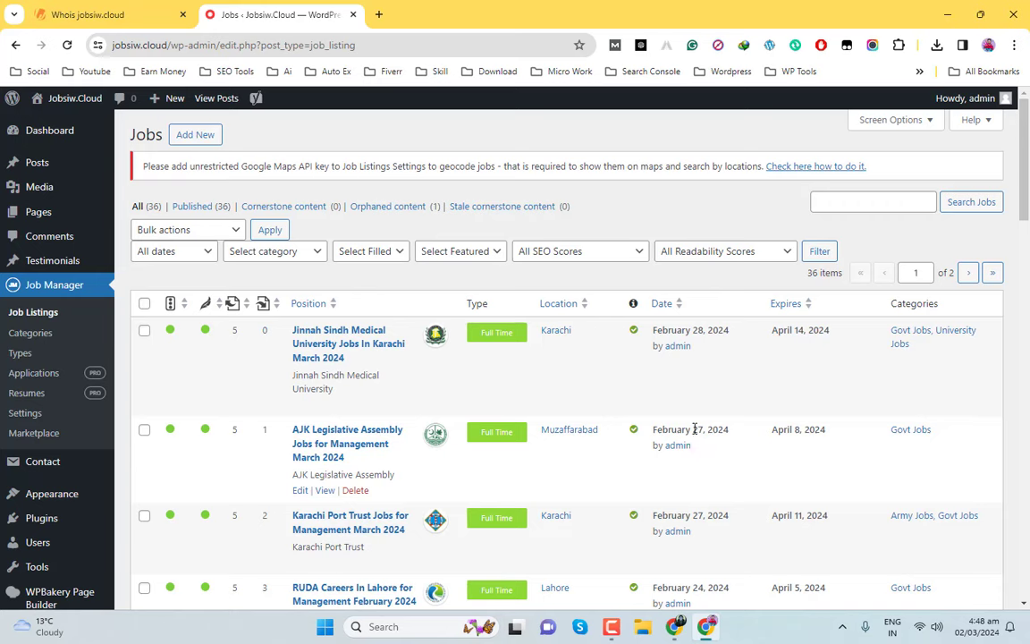
{"action": "scroll", "coordinate": [713, 501], "scroll_direction": "down", "scroll_amount": 2}
{"action": "scroll", "coordinate": [707, 474], "scroll_direction": "down", "scroll_amount": 1}
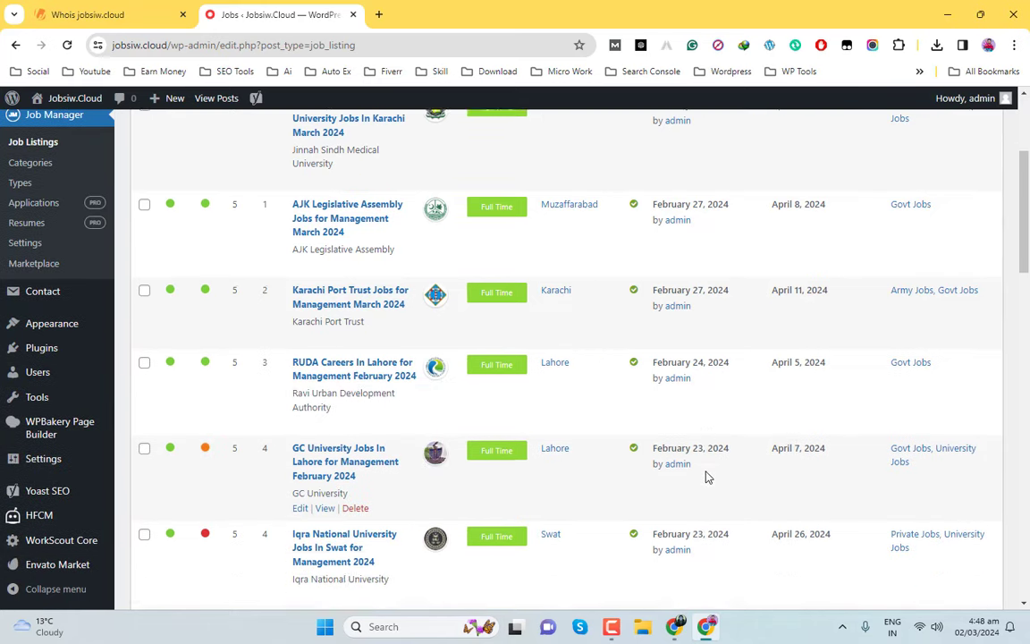
- Examine the publication dates down the first page of the job listings, from the newest entry to the oldest
{"action": "scroll", "coordinate": [706, 477], "scroll_direction": "down", "scroll_amount": 1}
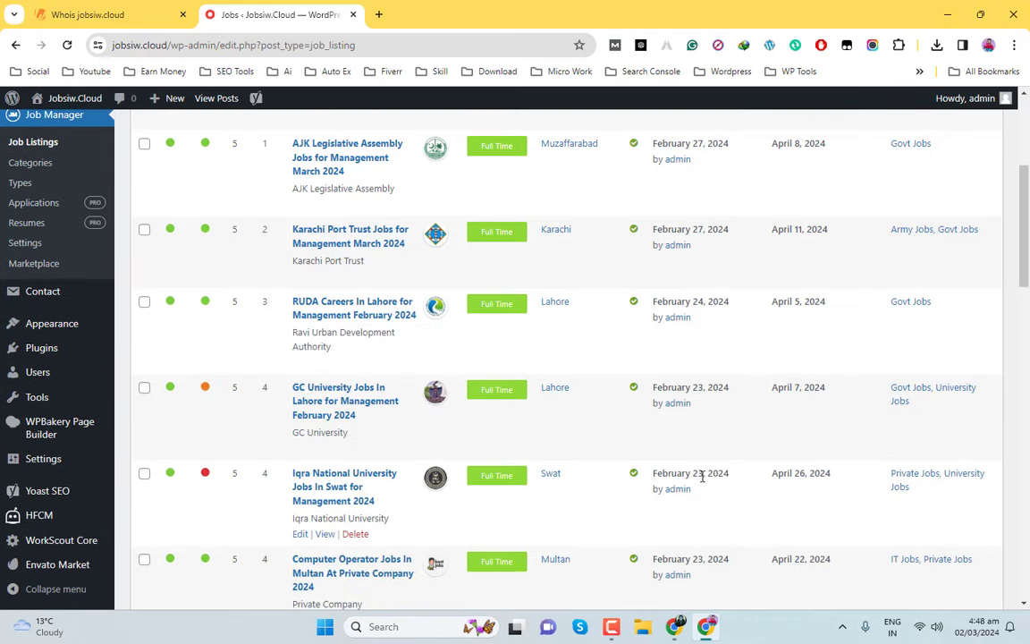
{"action": "scroll", "coordinate": [702, 469], "scroll_direction": "down", "scroll_amount": 4}
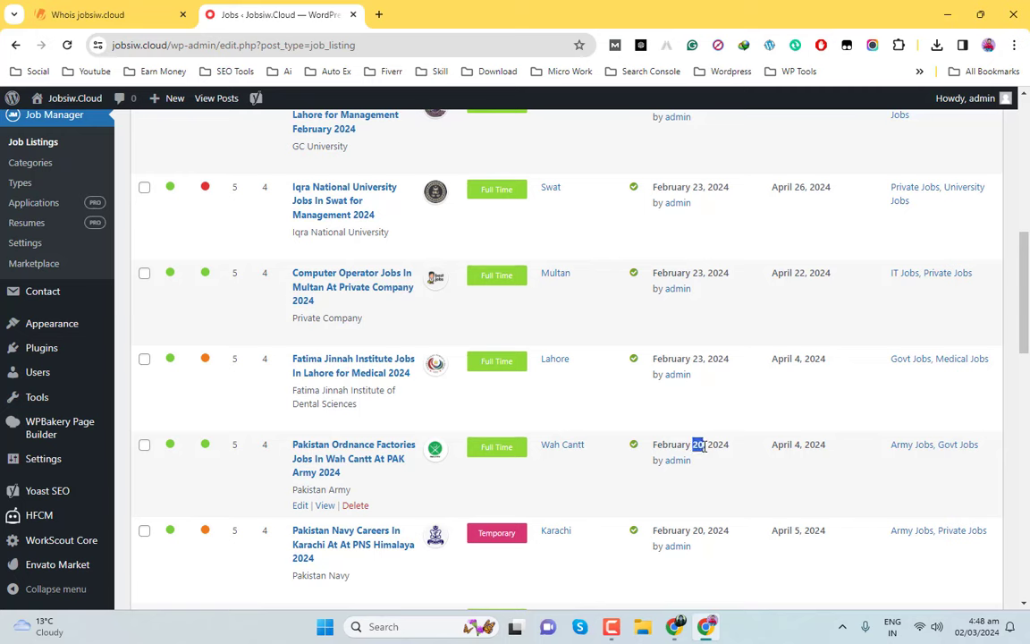
{"action": "scroll", "coordinate": [726, 441], "scroll_direction": "down", "scroll_amount": 2}
{"action": "scroll", "coordinate": [709, 463], "scroll_direction": "down", "scroll_amount": 4}
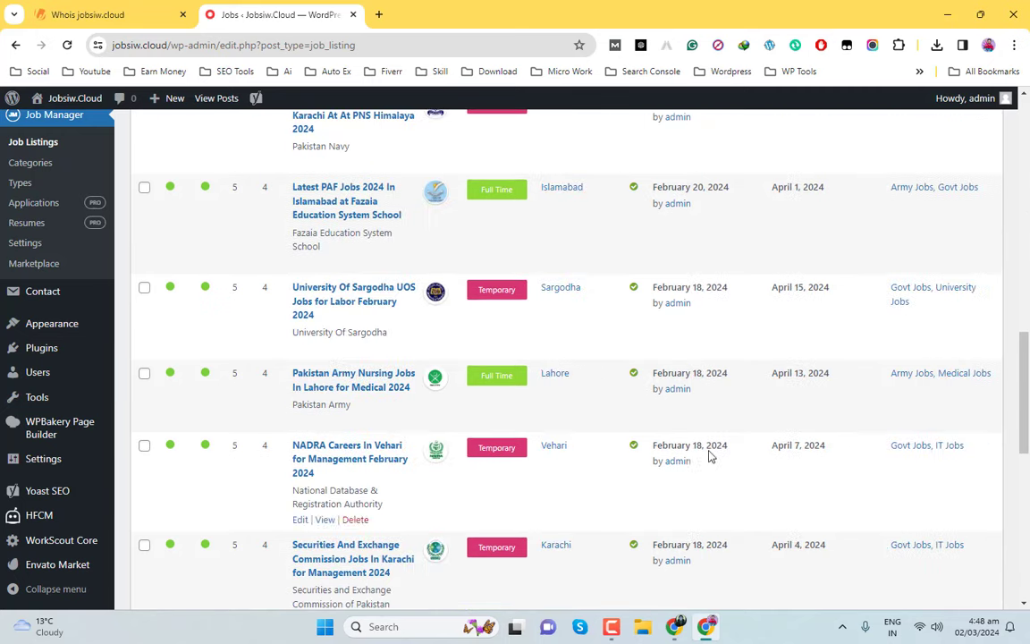
{"action": "scroll", "coordinate": [694, 414], "scroll_direction": "down", "scroll_amount": 5}
{"action": "scroll", "coordinate": [661, 358], "scroll_direction": "up", "scroll_amount": 15}
{"action": "scroll", "coordinate": [701, 306], "scroll_direction": "up", "scroll_amount": 5}
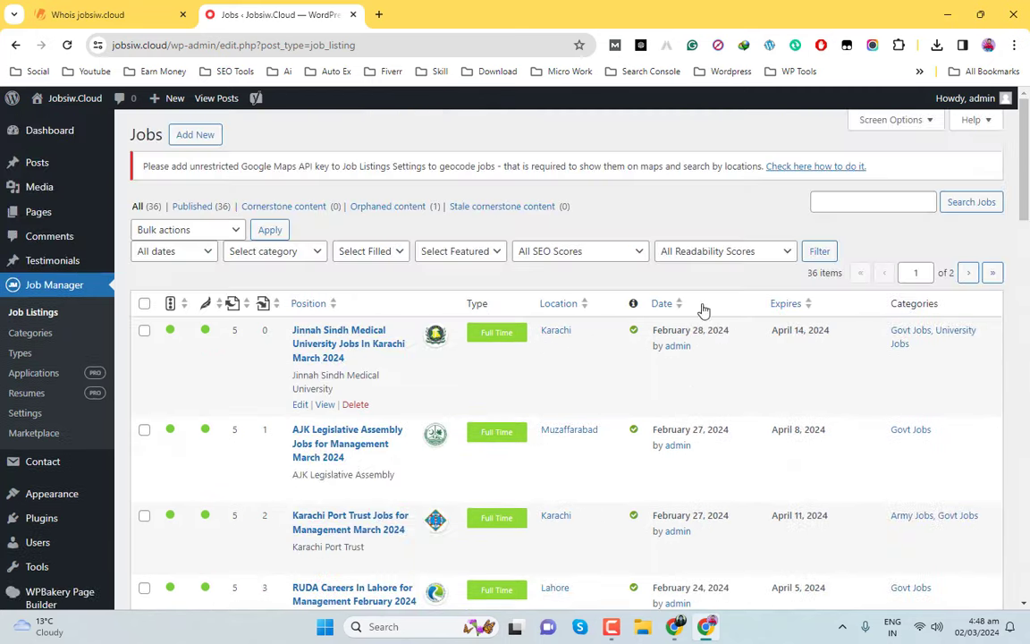
- Show the Whois record of jobsiw.cloud and examine its domain name, registrar, registration date and expiry date
{"action": "left_click", "coordinate": [36, 11]}
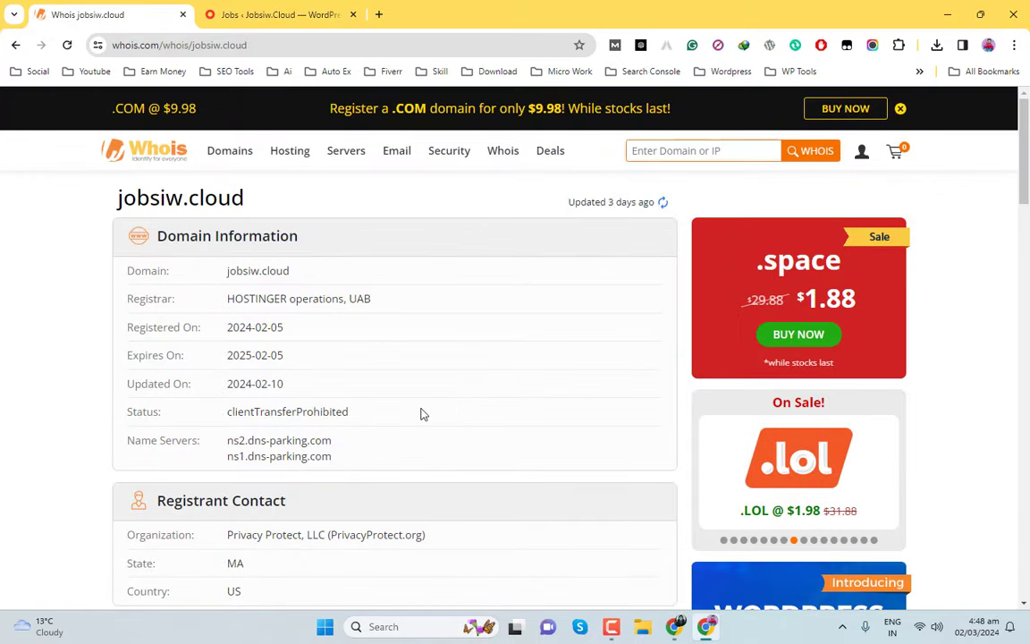
{"action": "double_click", "coordinate": [277, 355]}
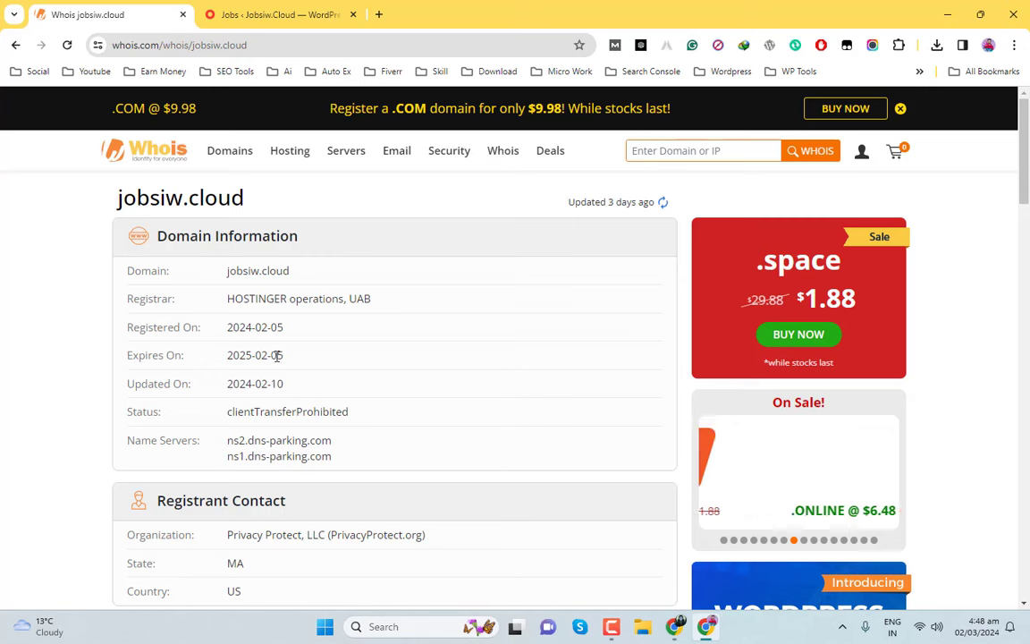
{"action": "left_click", "coordinate": [335, 356]}
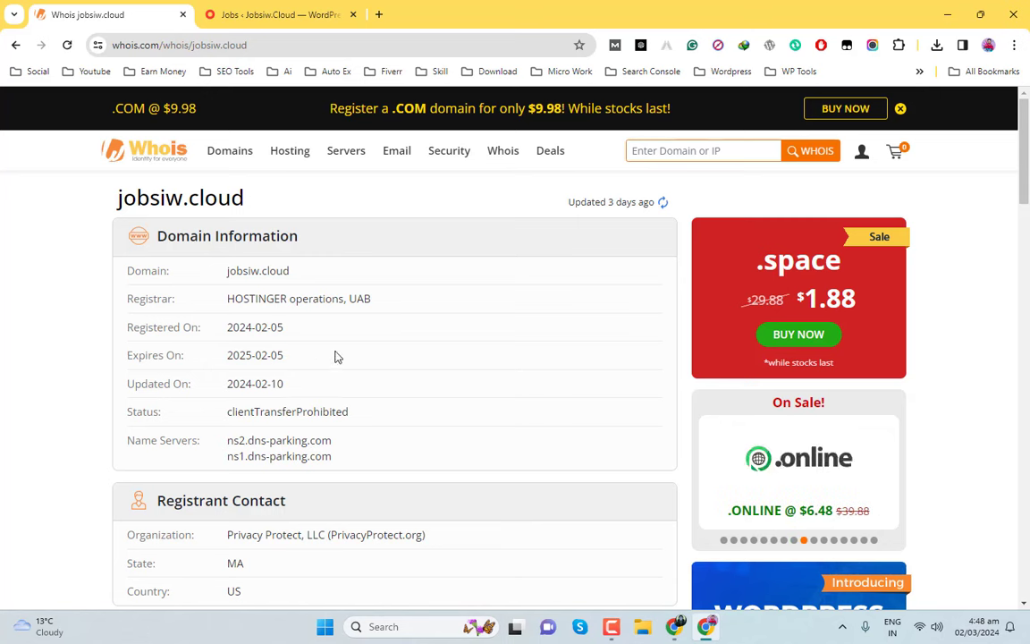
{"action": "left_click_drag", "start_coordinate": [228, 299], "coordinate": [284, 296]}
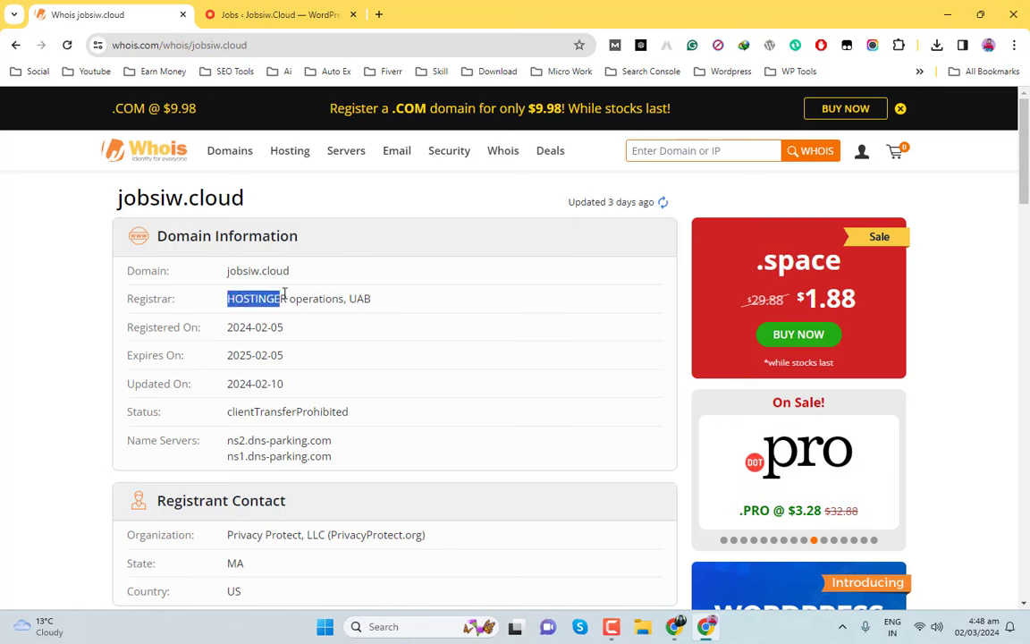
{"action": "left_click", "coordinate": [258, 270]}
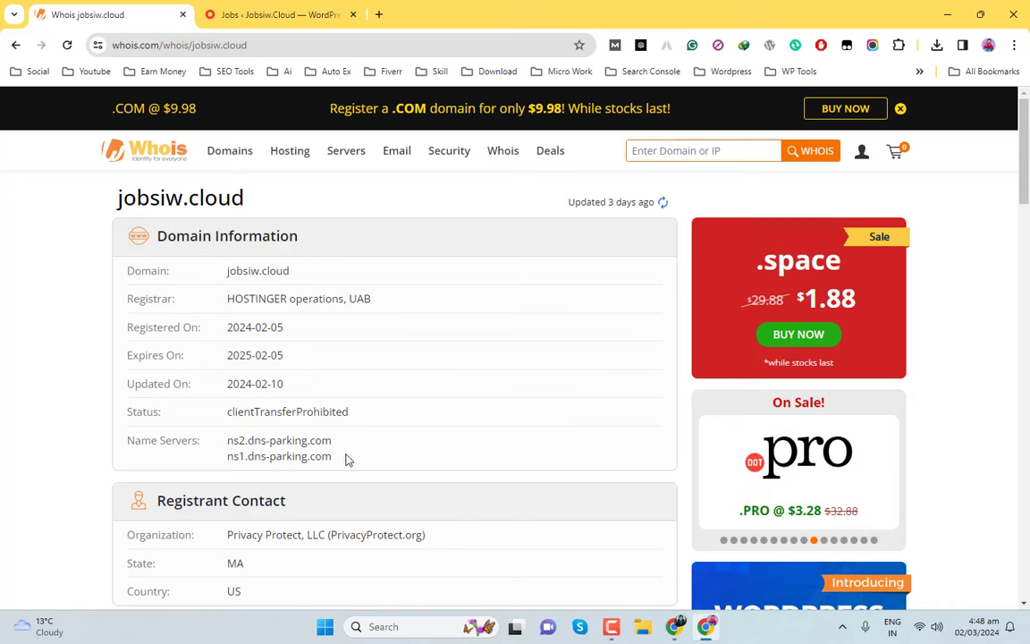
{"action": "double_click", "coordinate": [275, 355]}
{"action": "left_click", "coordinate": [331, 366]}
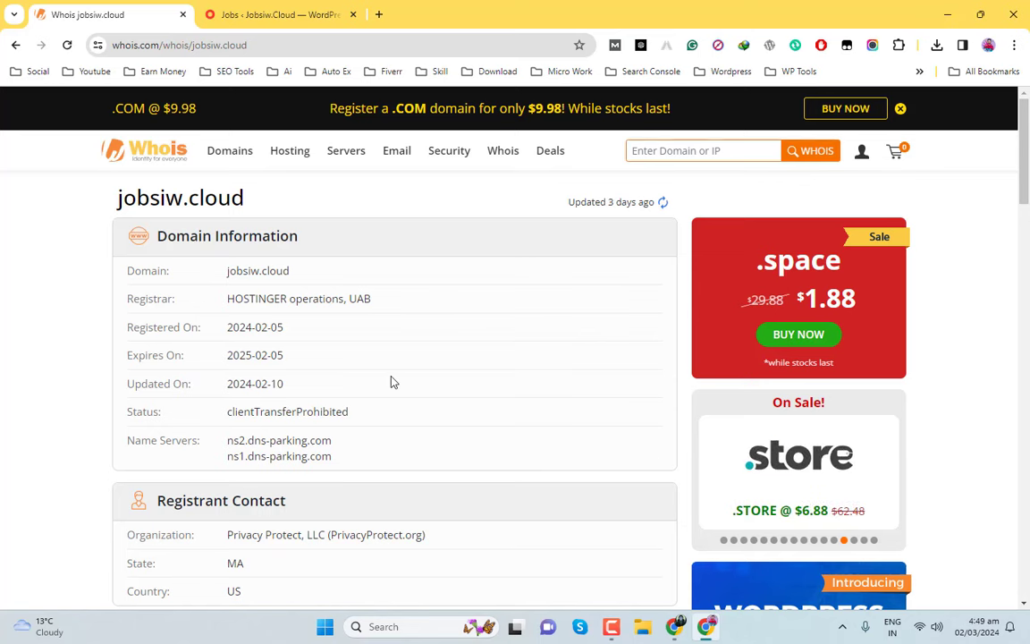
- Return to the WordPress job listings, look down the first page and go to page 2
{"action": "left_click", "coordinate": [231, 9]}
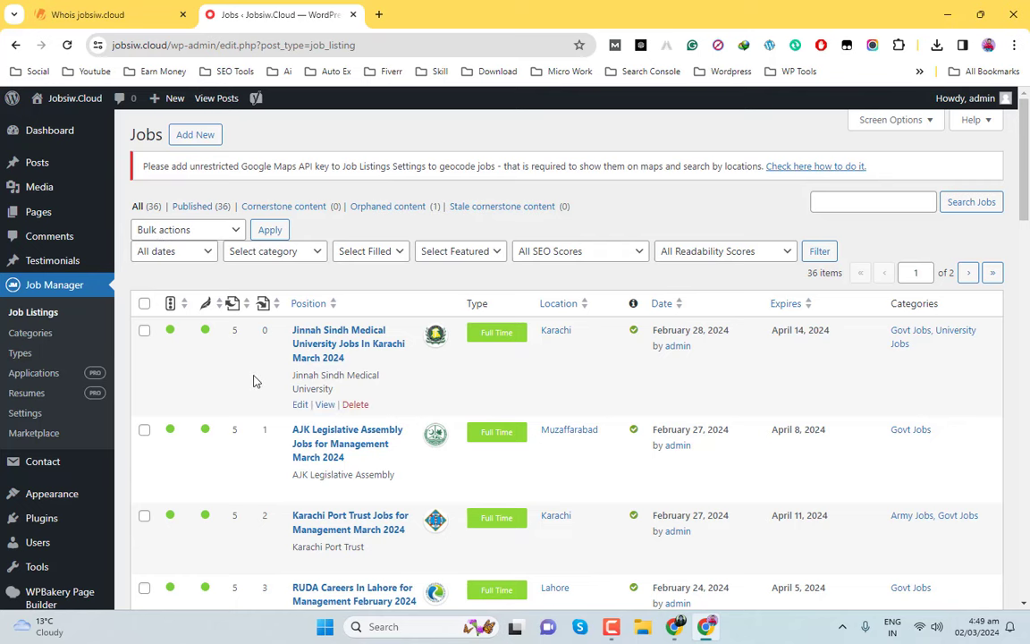
{"action": "scroll", "coordinate": [254, 379], "scroll_direction": "down", "scroll_amount": 1}
{"action": "scroll", "coordinate": [253, 379], "scroll_direction": "up", "scroll_amount": 1}
{"action": "scroll", "coordinate": [375, 311], "scroll_direction": "down", "scroll_amount": 5}
{"action": "scroll", "coordinate": [644, 407], "scroll_direction": "down", "scroll_amount": 10}
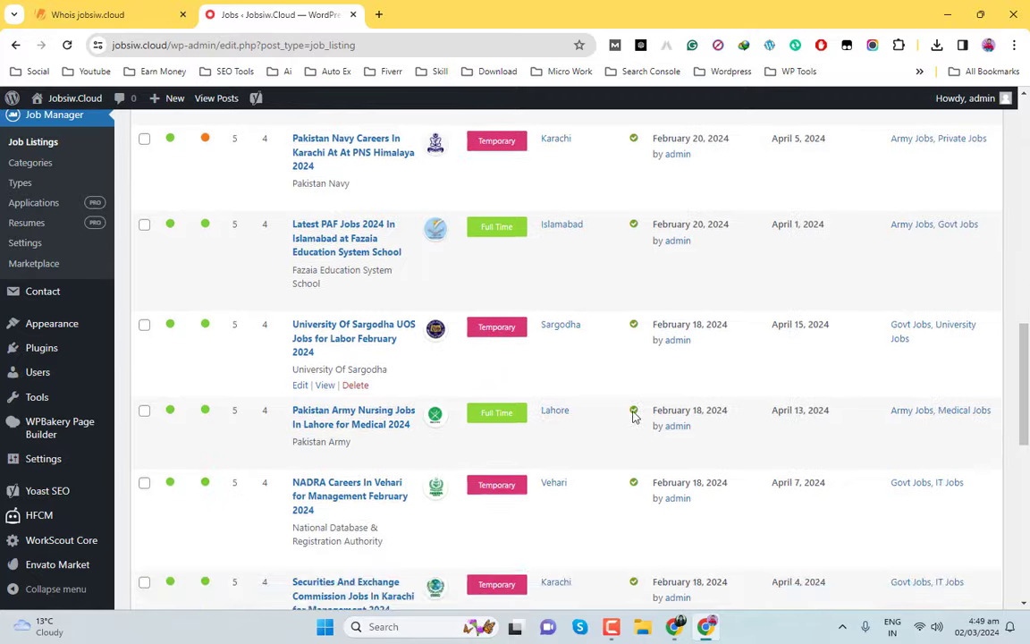
{"action": "left_click", "coordinate": [993, 546]}
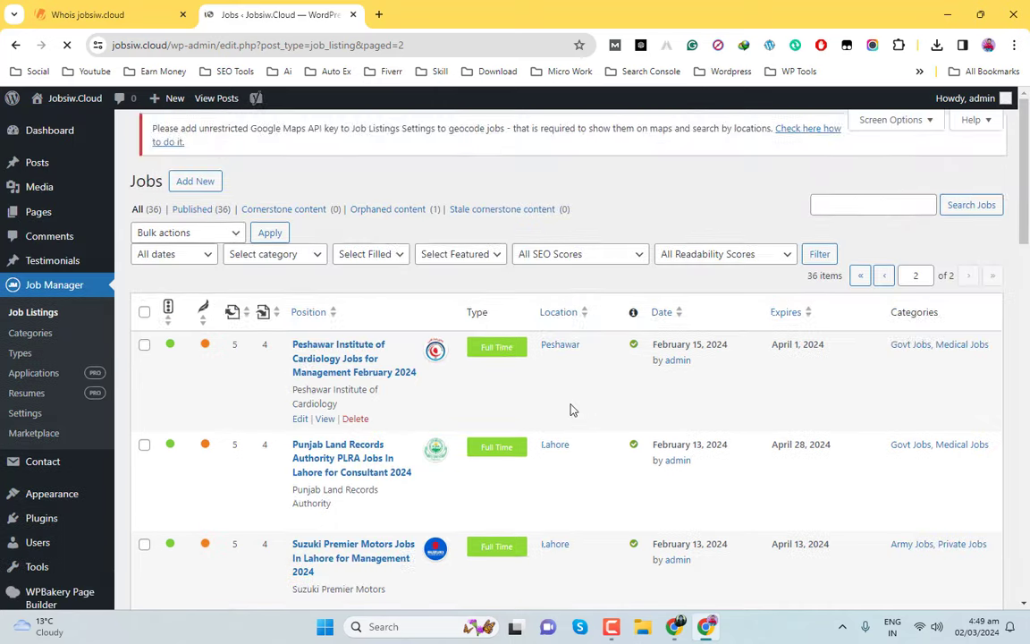
- Examine the second page of job listings down to the oldest entry and highlight that entry's publication date
{"action": "scroll", "coordinate": [806, 457], "scroll_direction": "down", "scroll_amount": 5}
{"action": "scroll", "coordinate": [805, 457], "scroll_direction": "down", "scroll_amount": 4}
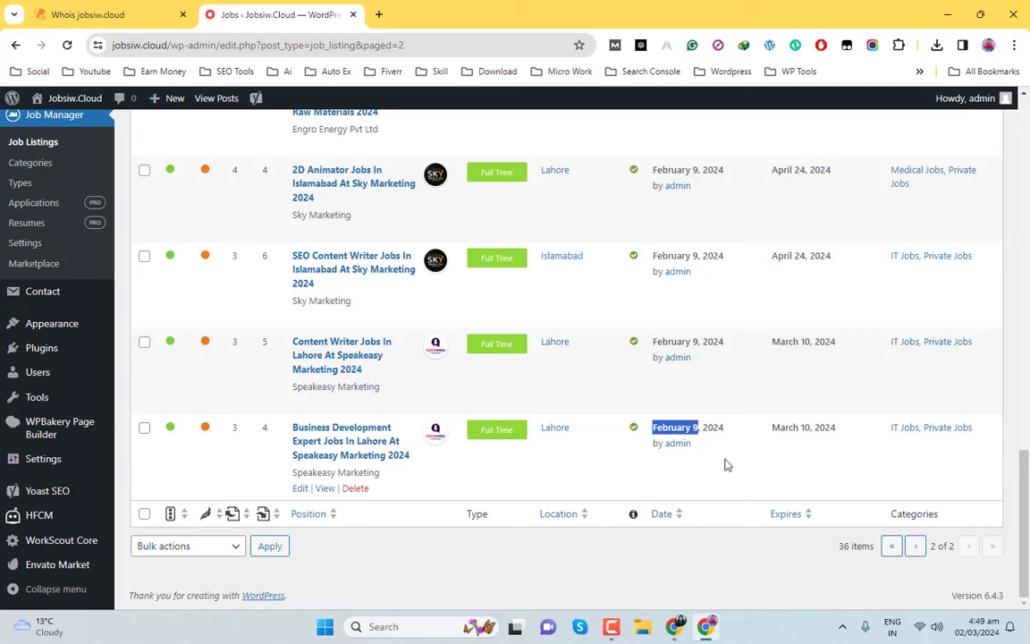
{"action": "left_click", "coordinate": [726, 464]}
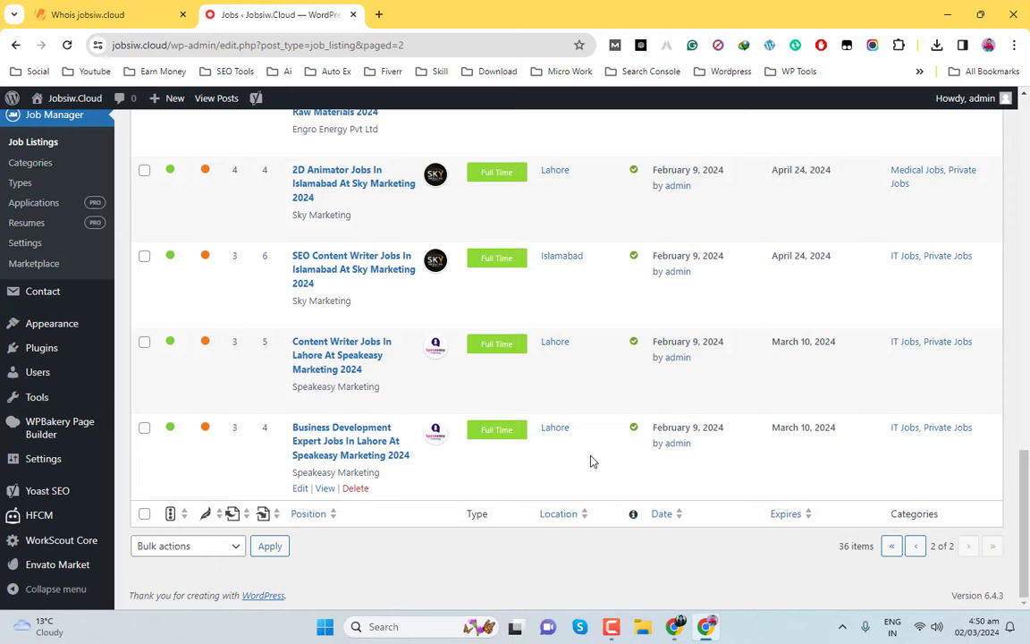
{"action": "scroll", "coordinate": [572, 456], "scroll_direction": "up", "scroll_amount": 5}
{"action": "scroll", "coordinate": [547, 443], "scroll_direction": "down", "scroll_amount": 5}
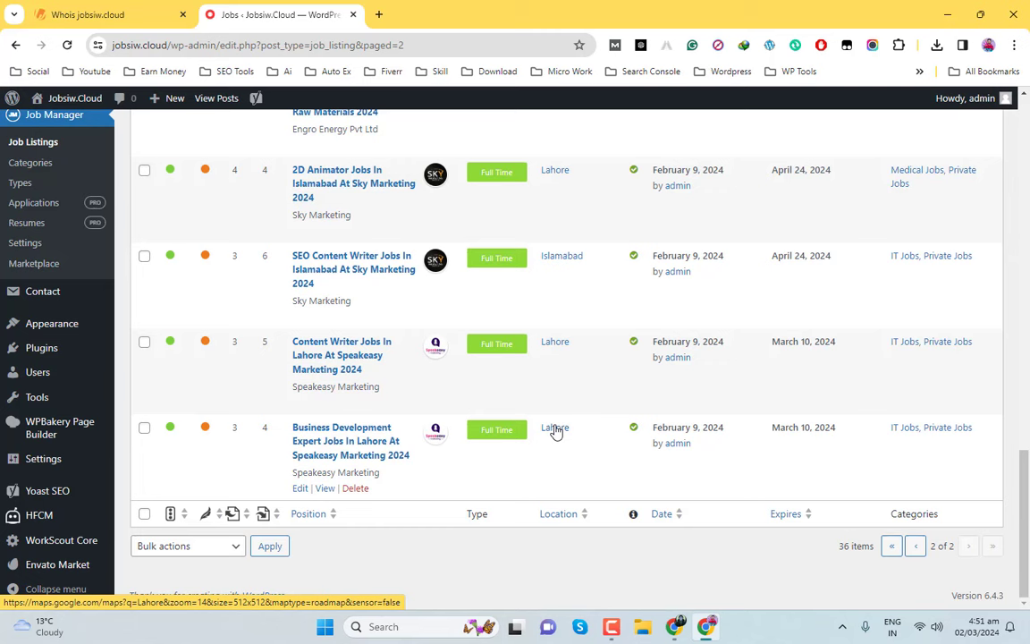
{"action": "left_click_drag", "start_coordinate": [653, 428], "coordinate": [754, 428]}
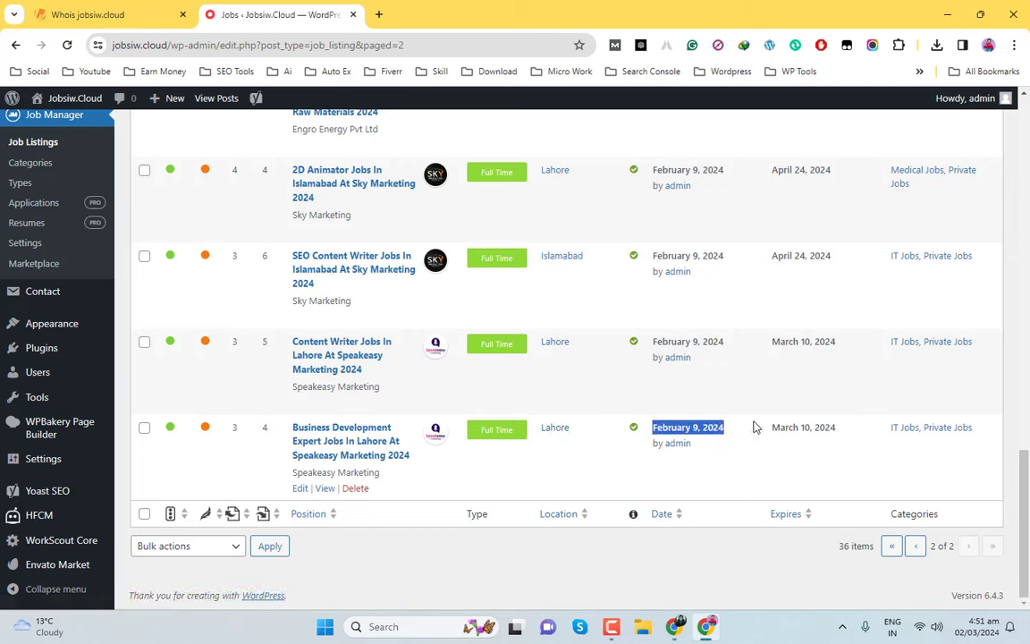
{"action": "left_click", "coordinate": [754, 427]}
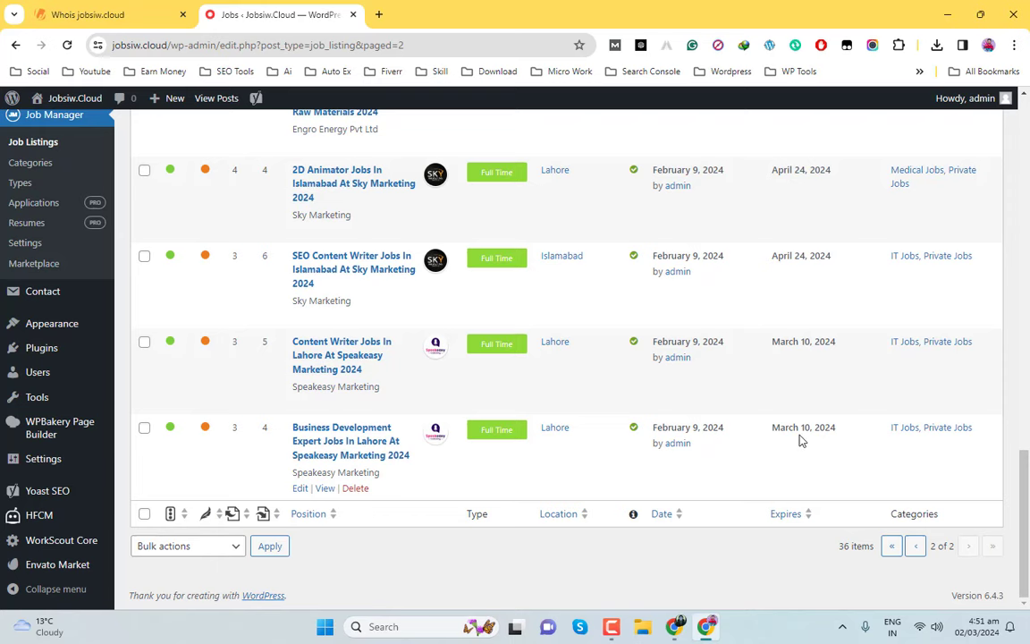
- Review the job categories and their post counts in the category filter without applying a filter
{"action": "scroll", "coordinate": [801, 438], "scroll_direction": "up", "scroll_amount": 20}
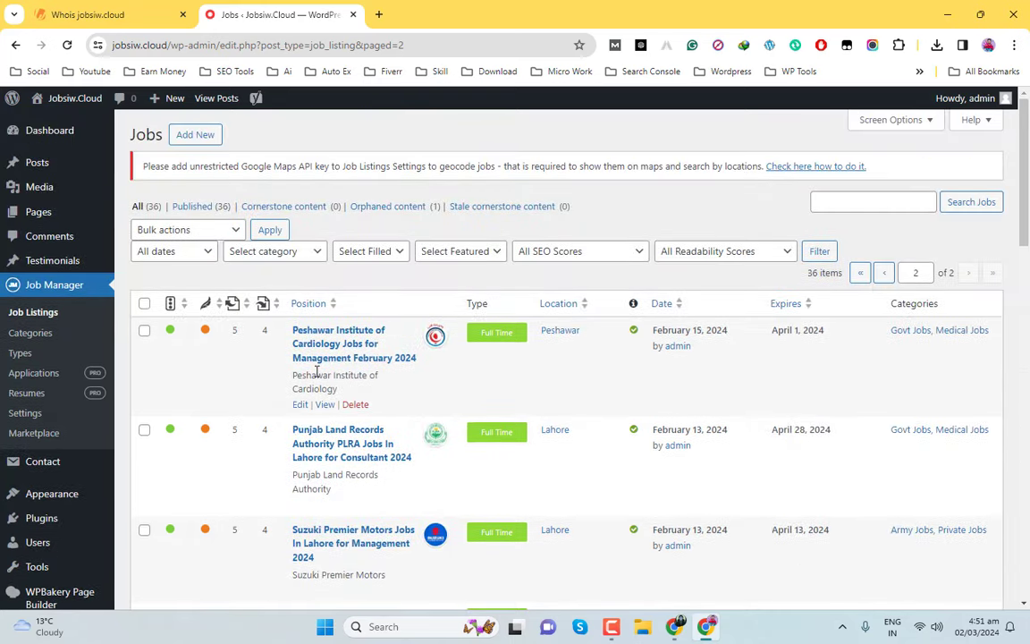
{"action": "left_click", "coordinate": [244, 252]}
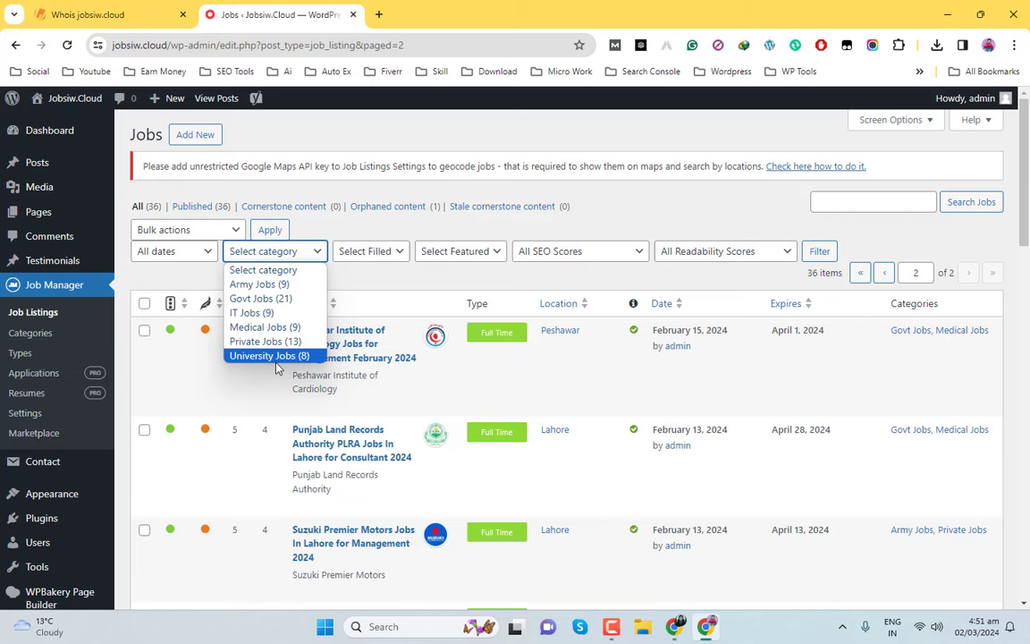
{"action": "left_click", "coordinate": [748, 341]}
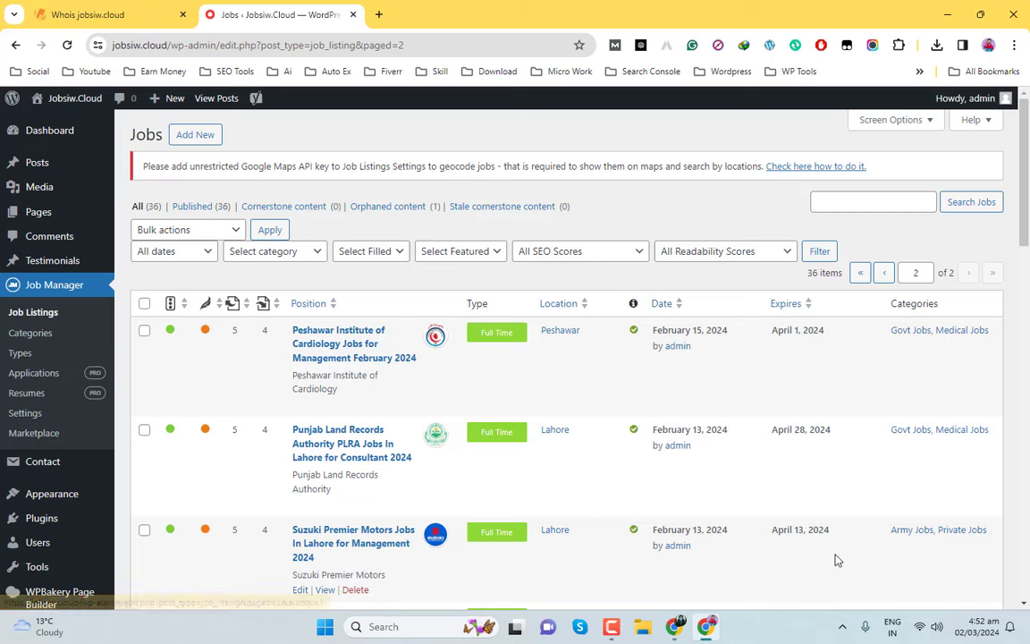
{"action": "left_click", "coordinate": [250, 250]}
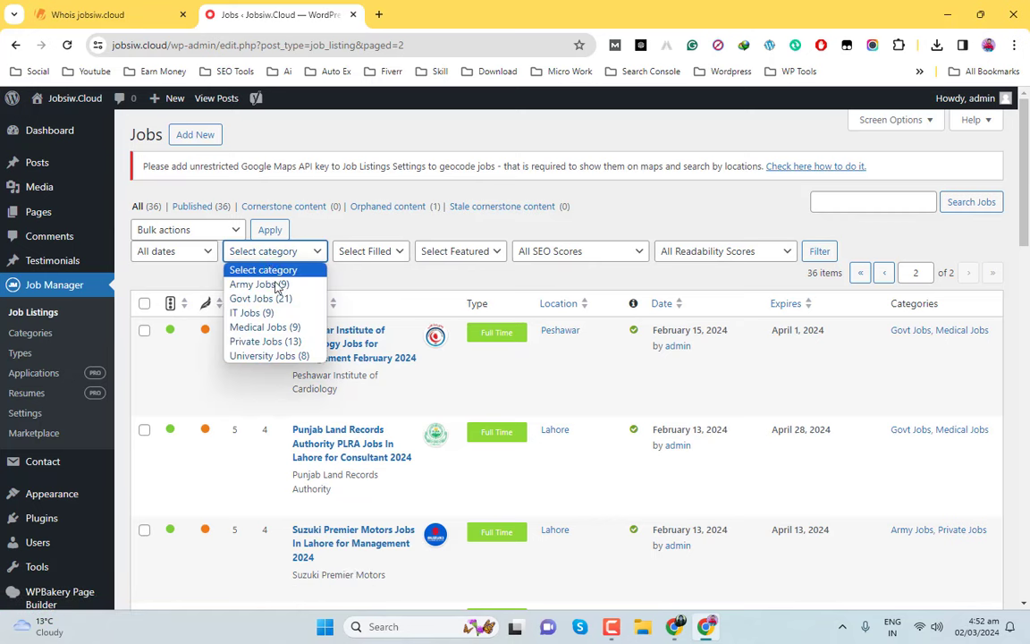
{"action": "left_click", "coordinate": [562, 399]}
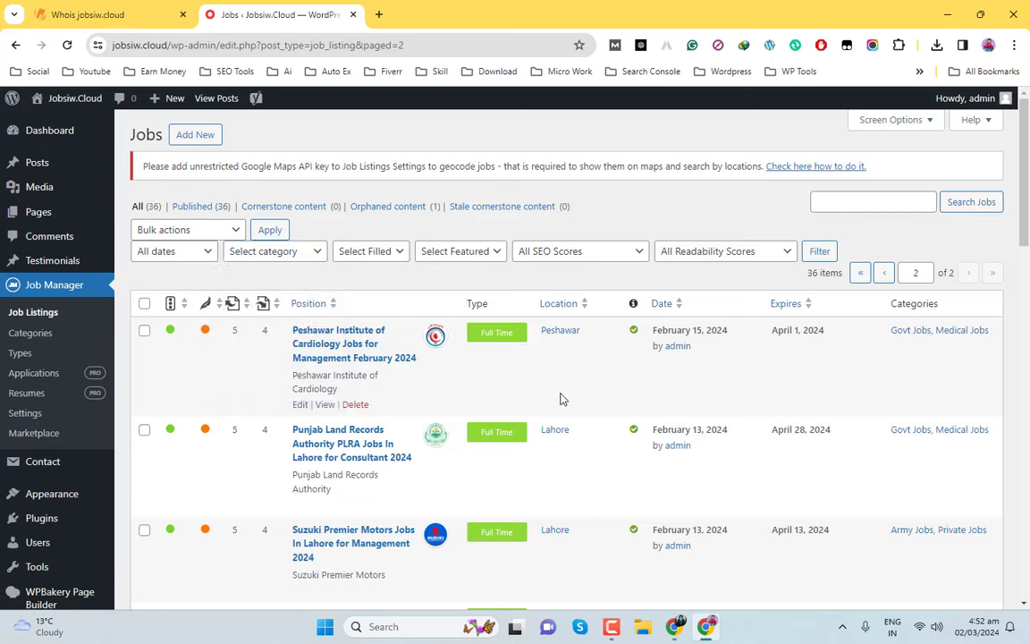
{"action": "left_click", "coordinate": [287, 254]}
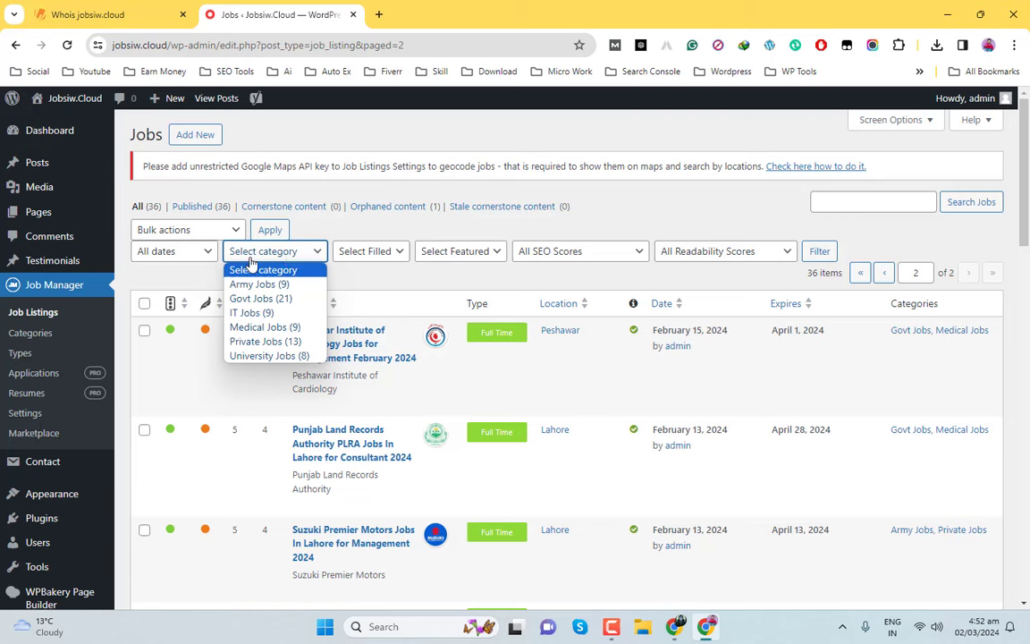
{"action": "left_click", "coordinate": [470, 394]}
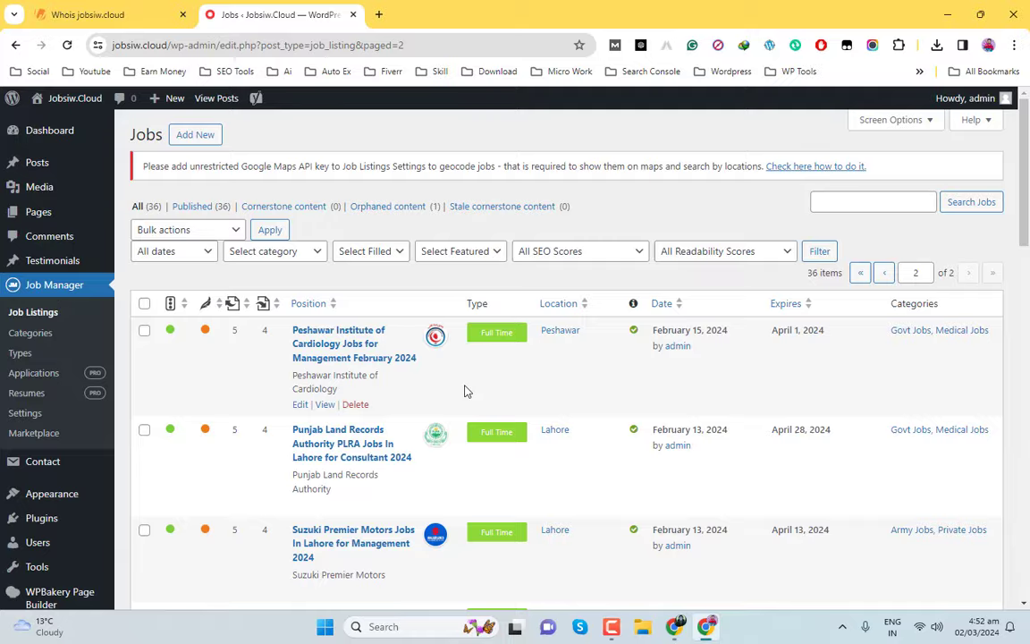
- Look over the remaining job listings on page 2, and open the list of the site's WordPress pages
{"action": "scroll", "coordinate": [465, 393], "scroll_direction": "down", "scroll_amount": 12}
{"action": "scroll", "coordinate": [454, 417], "scroll_direction": "up", "scroll_amount": 3}
{"action": "scroll", "coordinate": [454, 416], "scroll_direction": "up", "scroll_amount": 10}
{"action": "left_click", "coordinate": [31, 226]}
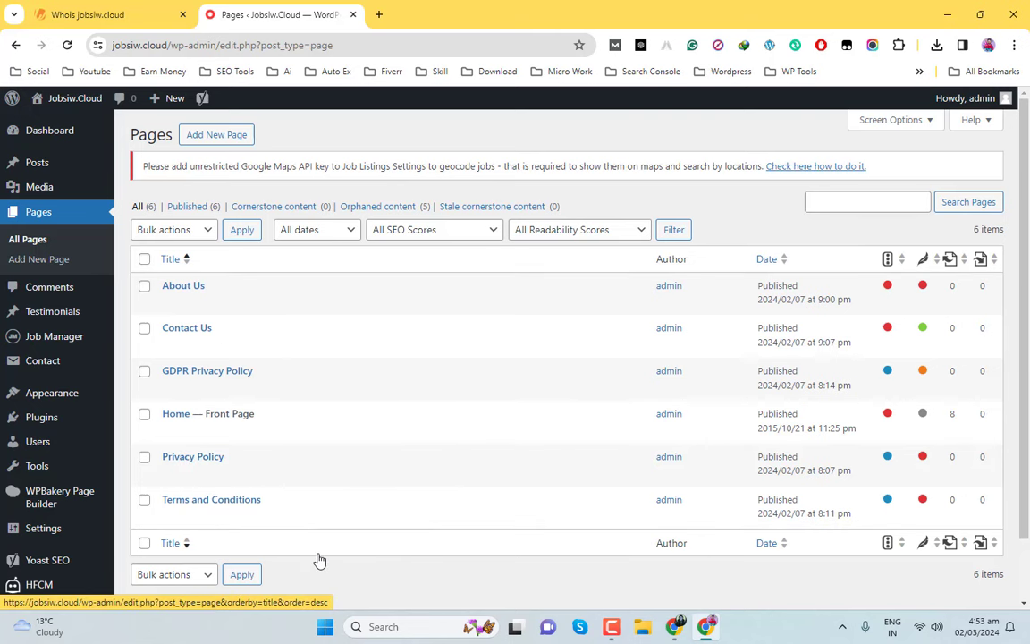
- Switch to the browser window with Google Search Console, open Google in a new tab and search for "site:jobsiw.cloud"
{"action": "left_click", "coordinate": [675, 628]}
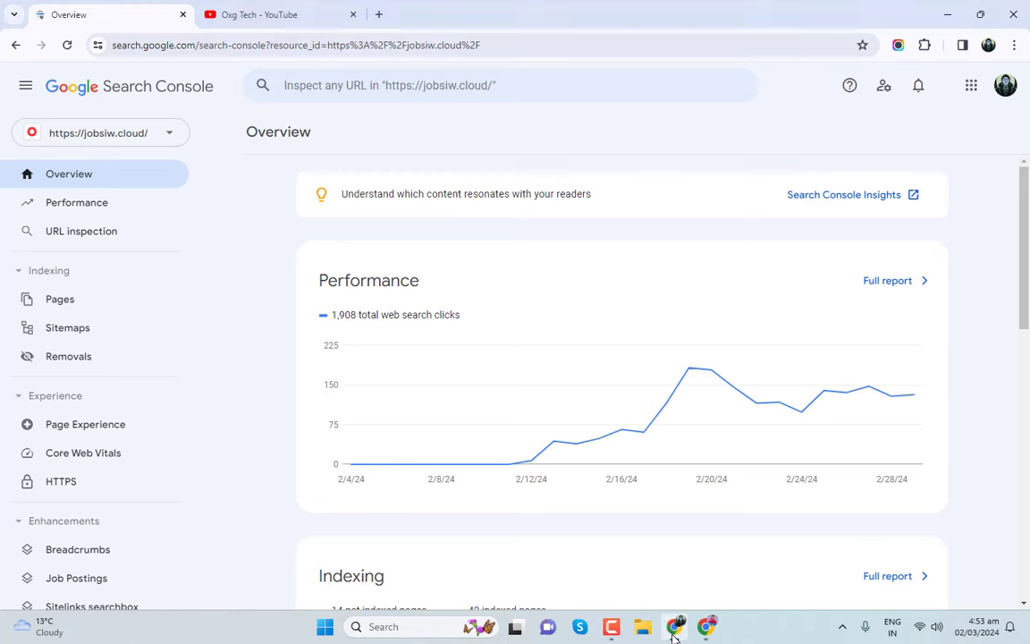
{"action": "left_click", "coordinate": [383, 13]}
{"action": "type", "text": "g"}
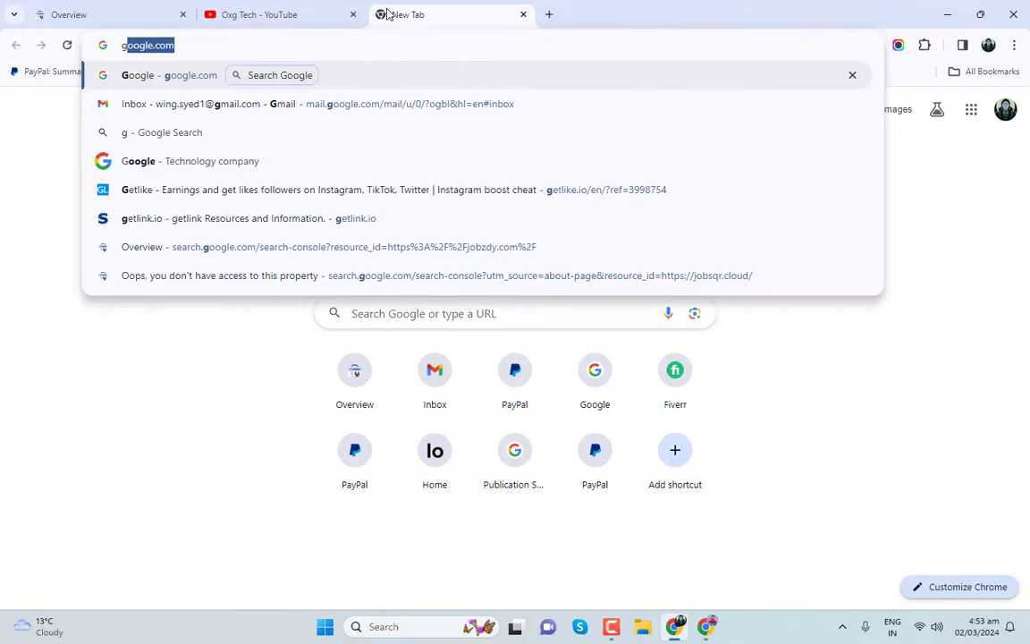
{"action": "key", "text": "Return"}
{"action": "type", "text": "site:"}
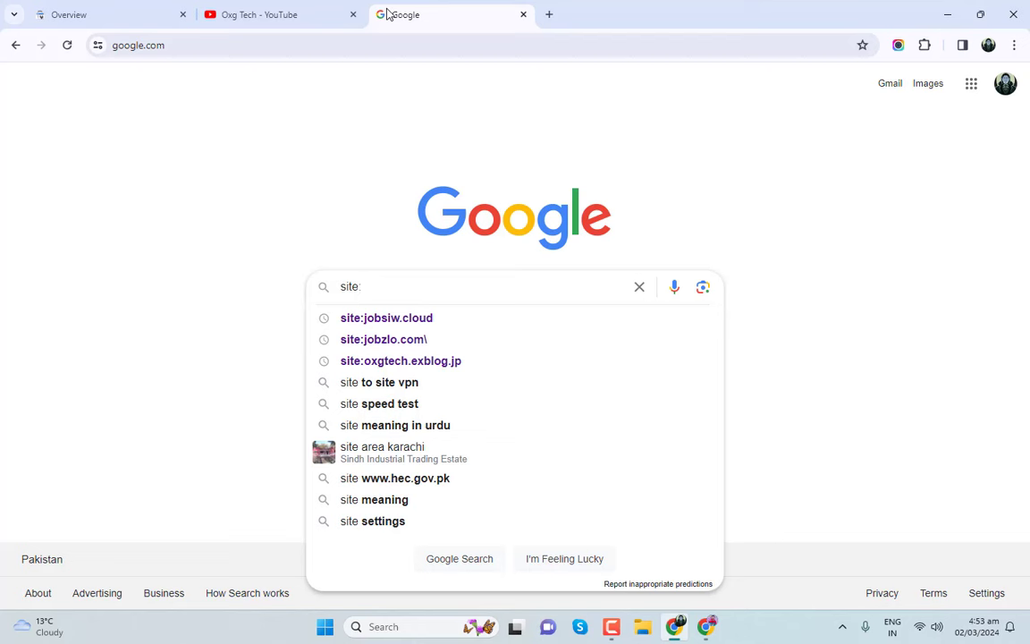
{"action": "key", "text": "Down"}
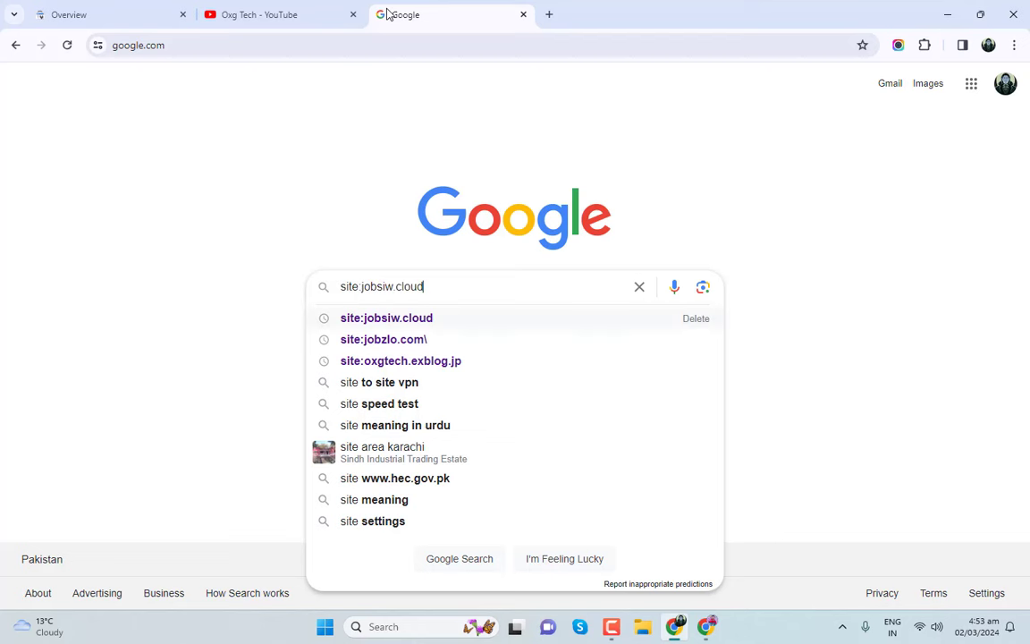
{"action": "key", "text": "Return"}
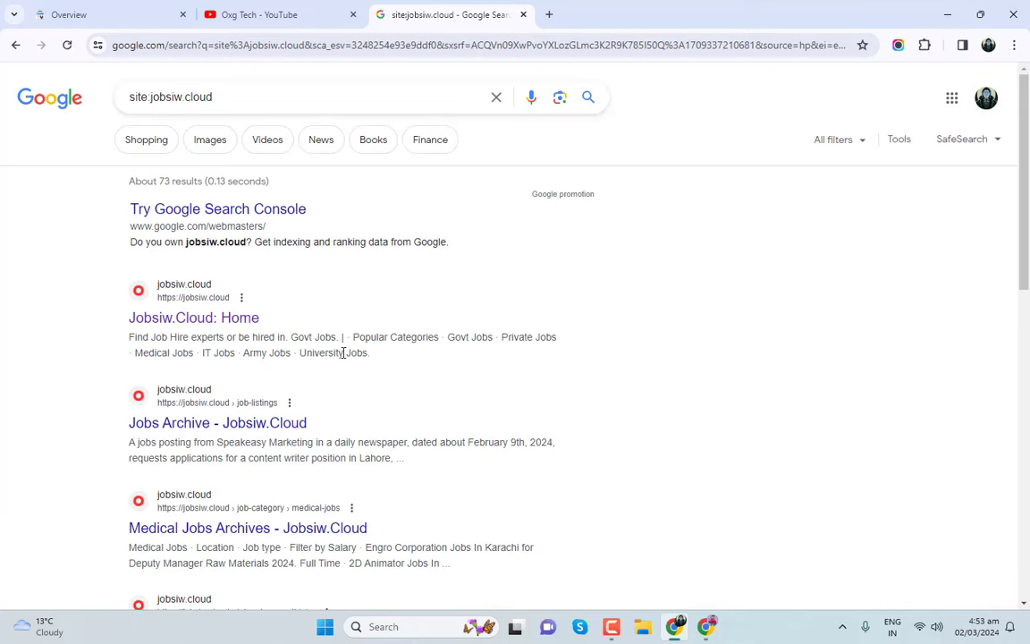
- Examine the result count of the site search and look through the indexed jobsiw.cloud pages
{"action": "double_click", "coordinate": [161, 181]}
{"action": "left_click", "coordinate": [86, 289]}
{"action": "left_click_drag", "start_coordinate": [161, 181], "coordinate": [171, 181]}
{"action": "left_click", "coordinate": [102, 279]}
{"action": "scroll", "coordinate": [258, 414], "scroll_direction": "down", "scroll_amount": 3}
{"action": "scroll", "coordinate": [277, 427], "scroll_direction": "up", "scroll_amount": 3}
{"action": "scroll", "coordinate": [336, 345], "scroll_direction": "down", "scroll_amount": 15}
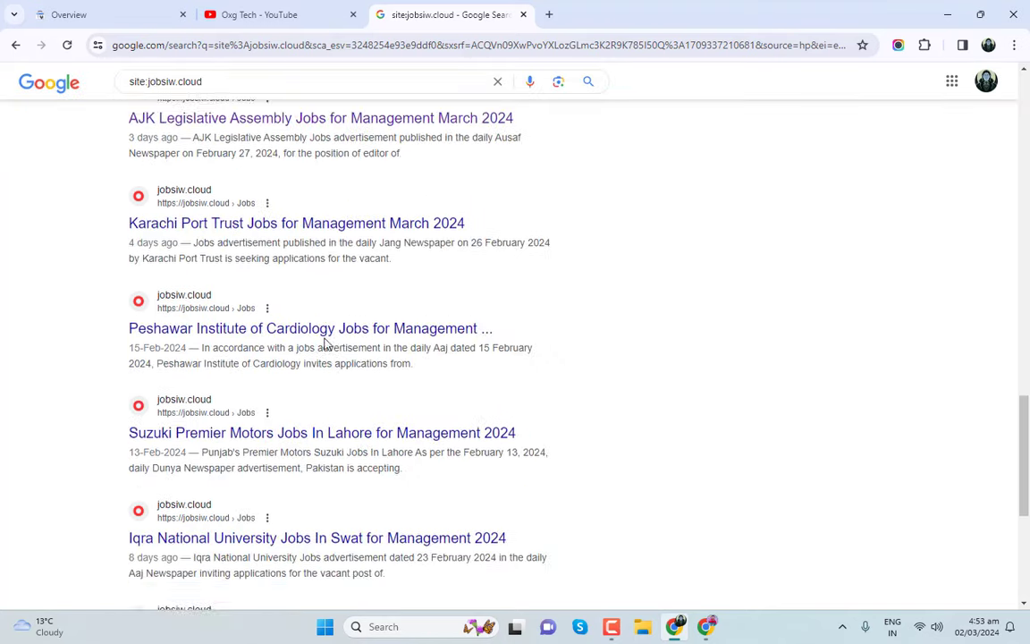
{"action": "scroll", "coordinate": [319, 342], "scroll_direction": "down", "scroll_amount": 15}
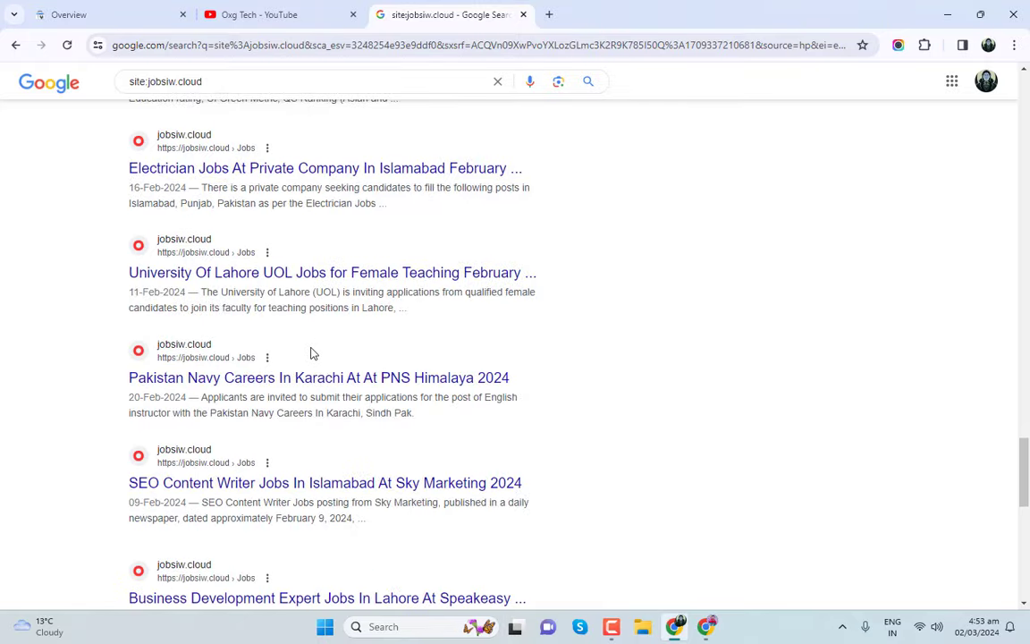
{"action": "scroll", "coordinate": [313, 347], "scroll_direction": "down", "scroll_amount": 10}
{"action": "scroll", "coordinate": [300, 353], "scroll_direction": "down", "scroll_amount": 1}
{"action": "scroll", "coordinate": [322, 333], "scroll_direction": "up", "scroll_amount": 20}
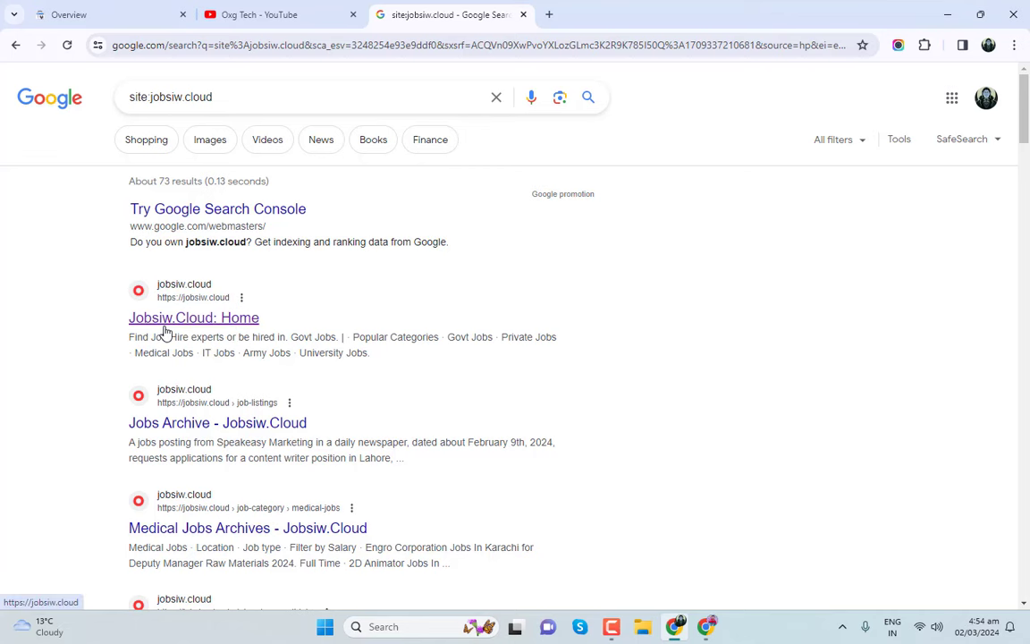
{"action": "scroll", "coordinate": [296, 324], "scroll_direction": "down", "scroll_amount": 2}
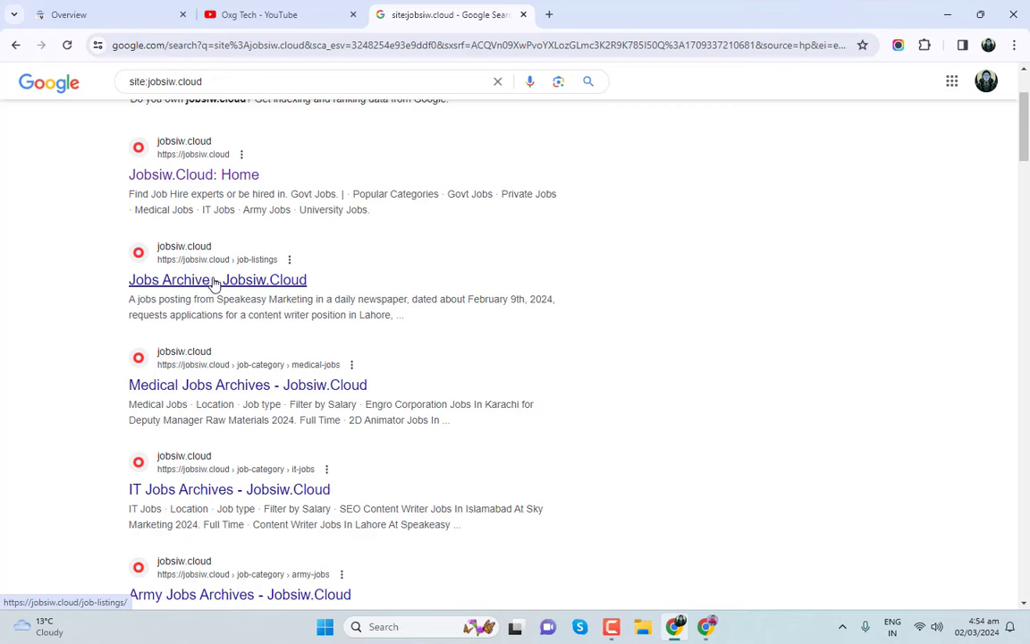
- Look through the indexed category archives and job posts in the jobsiw.cloud search results
{"action": "scroll", "coordinate": [501, 283], "scroll_direction": "down", "scroll_amount": 1}
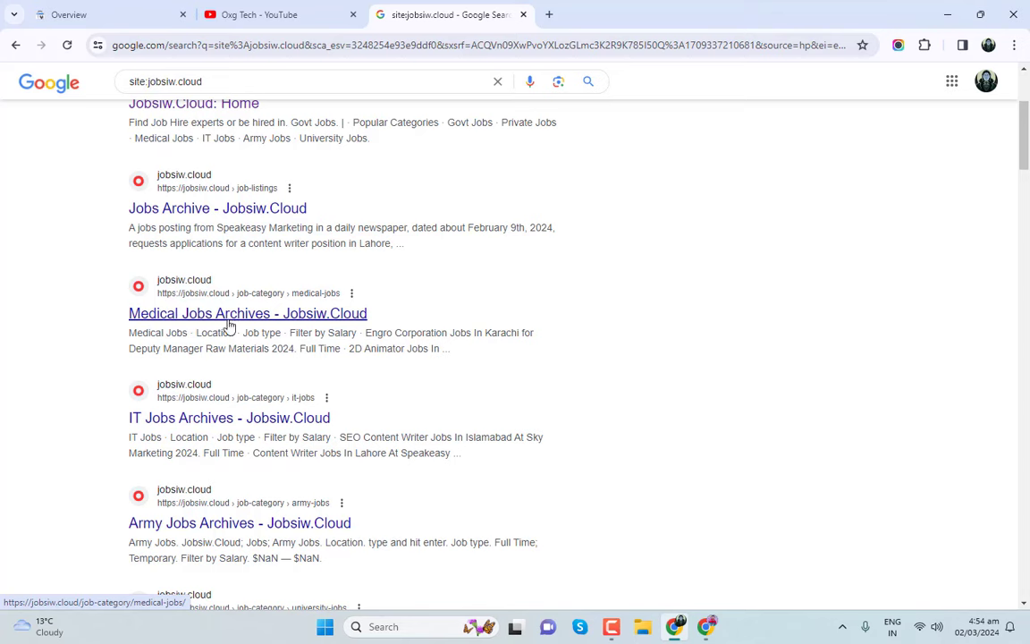
{"action": "scroll", "coordinate": [164, 433], "scroll_direction": "down", "scroll_amount": 2}
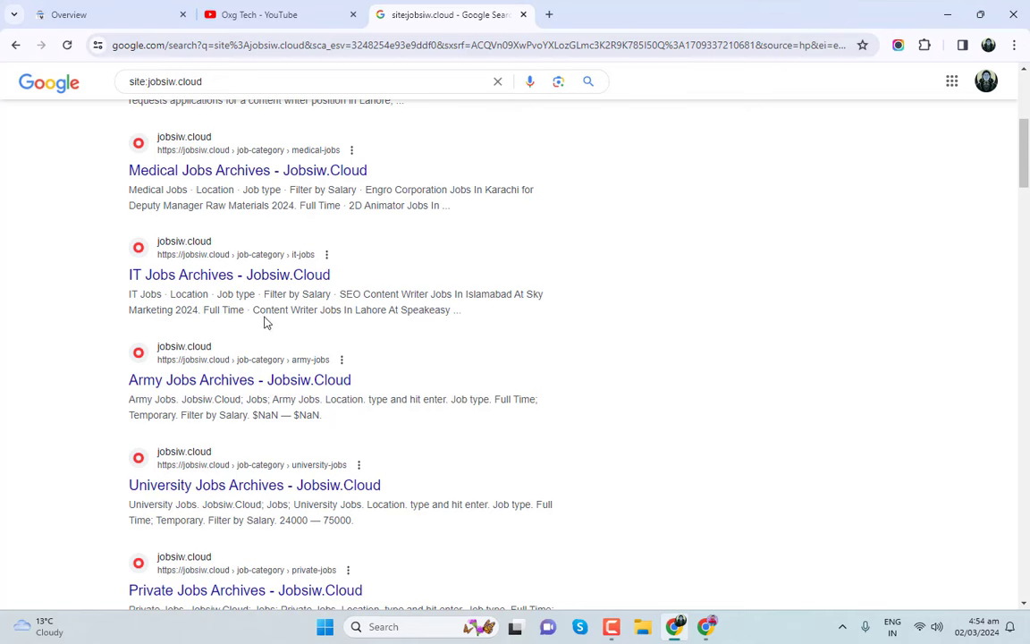
{"action": "scroll", "coordinate": [295, 387], "scroll_direction": "down", "scroll_amount": 3}
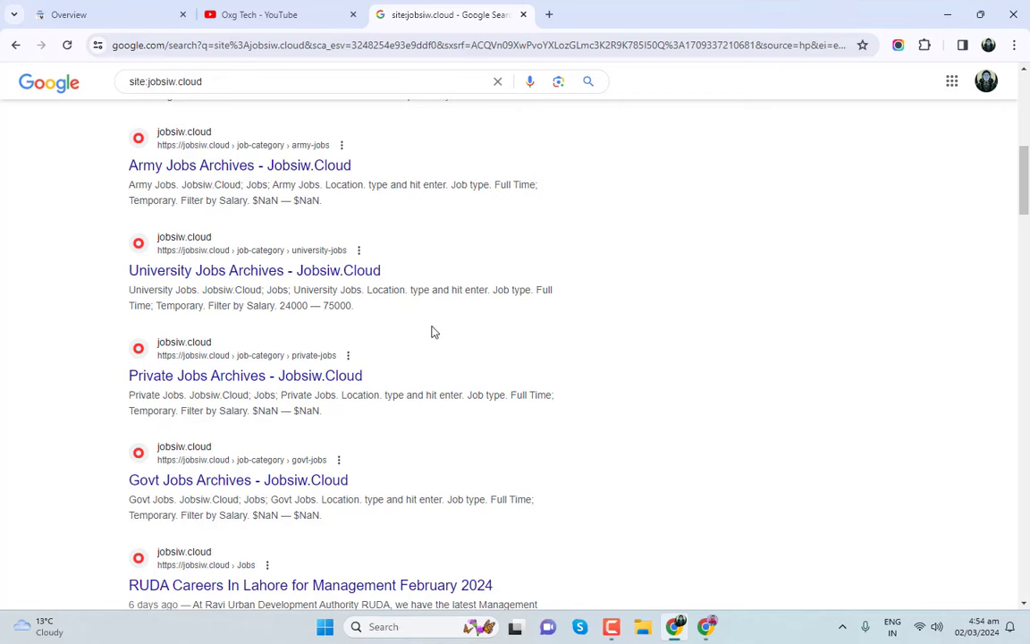
{"action": "scroll", "coordinate": [438, 327], "scroll_direction": "down", "scroll_amount": 2}
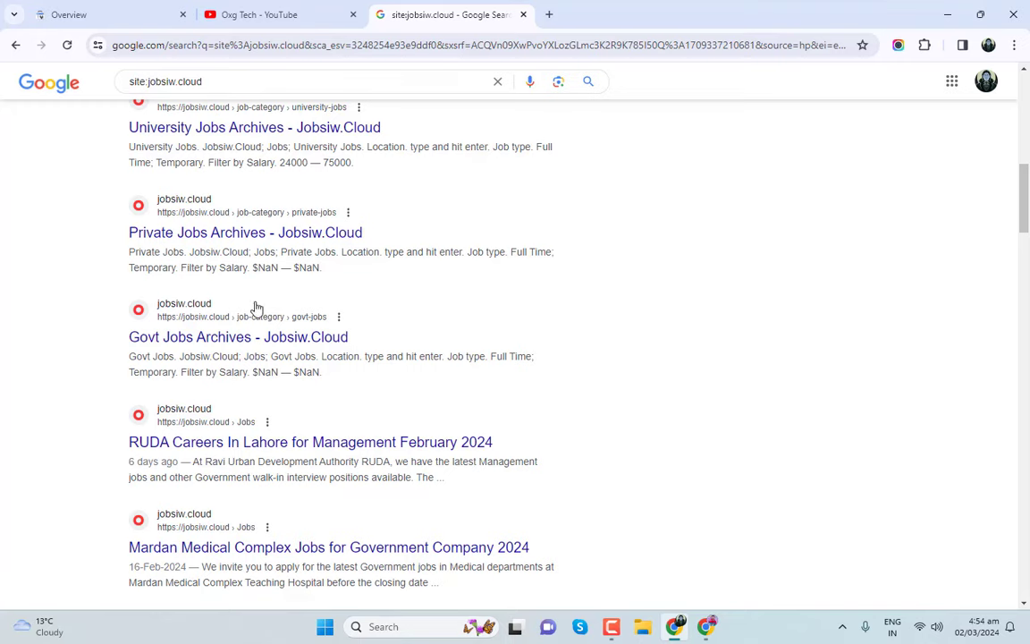
{"action": "scroll", "coordinate": [230, 357], "scroll_direction": "up", "scroll_amount": 8}
{"action": "scroll", "coordinate": [230, 362], "scroll_direction": "down", "scroll_amount": 7}
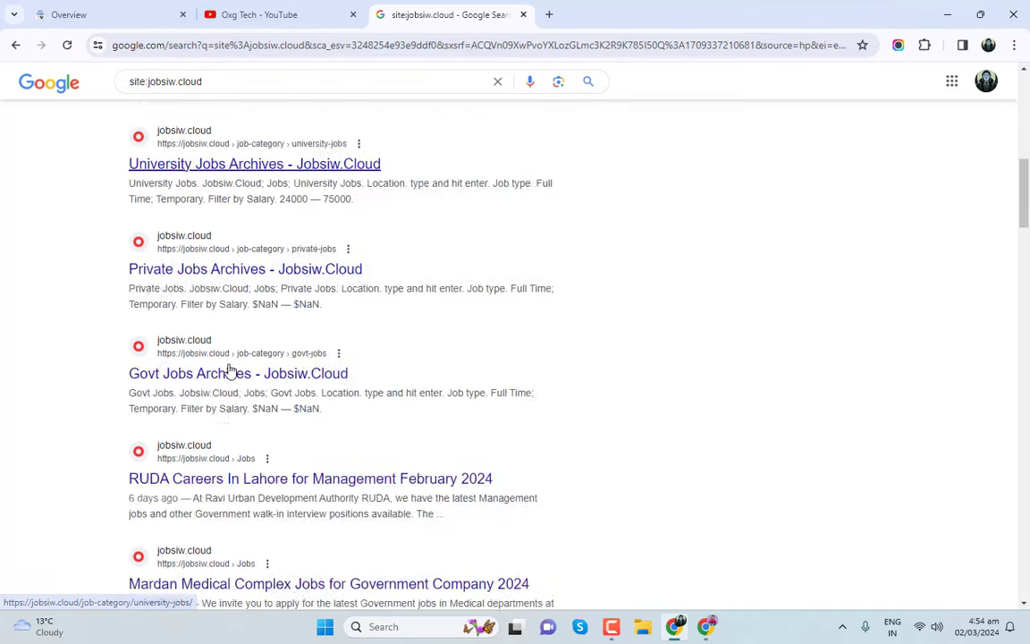
{"action": "scroll", "coordinate": [230, 369], "scroll_direction": "down", "scroll_amount": 4}
{"action": "scroll", "coordinate": [242, 373], "scroll_direction": "up", "scroll_amount": 12}
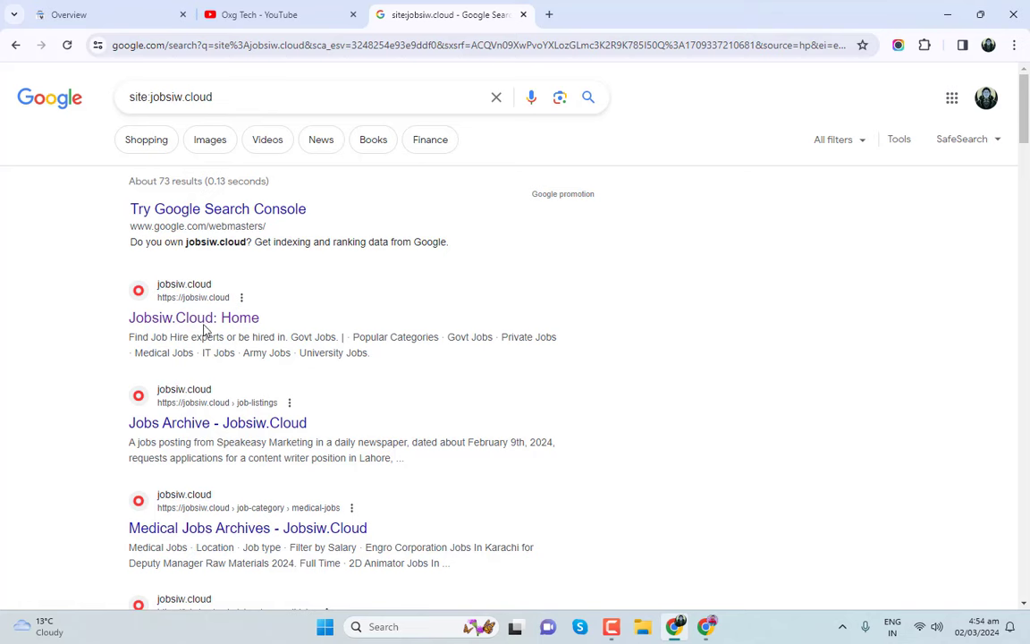
- Open the Jobsiw.Cloud home page from the results and review its About Us entries, job listings and footer links
{"action": "left_click", "coordinate": [205, 319]}
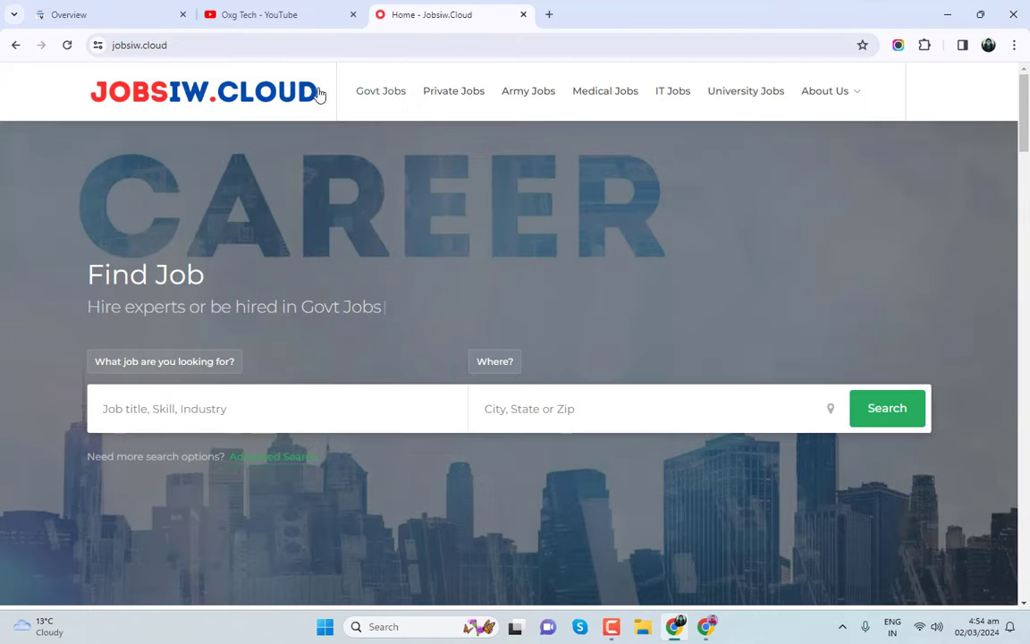
{"action": "mouse_move", "coordinate": [816, 97]}
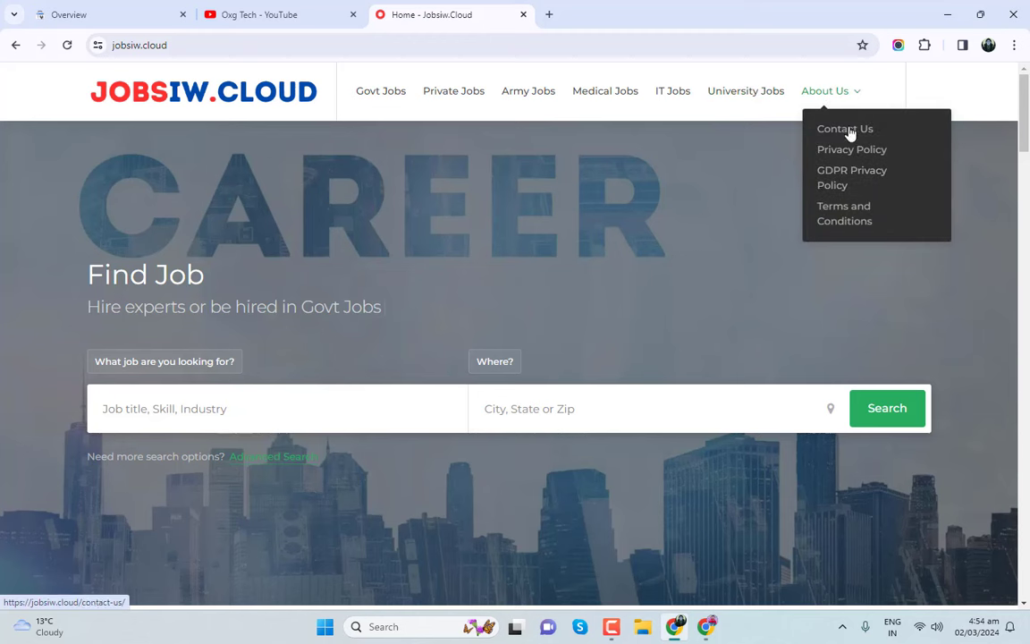
{"action": "scroll", "coordinate": [385, 286], "scroll_direction": "down", "scroll_amount": 10}
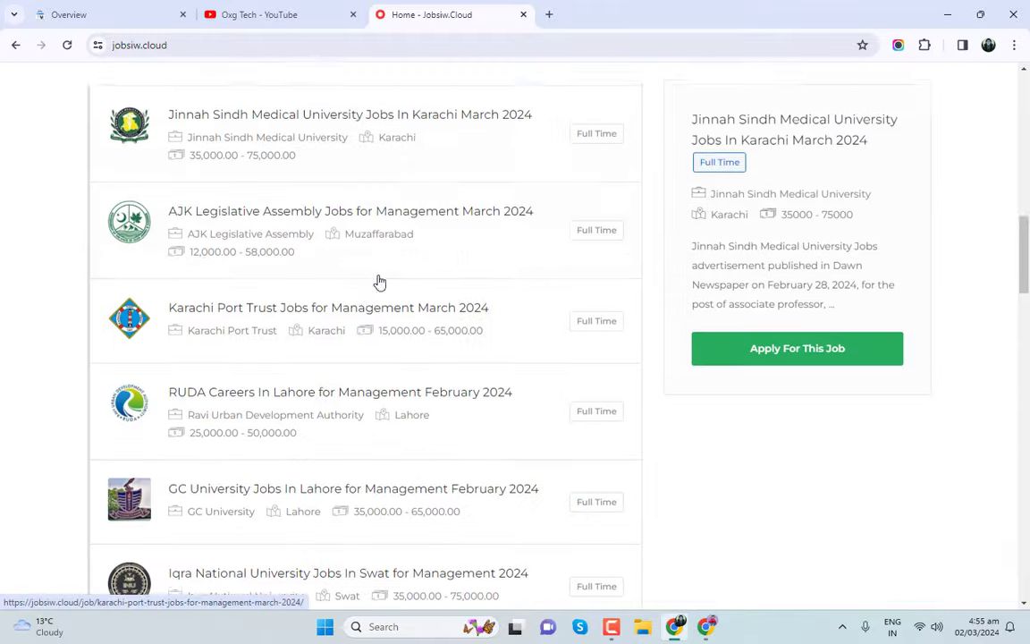
{"action": "scroll", "coordinate": [379, 282], "scroll_direction": "down", "scroll_amount": 15}
{"action": "scroll", "coordinate": [513, 383], "scroll_direction": "up", "scroll_amount": 6}
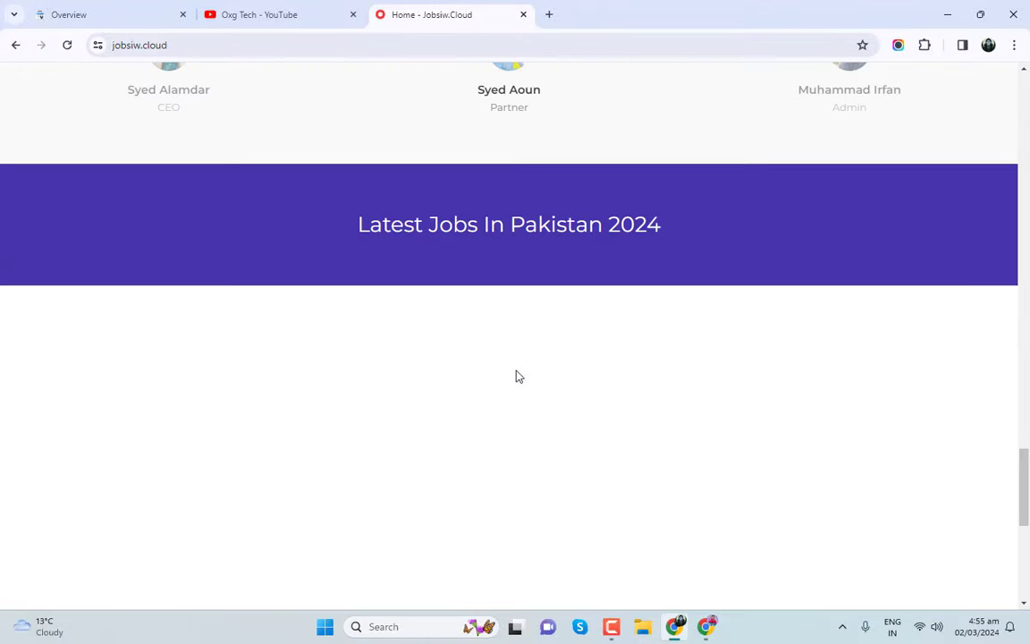
{"action": "scroll", "coordinate": [516, 376], "scroll_direction": "down", "scroll_amount": 7}
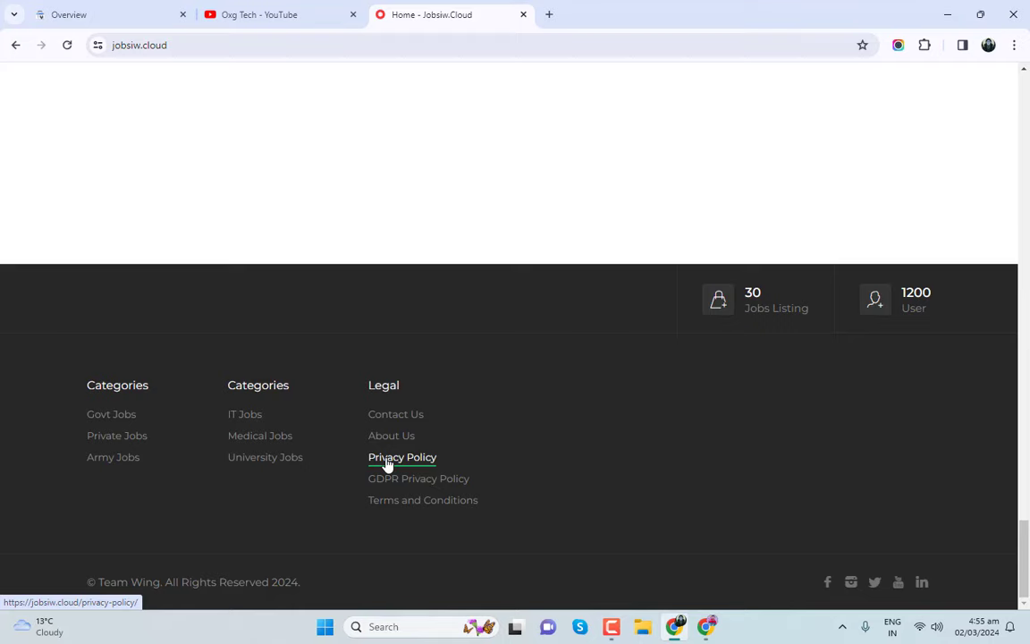
- Open the Removals report in Search Console, and copy the Privacy Policy link address from the jobsiw.cloud footer
{"action": "left_click", "coordinate": [118, 13]}
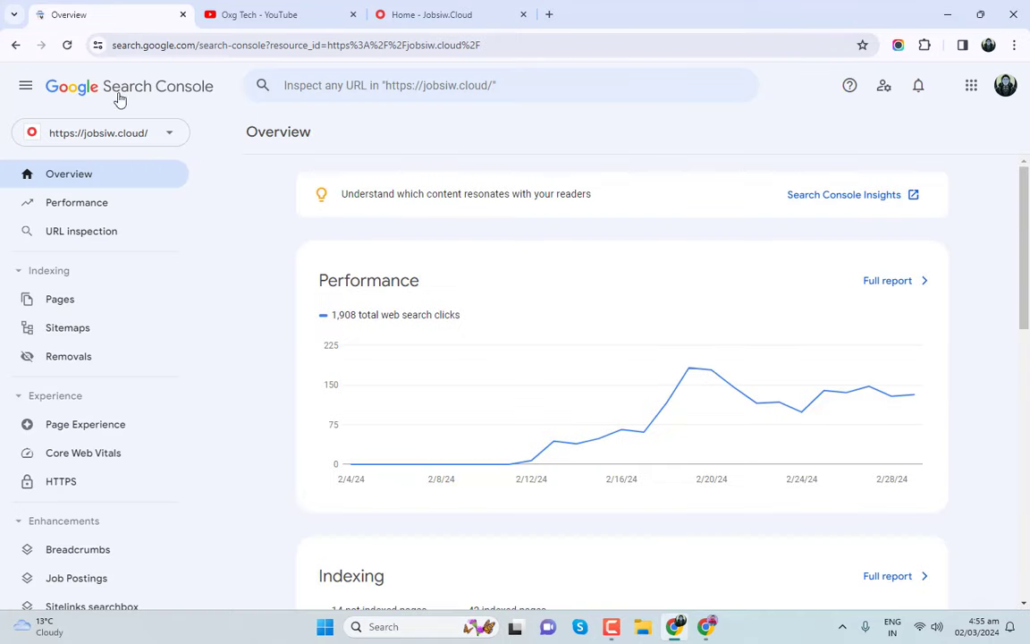
{"action": "left_click", "coordinate": [70, 365]}
{"action": "left_click", "coordinate": [420, 14]}
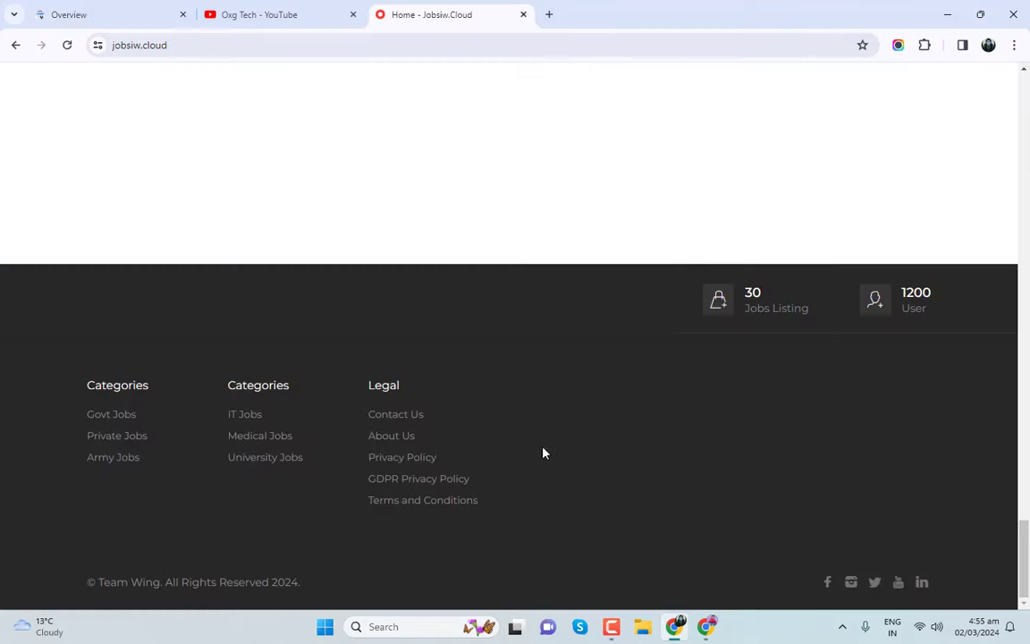
{"action": "right_click", "coordinate": [397, 466]}
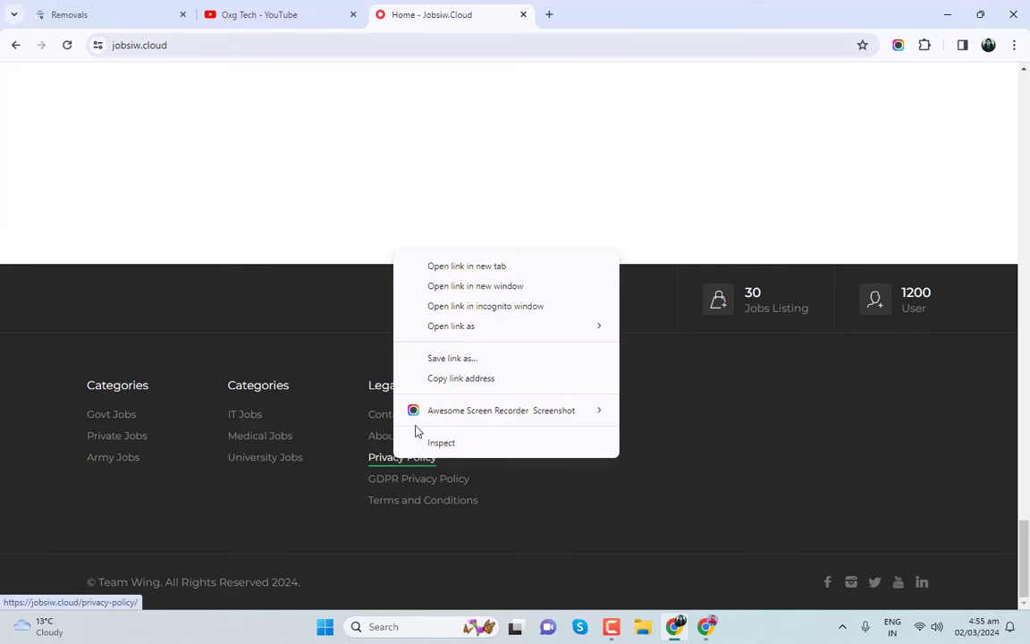
{"action": "left_click", "coordinate": [452, 378]}
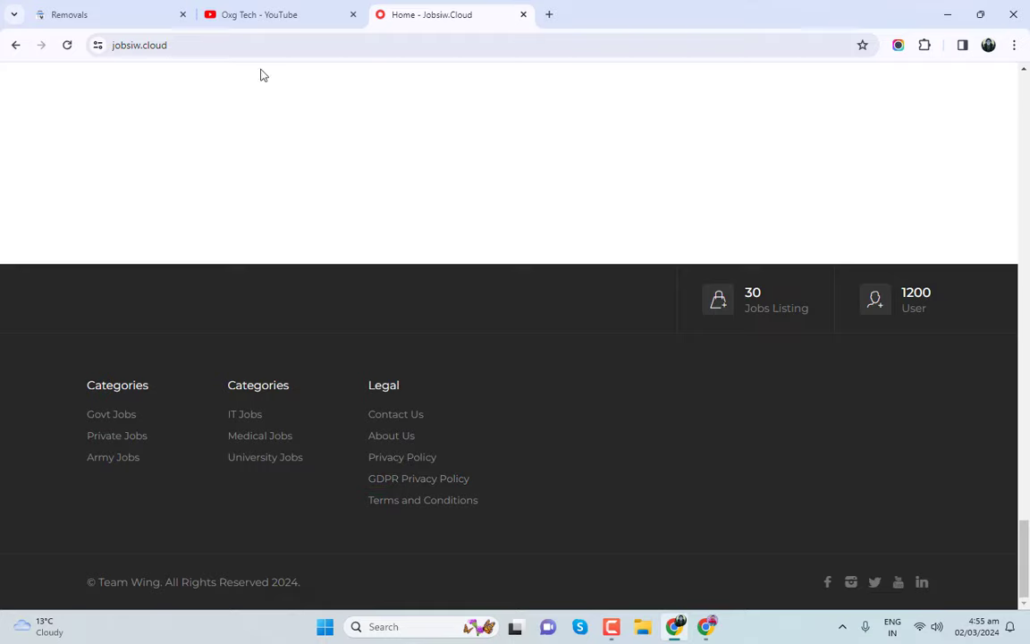
{"action": "left_click", "coordinate": [90, 15]}
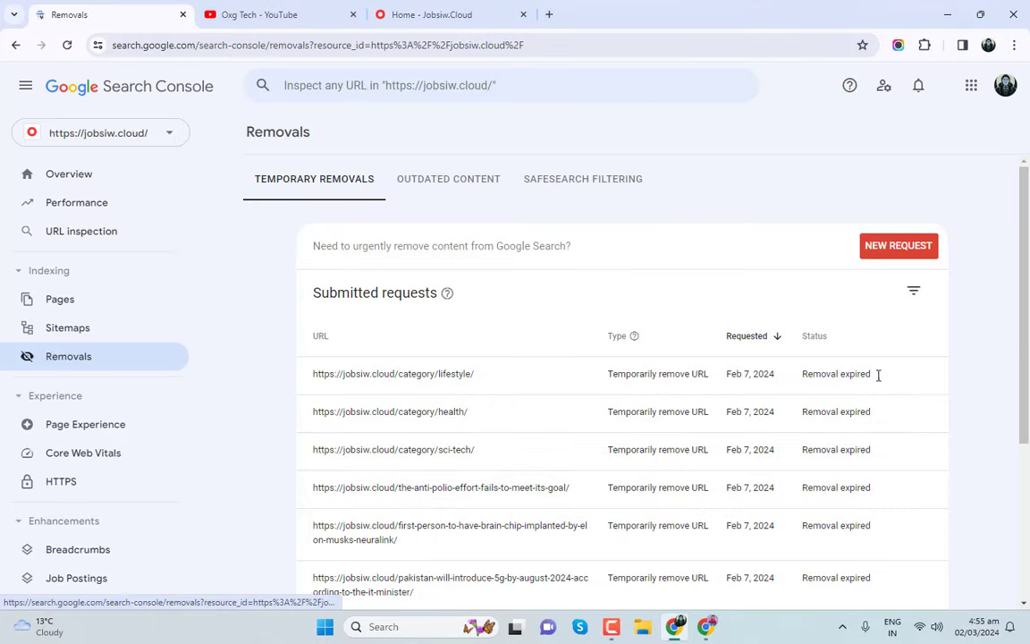
{"action": "left_click", "coordinate": [897, 246]}
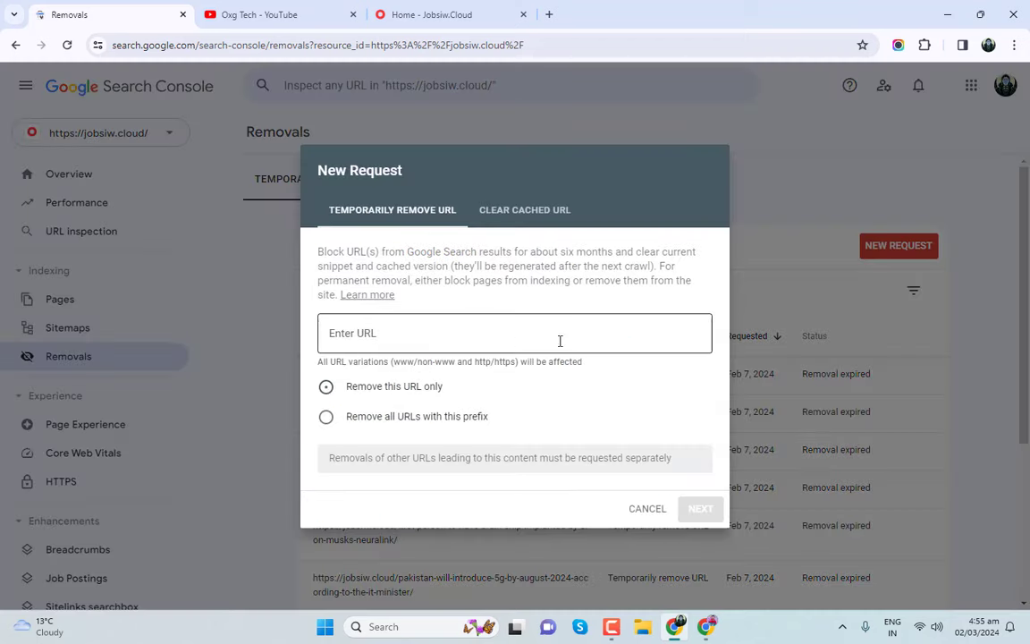
{"action": "key", "text": "ctrl+v"}
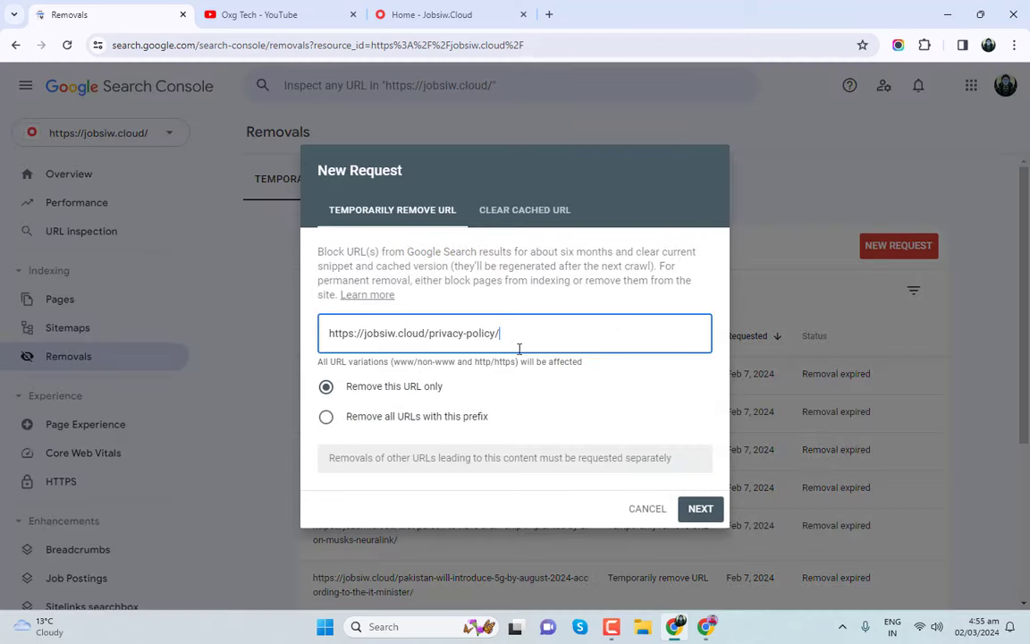
{"action": "left_click", "coordinate": [697, 508]}
{"action": "left_click", "coordinate": [639, 402]}
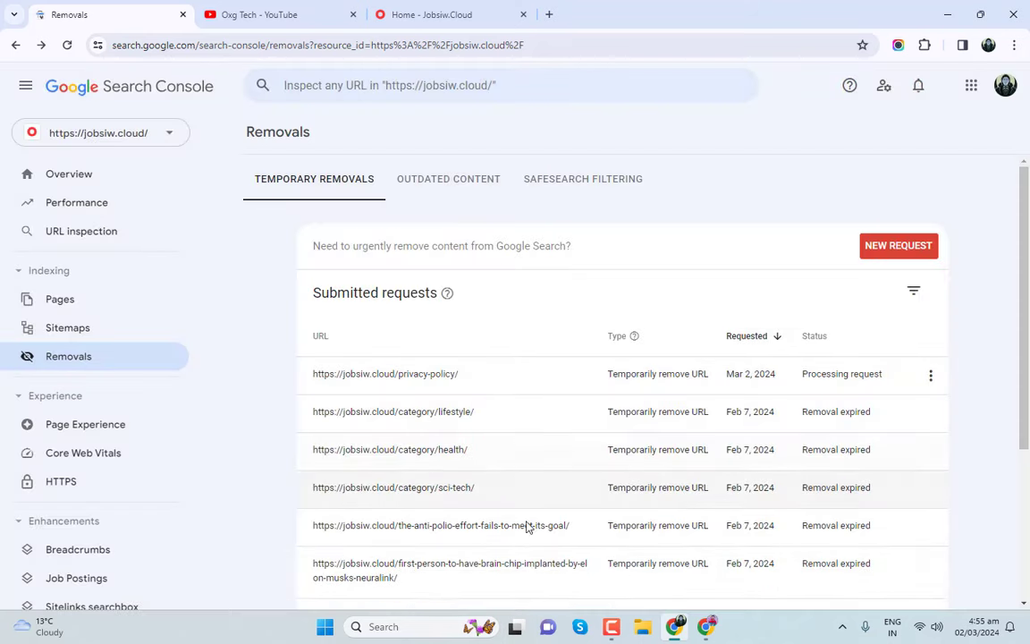
- Look over the submitted removal requests, and return to the header of the jobsiw.cloud home page
{"action": "scroll", "coordinate": [527, 524], "scroll_direction": "down", "scroll_amount": 3}
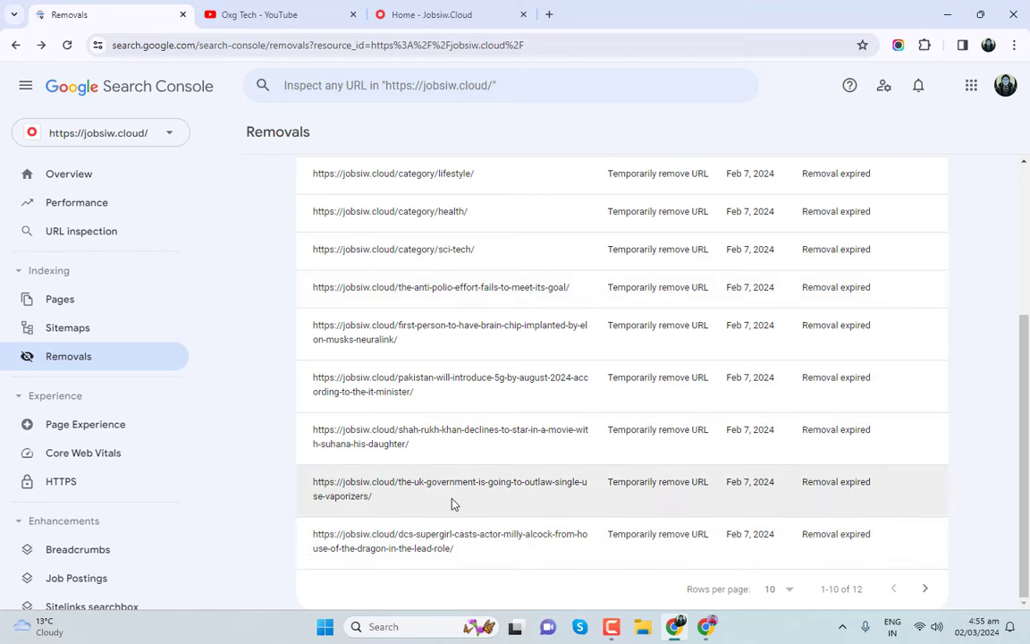
{"action": "scroll", "coordinate": [453, 503], "scroll_direction": "up", "scroll_amount": 3}
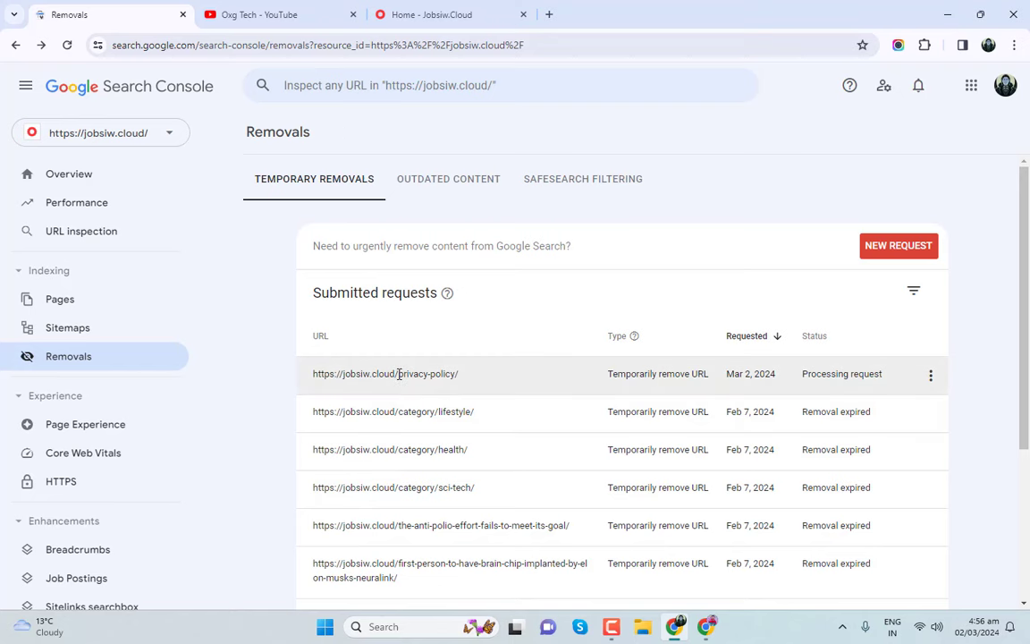
{"action": "key", "text": "ctrl+shift+Tab"}
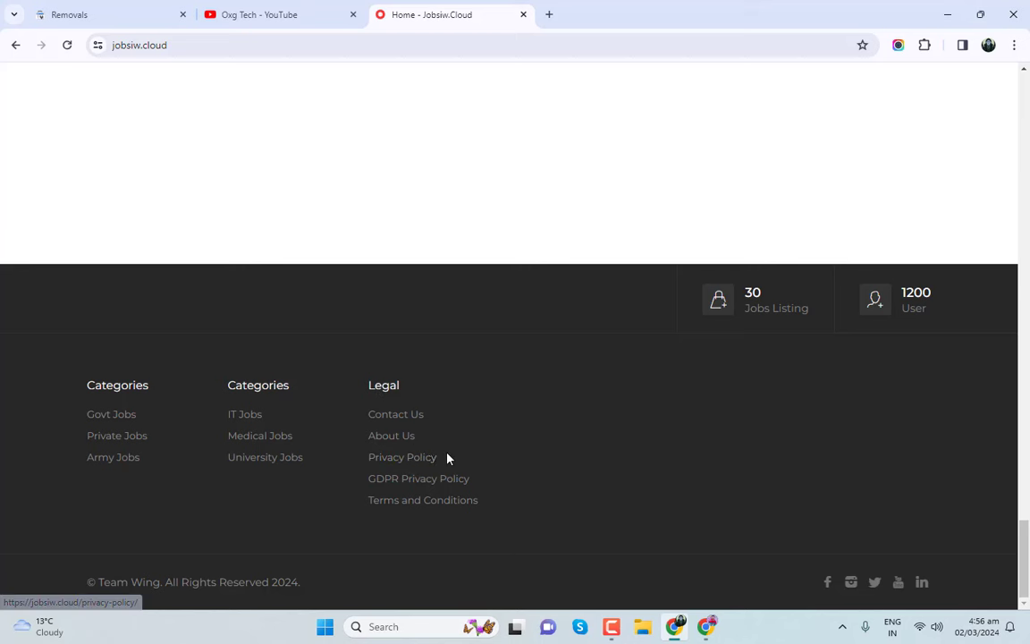
{"action": "scroll", "coordinate": [442, 452], "scroll_direction": "up", "scroll_amount": 5}
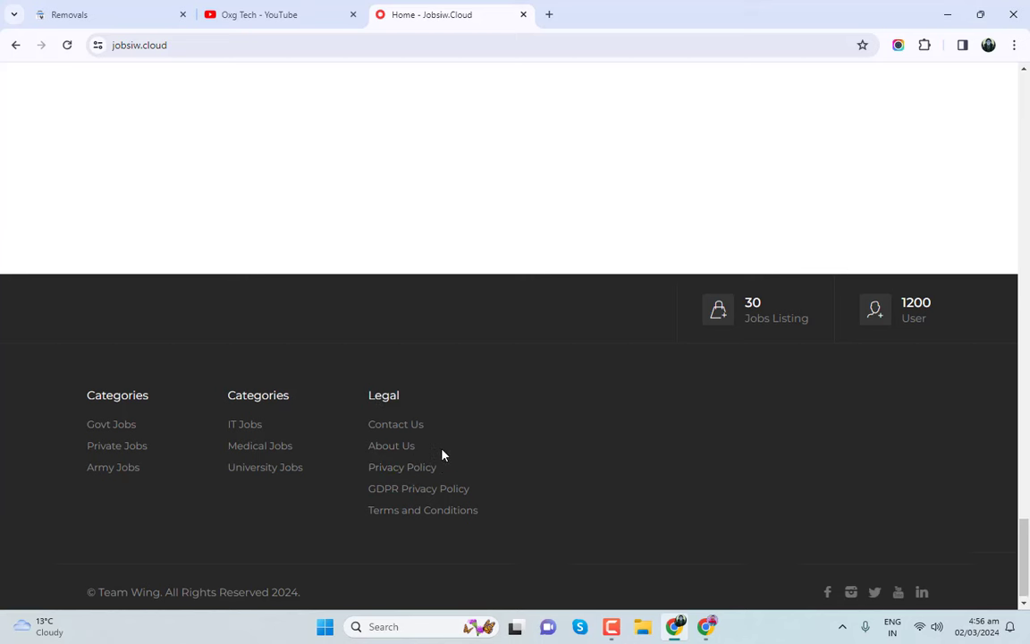
{"action": "scroll", "coordinate": [442, 453], "scroll_direction": "up", "scroll_amount": 10}
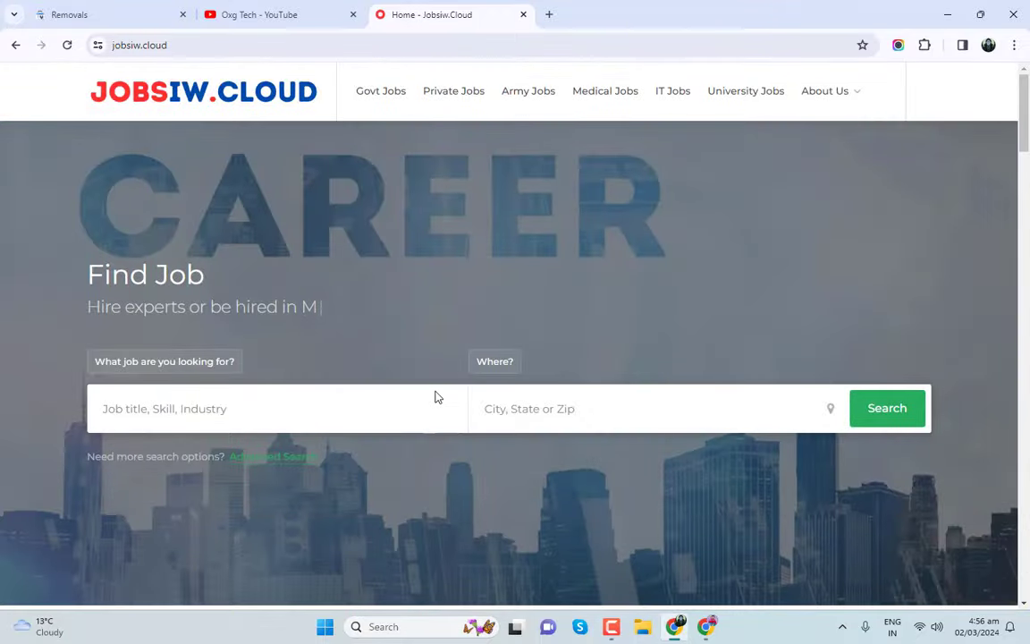
{"action": "left_click", "coordinate": [320, 7]}
{"action": "left_click", "coordinate": [427, 20]}
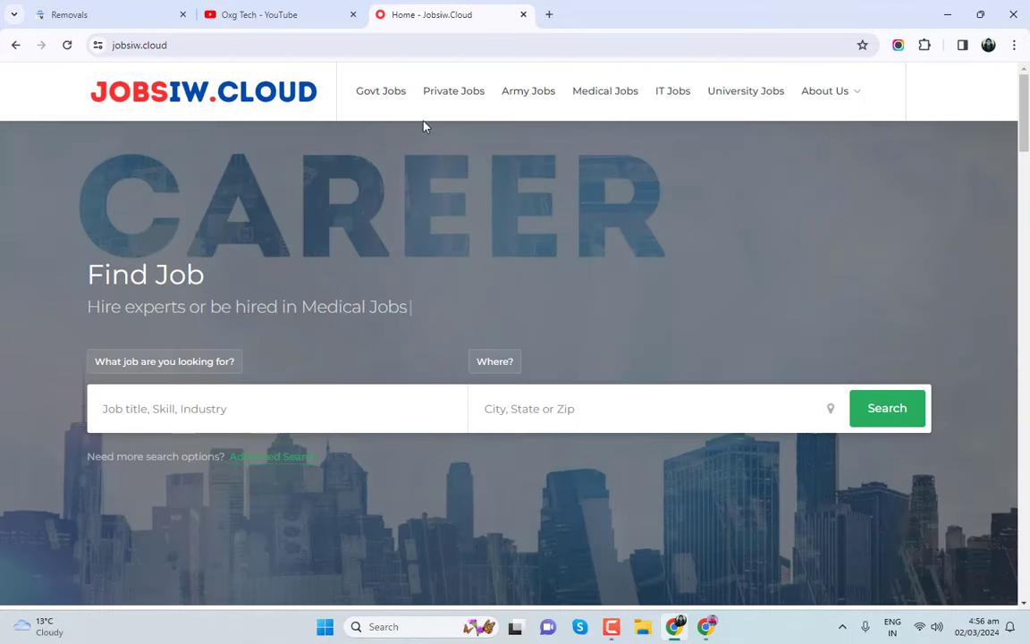
- Switch to the browser window with WordPress, look over the site's pages and open the admin Dashboard
{"action": "left_click", "coordinate": [706, 626]}
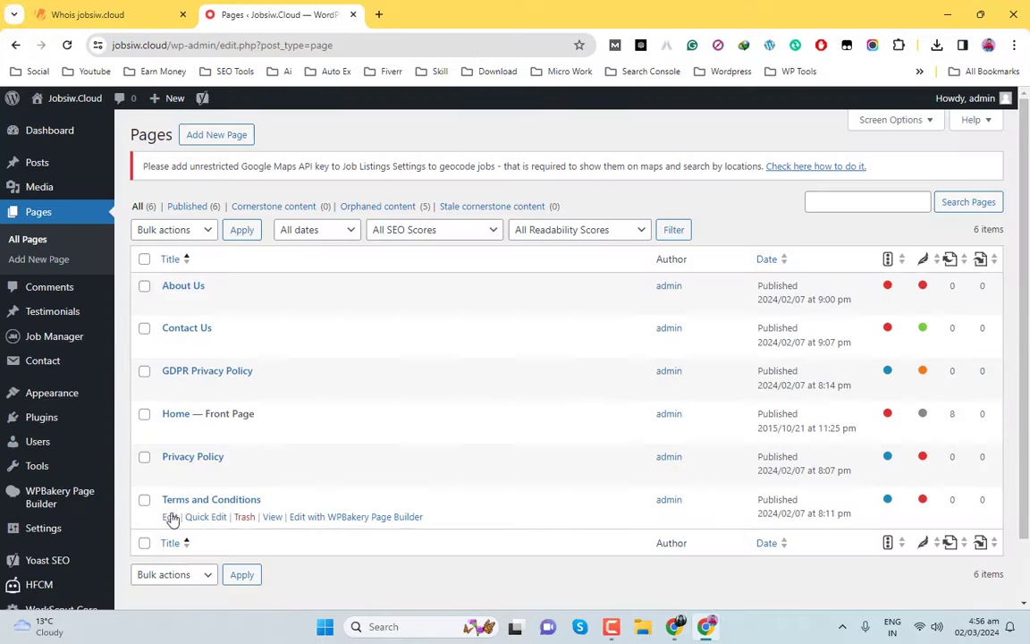
{"action": "scroll", "coordinate": [141, 541], "scroll_direction": "down", "scroll_amount": 2}
{"action": "scroll", "coordinate": [139, 541], "scroll_direction": "up", "scroll_amount": 2}
{"action": "left_click", "coordinate": [27, 133]}
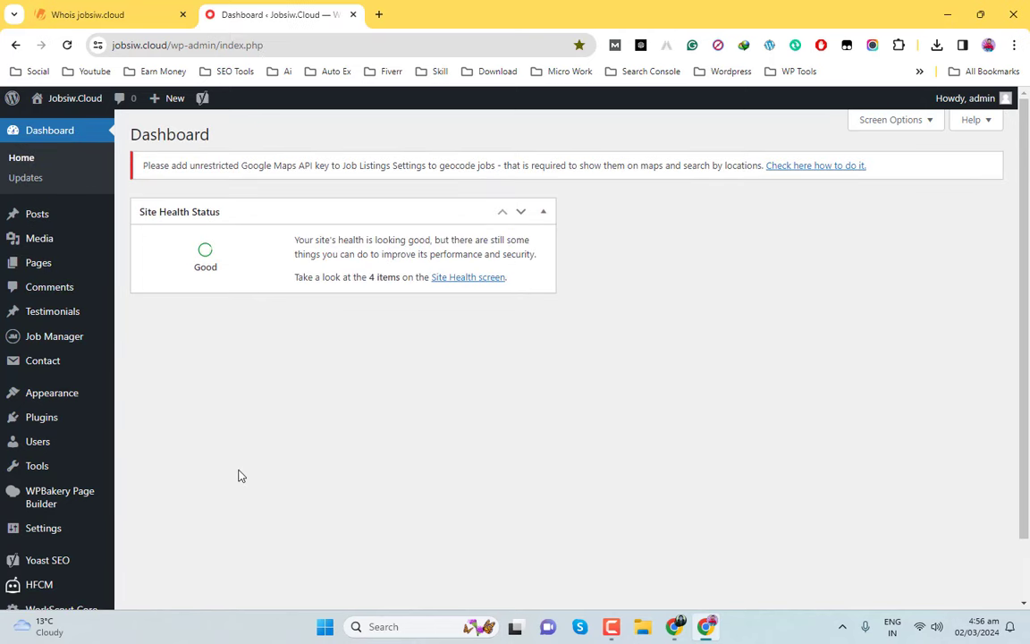
- Return to the Search Console window, open the property's Overview and examine the total web search clicks and performance graph
{"action": "left_click", "coordinate": [680, 626]}
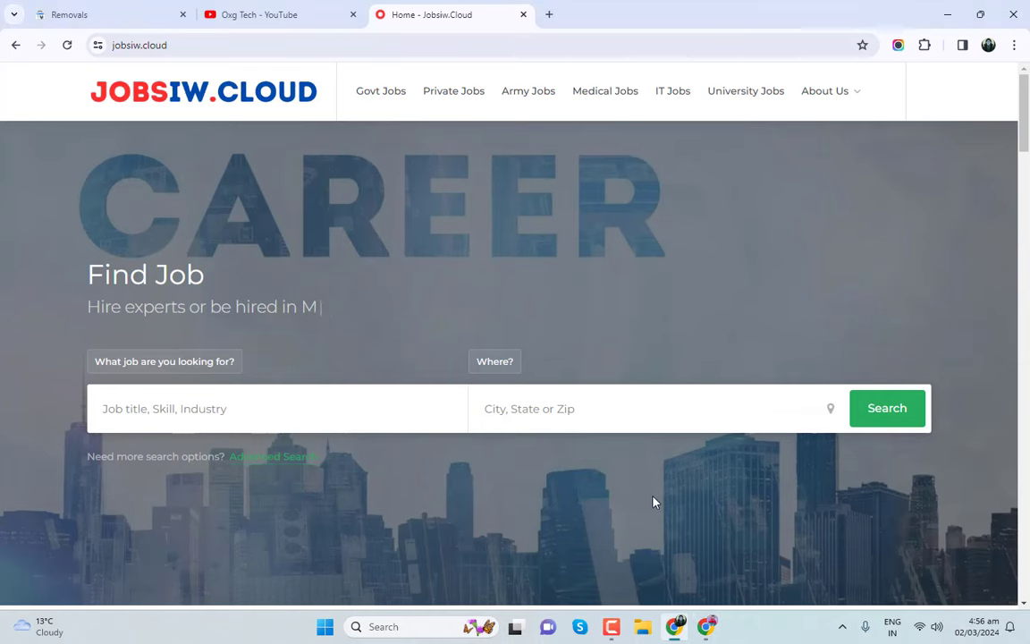
{"action": "left_click", "coordinate": [95, 9]}
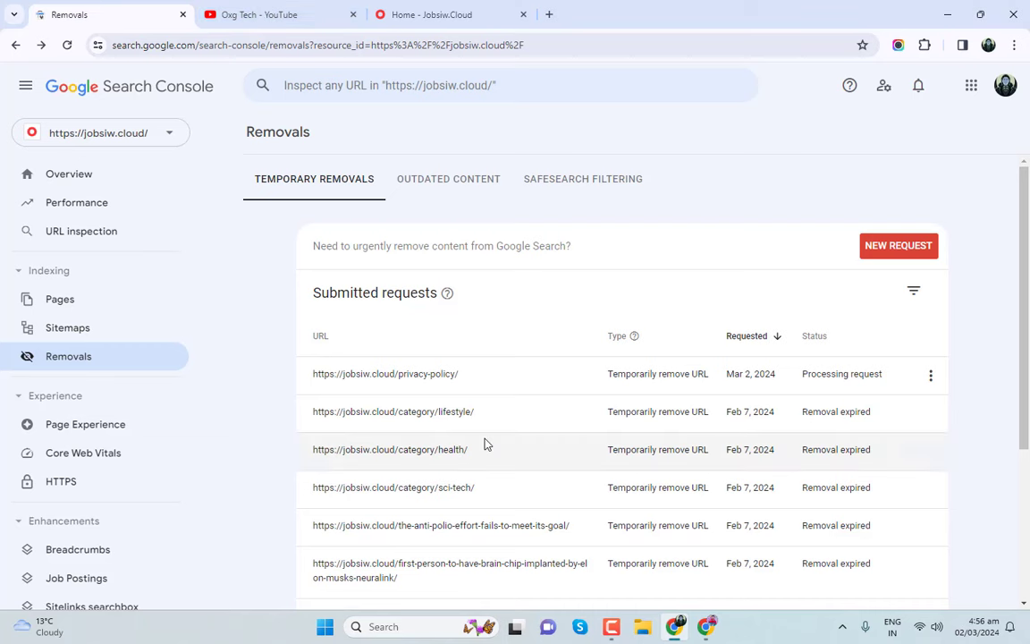
{"action": "left_click", "coordinate": [104, 173]}
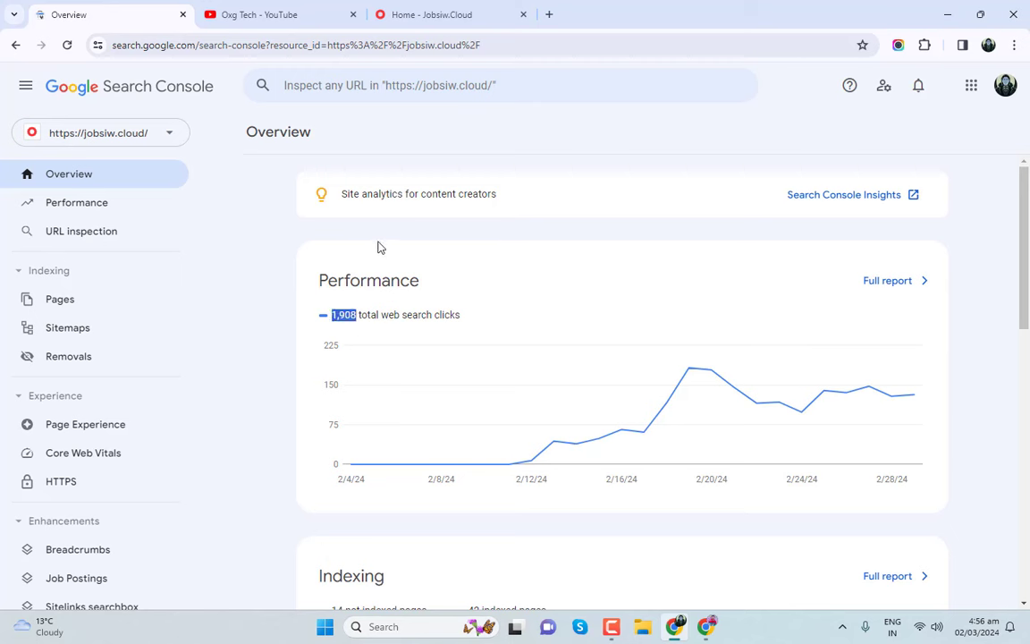
{"action": "left_click", "coordinate": [334, 312]}
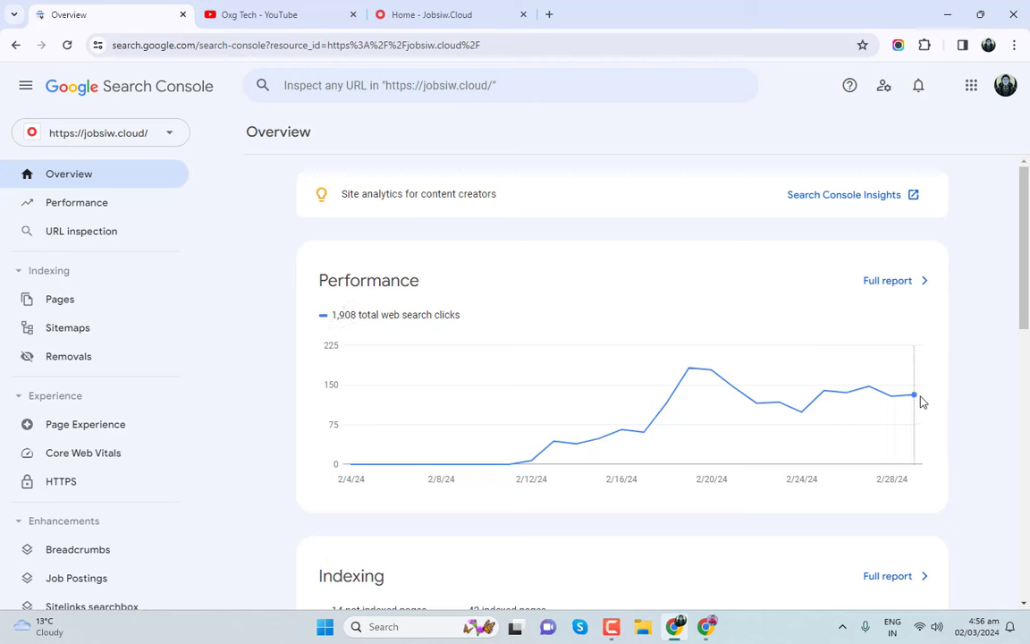
{"action": "mouse_move", "coordinate": [923, 403]}
{"action": "left_click_drag", "start_coordinate": [333, 314], "coordinate": [360, 314]}
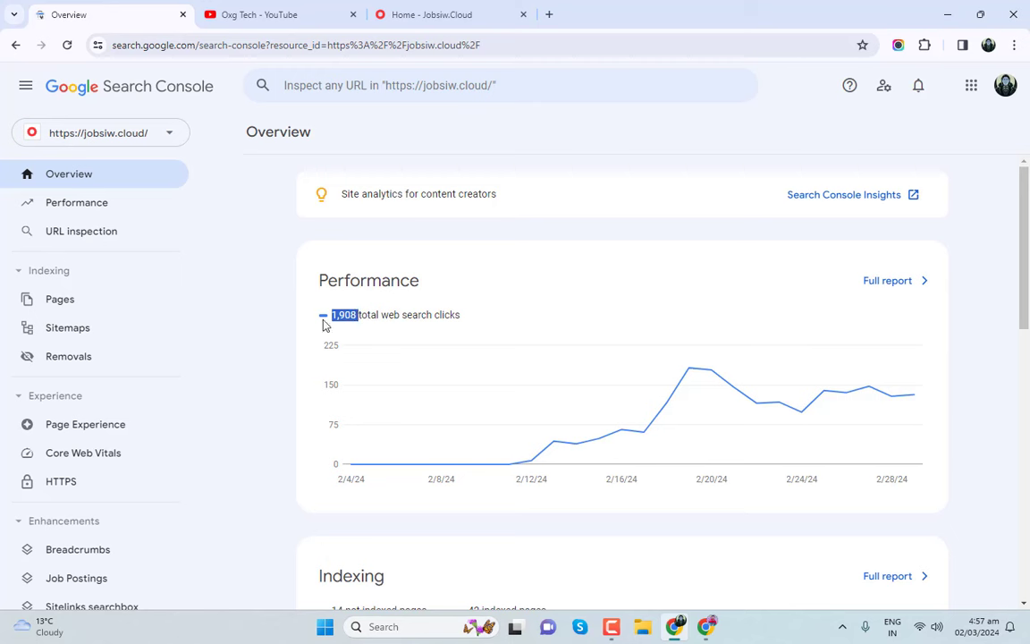
{"action": "left_click", "coordinate": [315, 319]}
{"action": "mouse_move", "coordinate": [911, 394]}
- Examine the indexed page count and the indexing graph in the Search Console overview
{"action": "scroll", "coordinate": [950, 395], "scroll_direction": "down", "scroll_amount": 4}
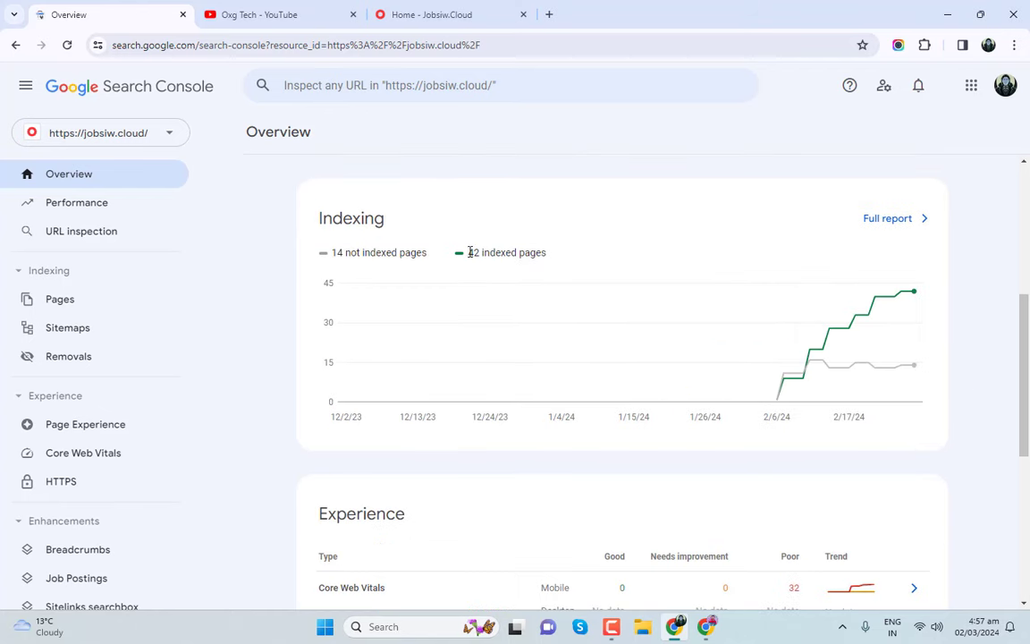
{"action": "left_click_drag", "start_coordinate": [467, 253], "coordinate": [560, 260]}
{"action": "left_click", "coordinate": [472, 256]}
{"action": "left_click_drag", "start_coordinate": [472, 256], "coordinate": [547, 256]}
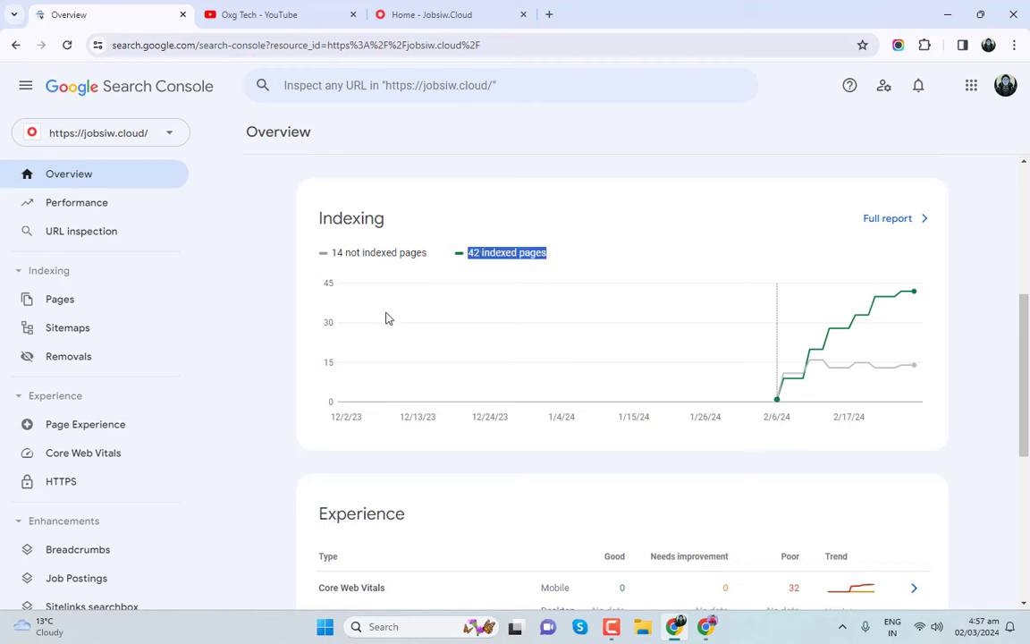
{"action": "left_click", "coordinate": [271, 322]}
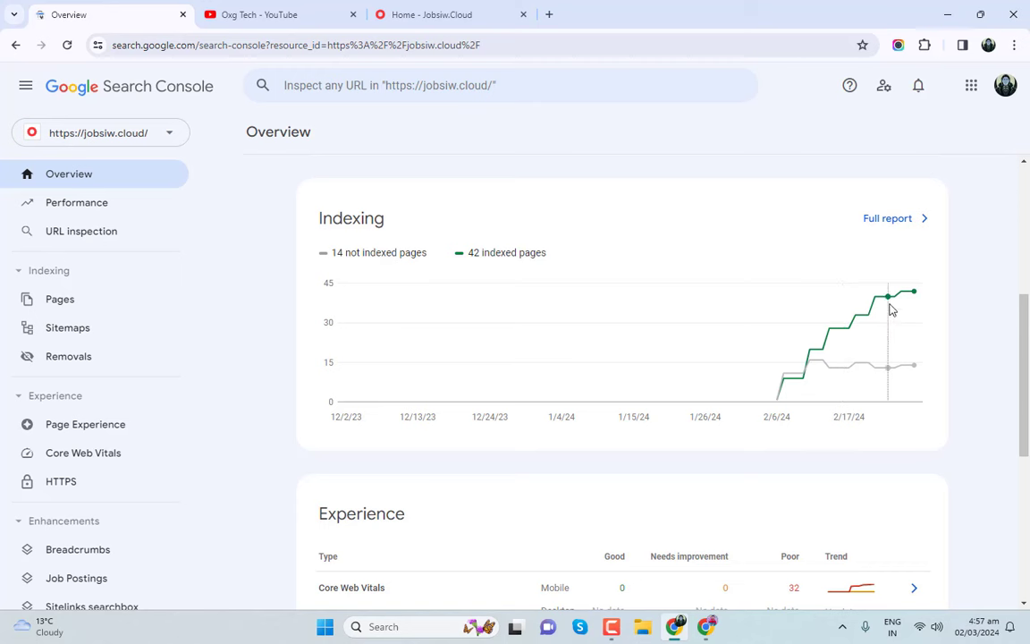
- Inspect the latest point of the indexing graph and the indexed count, and look over the Experience and Enhancements sections
{"action": "mouse_move", "coordinate": [914, 294]}
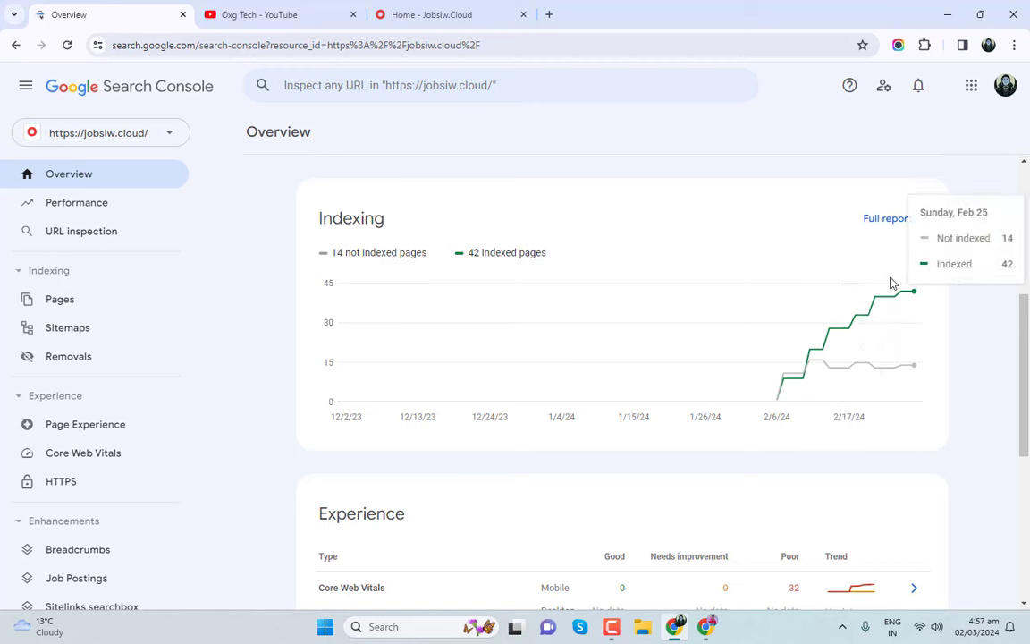
{"action": "left_click_drag", "start_coordinate": [467, 252], "coordinate": [563, 254]}
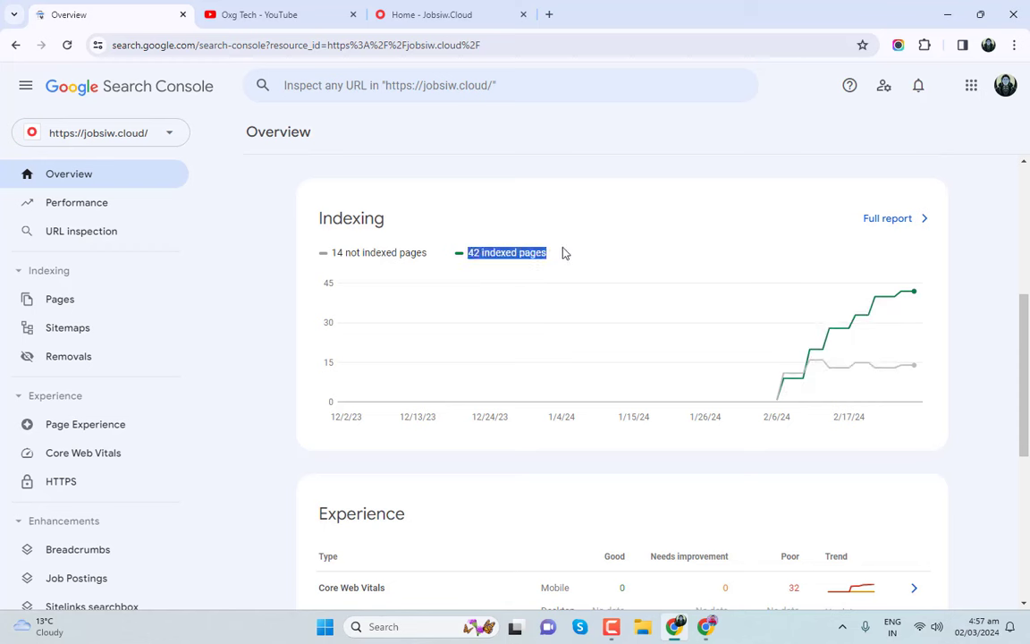
{"action": "left_click", "coordinate": [458, 209]}
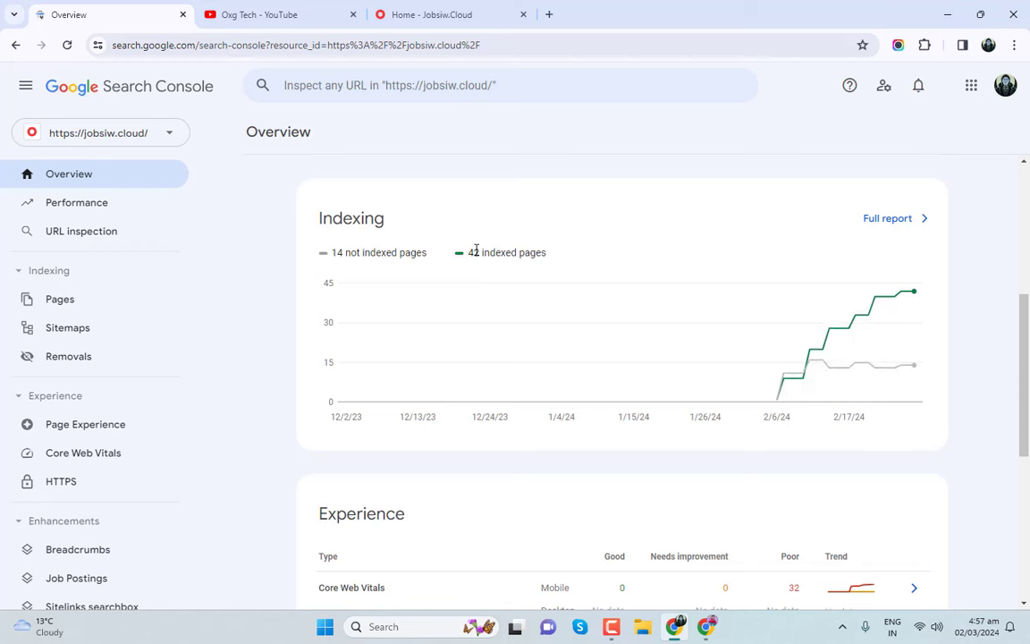
{"action": "left_click_drag", "start_coordinate": [467, 251], "coordinate": [480, 257]}
{"action": "scroll", "coordinate": [487, 261], "scroll_direction": "down", "scroll_amount": 4}
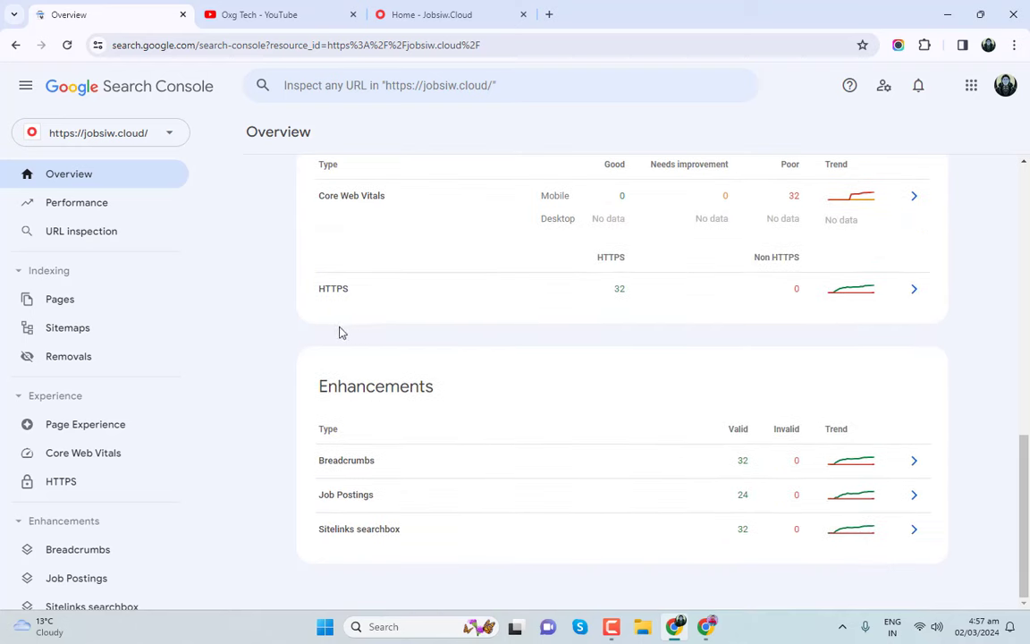
{"action": "scroll", "coordinate": [340, 333], "scroll_direction": "up", "scroll_amount": 8}
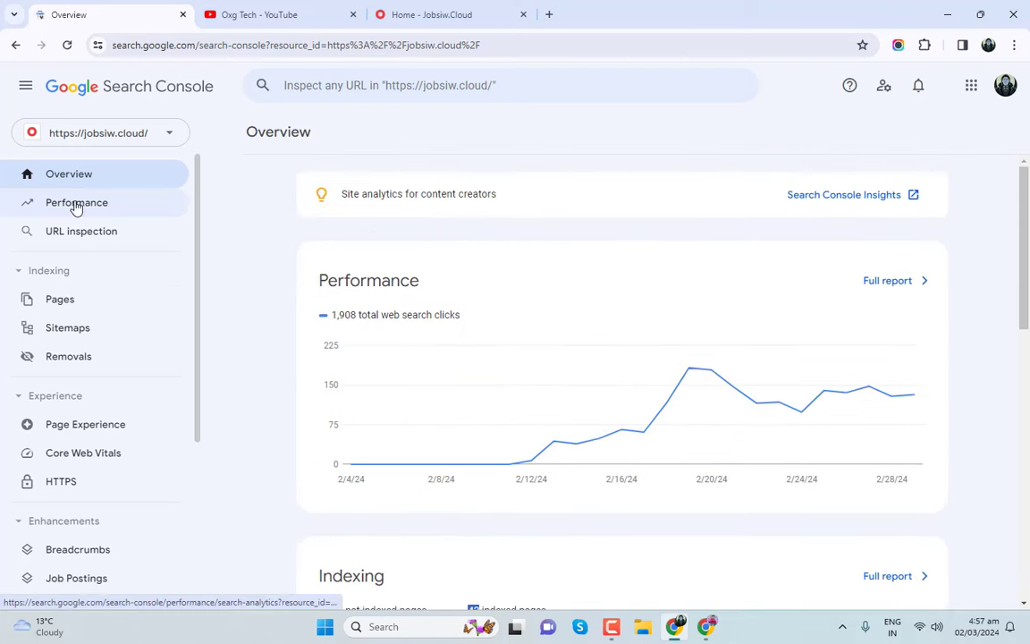
- Open the Performance report and examine the clicks and impressions graph and the list of top search queries
{"action": "left_click", "coordinate": [78, 202]}
{"action": "scroll", "coordinate": [551, 359], "scroll_direction": "down", "scroll_amount": 6}
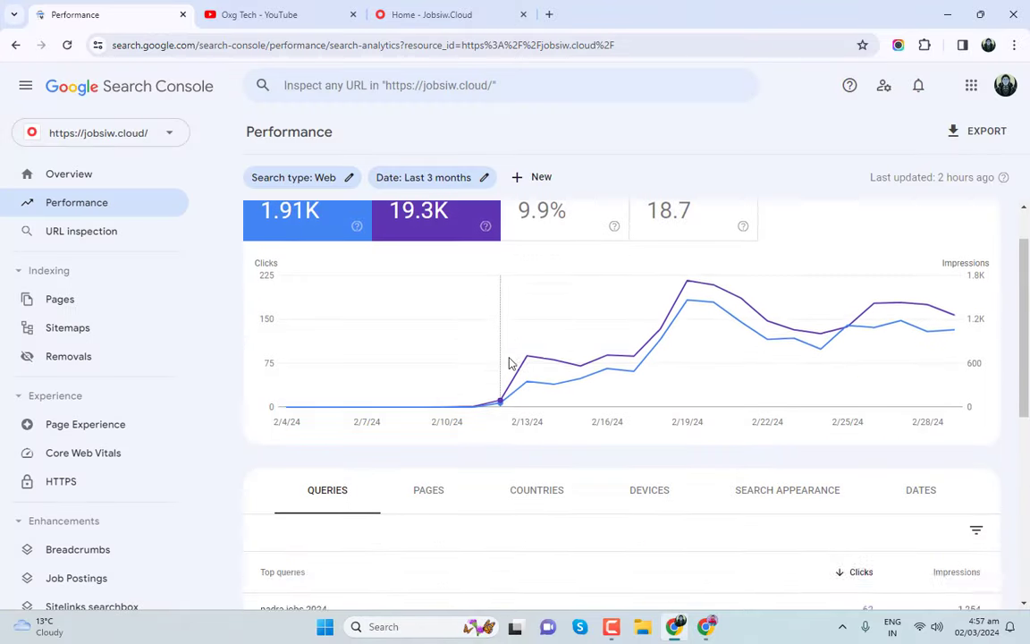
{"action": "scroll", "coordinate": [277, 298], "scroll_direction": "up", "scroll_amount": 2}
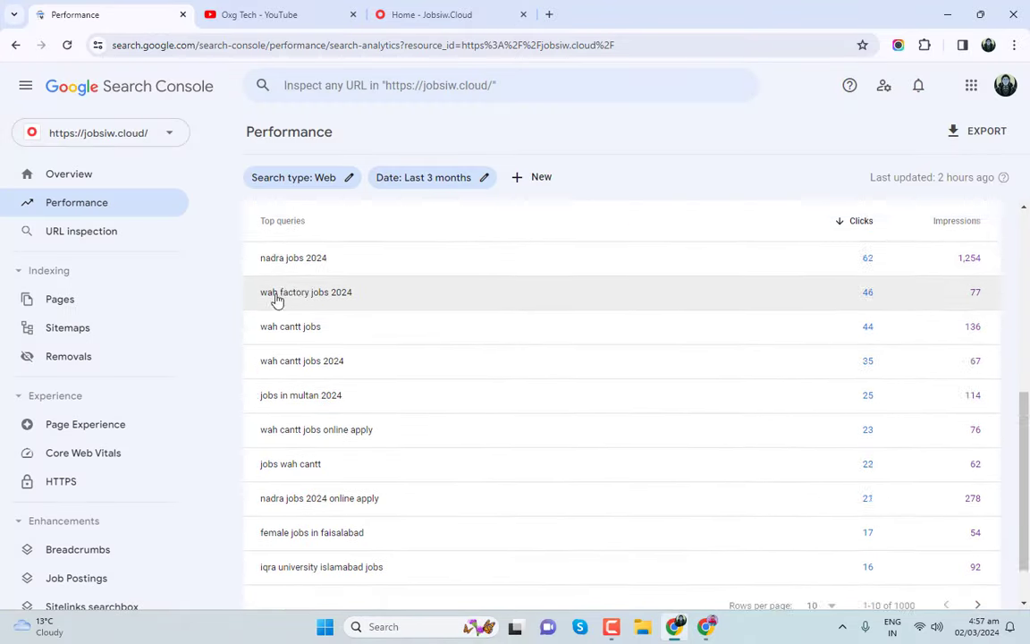
{"action": "scroll", "coordinate": [247, 397], "scroll_direction": "down", "scroll_amount": 1}
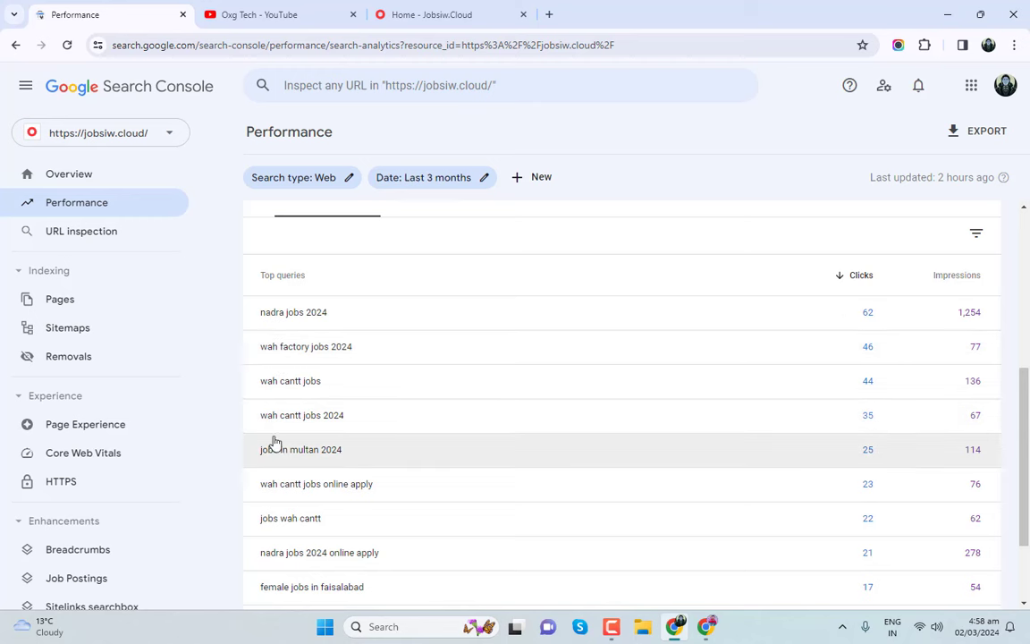
{"action": "scroll", "coordinate": [261, 402], "scroll_direction": "down", "scroll_amount": 2}
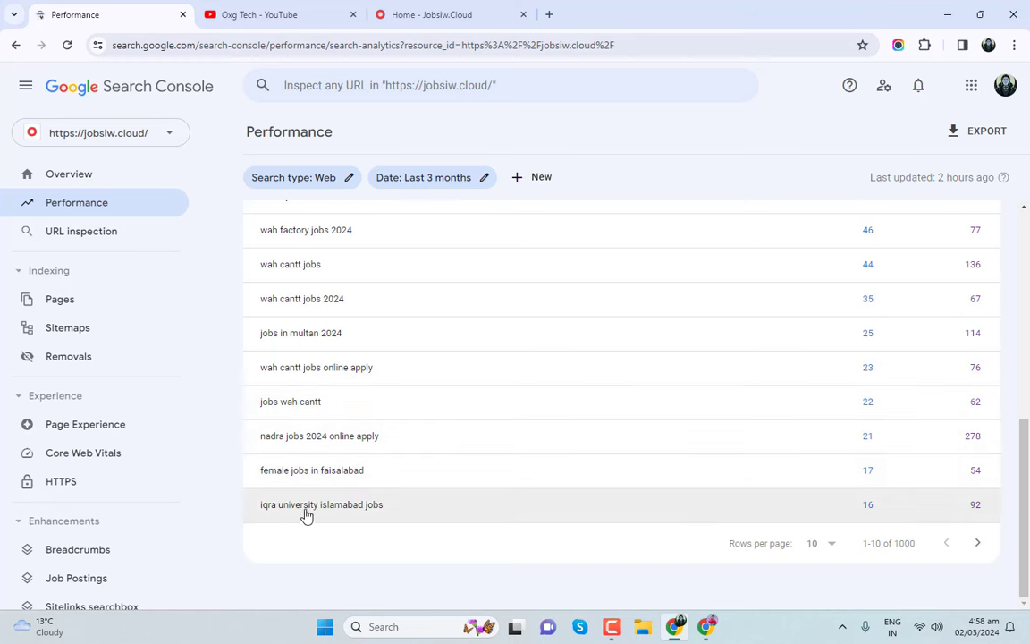
{"action": "scroll", "coordinate": [427, 522], "scroll_direction": "up", "scroll_amount": 4}
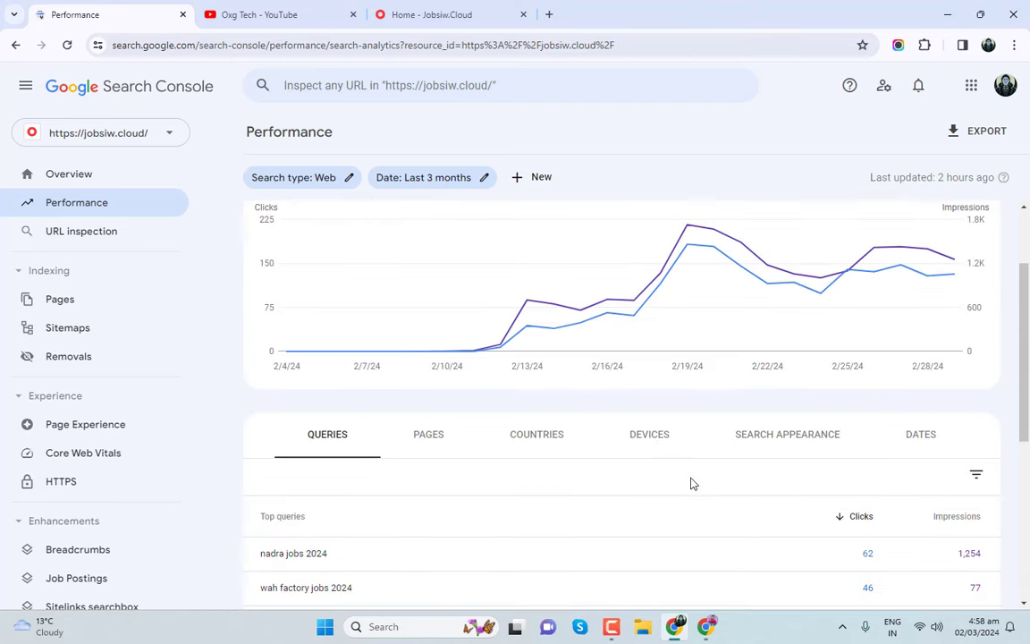
{"action": "scroll", "coordinate": [697, 447], "scroll_direction": "down", "scroll_amount": 3}
{"action": "scroll", "coordinate": [387, 410], "scroll_direction": "up", "scroll_amount": 4}
{"action": "scroll", "coordinate": [476, 522], "scroll_direction": "down", "scroll_amount": 4}
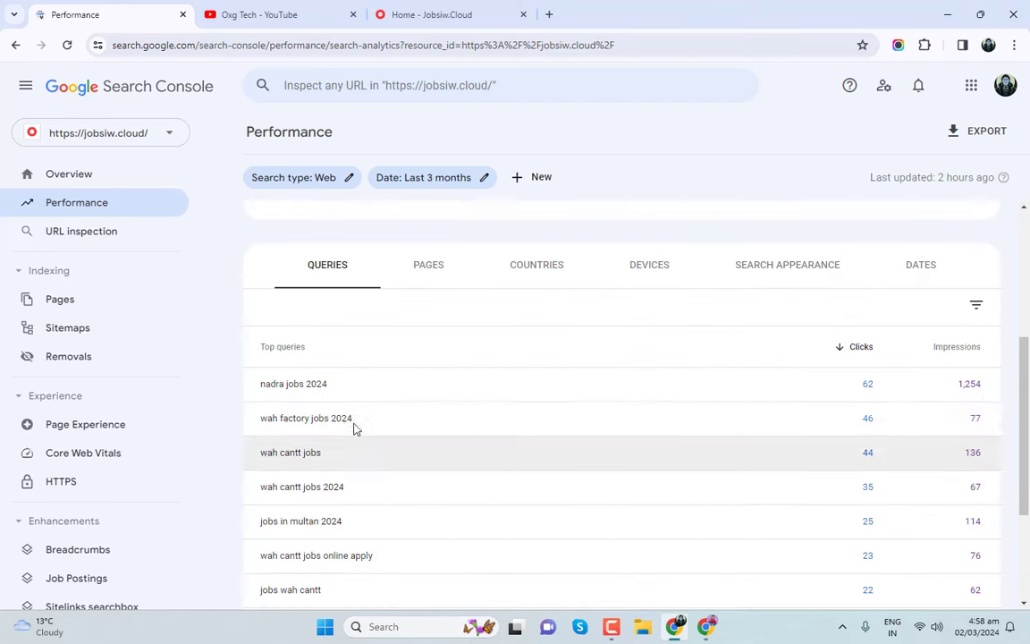
{"action": "scroll", "coordinate": [300, 402], "scroll_direction": "down", "scroll_amount": 3}
{"action": "scroll", "coordinate": [277, 510], "scroll_direction": "up", "scroll_amount": 3}
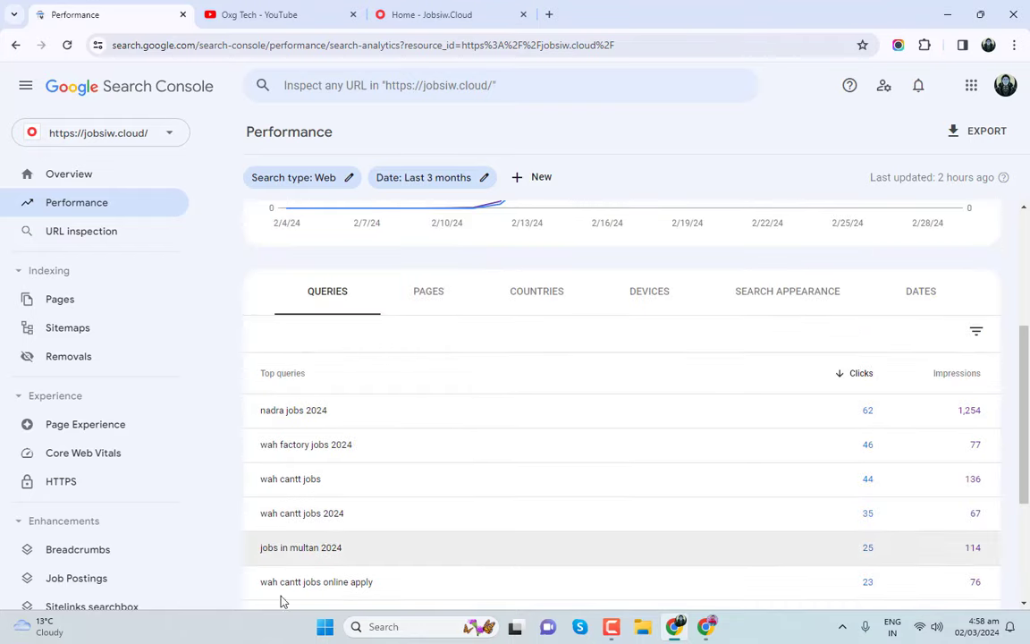
{"action": "scroll", "coordinate": [286, 550], "scroll_direction": "down", "scroll_amount": 3}
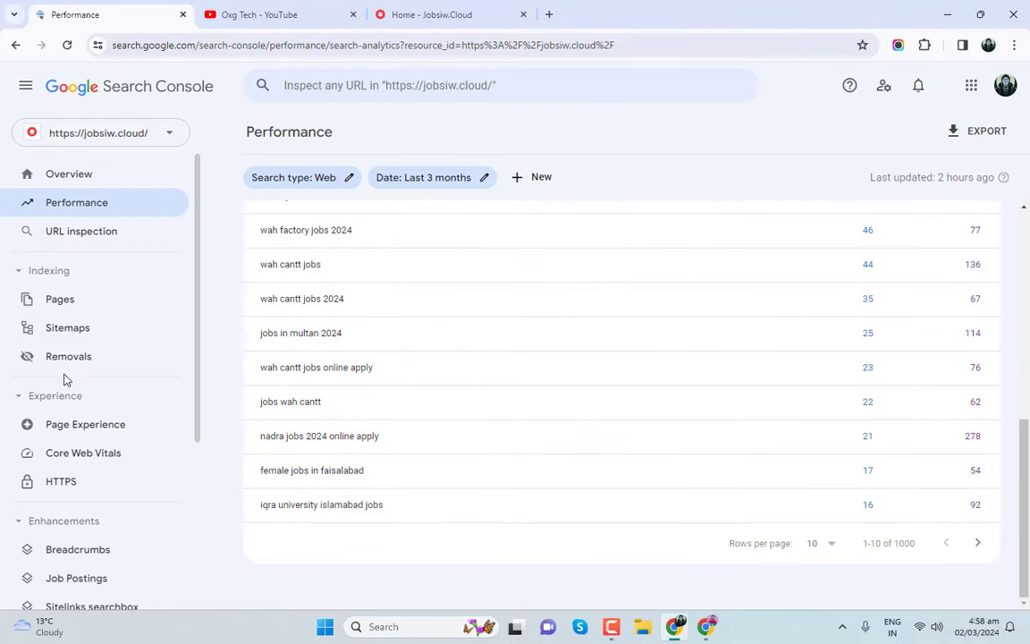
- Open the Page indexing report and look over the reasons why pages aren't indexed
{"action": "left_click", "coordinate": [76, 304]}
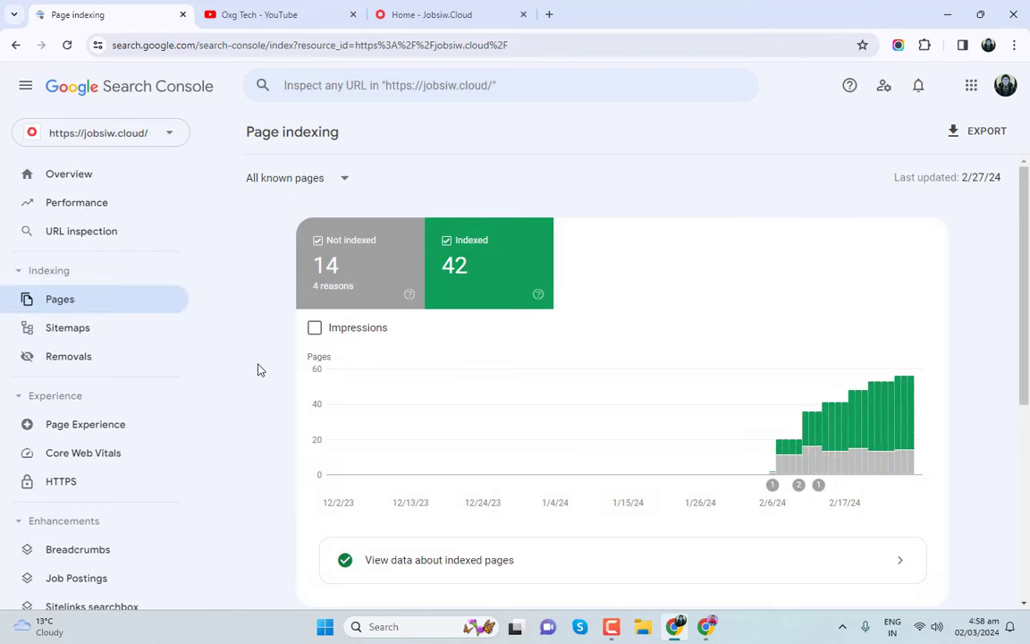
{"action": "scroll", "coordinate": [262, 355], "scroll_direction": "down", "scroll_amount": 4}
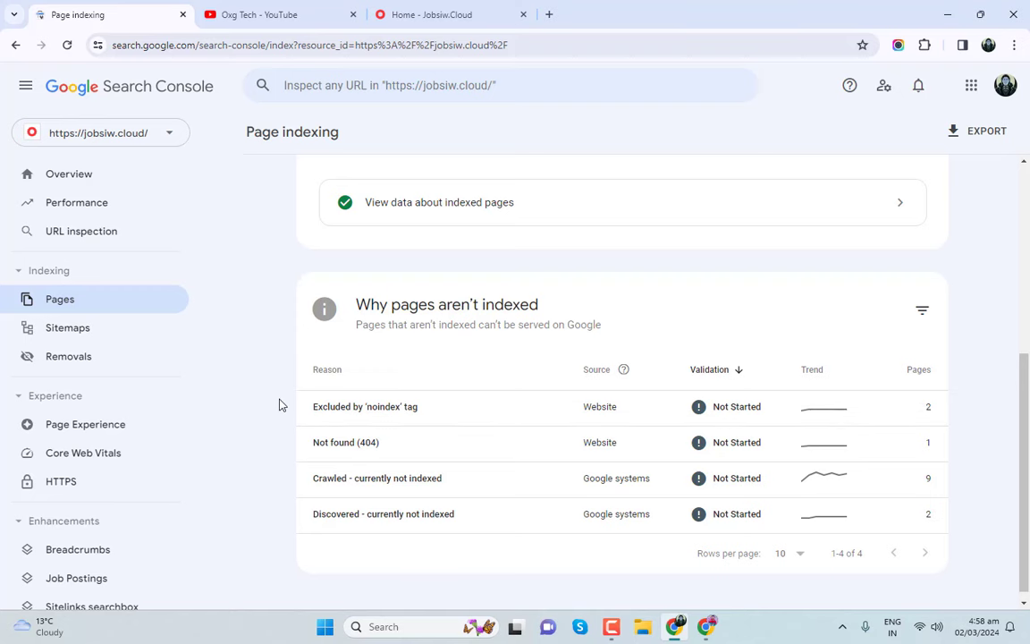
- Switch to the WordPress admin window, open the installed themes and check the details and version of the active WorkScout theme
{"action": "key", "text": "super+Down"}
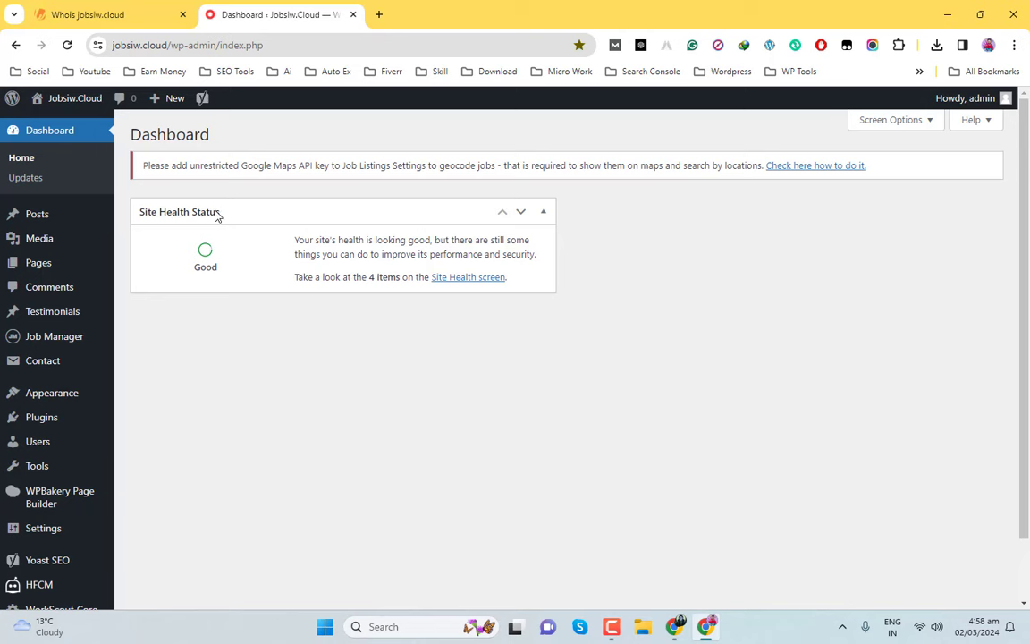
{"action": "left_click", "coordinate": [181, 405]}
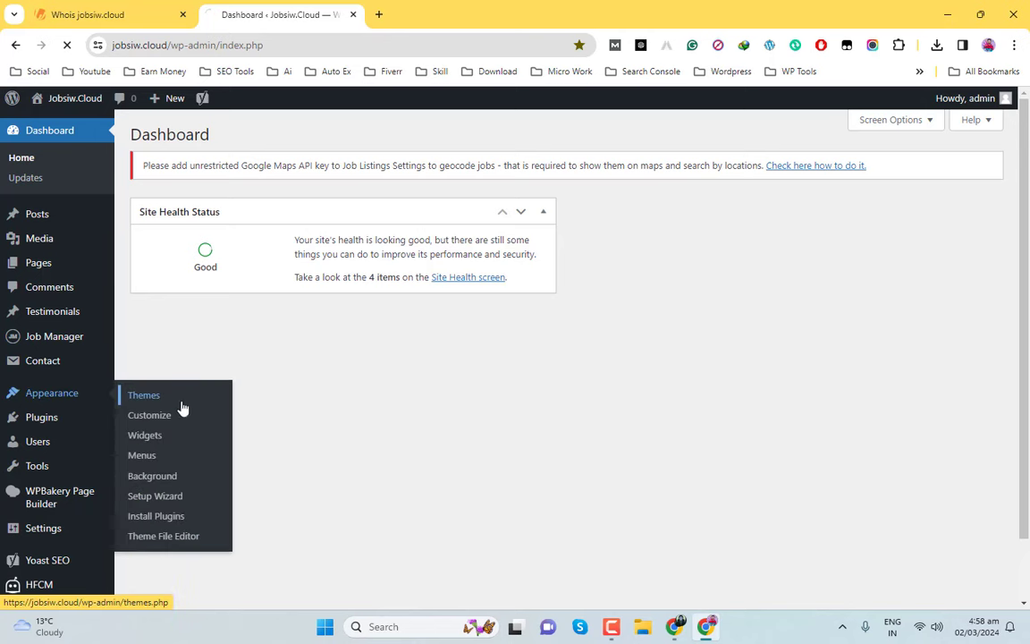
{"action": "left_click", "coordinate": [280, 307]}
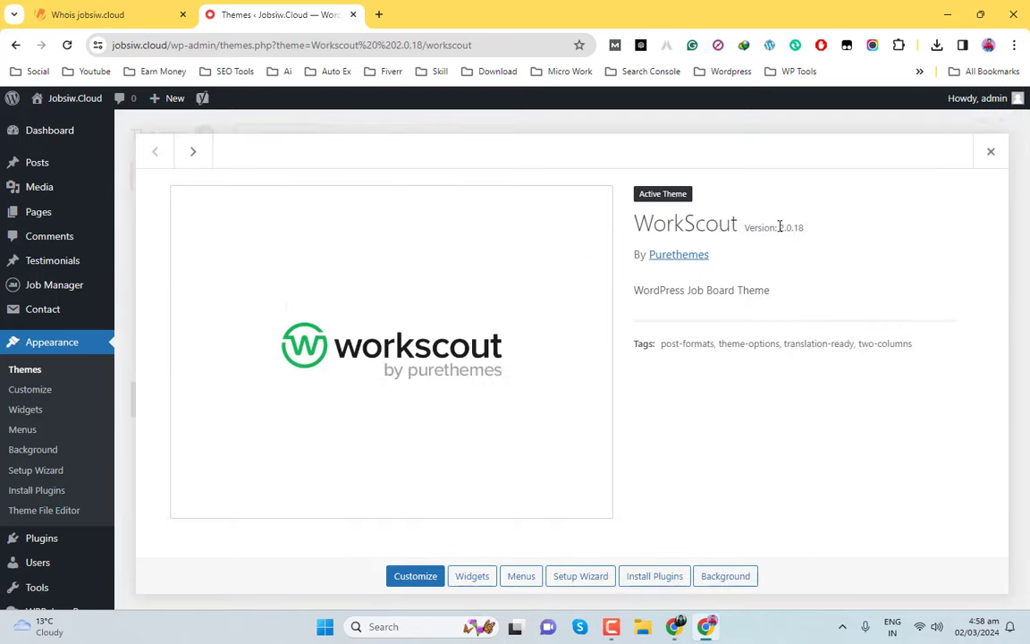
{"action": "left_click_drag", "start_coordinate": [780, 227], "coordinate": [805, 230]}
{"action": "left_click", "coordinate": [825, 249]}
{"action": "left_click", "coordinate": [991, 151]}
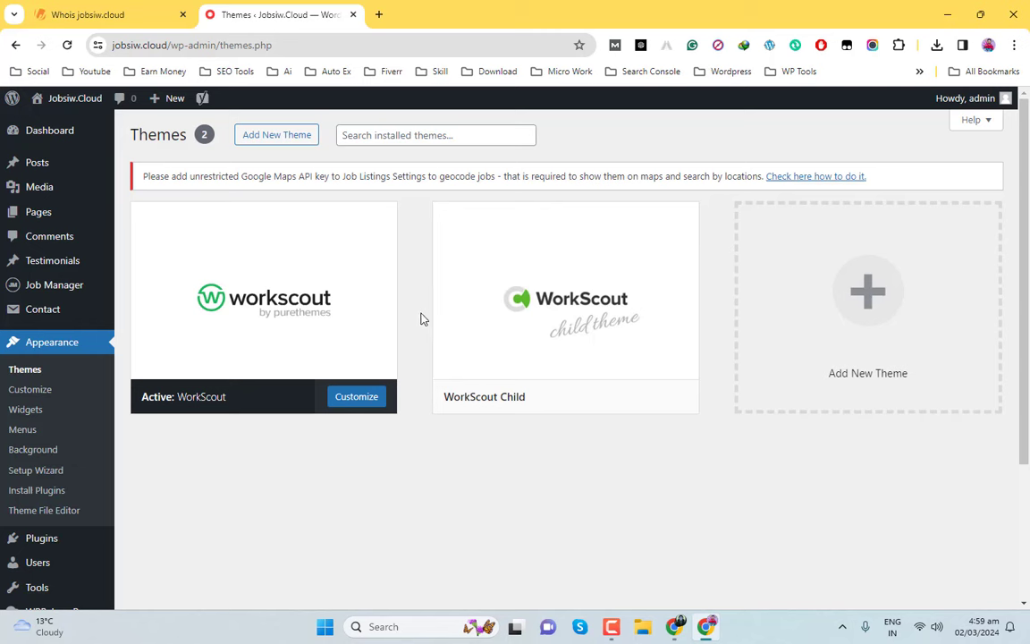
{"action": "left_click", "coordinate": [948, 14]}
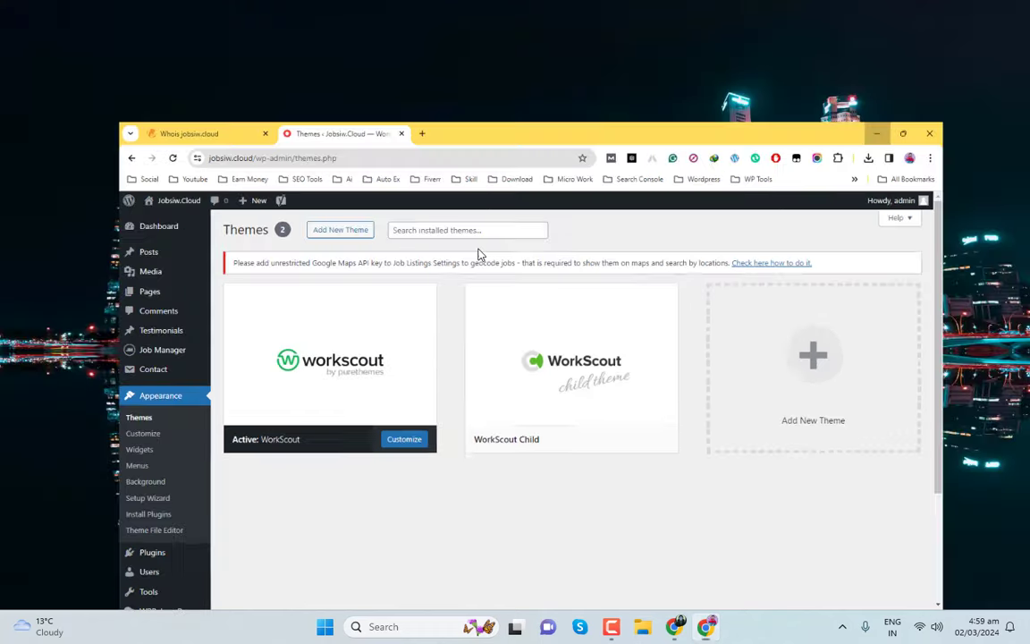
{"action": "left_click", "coordinate": [707, 628]}
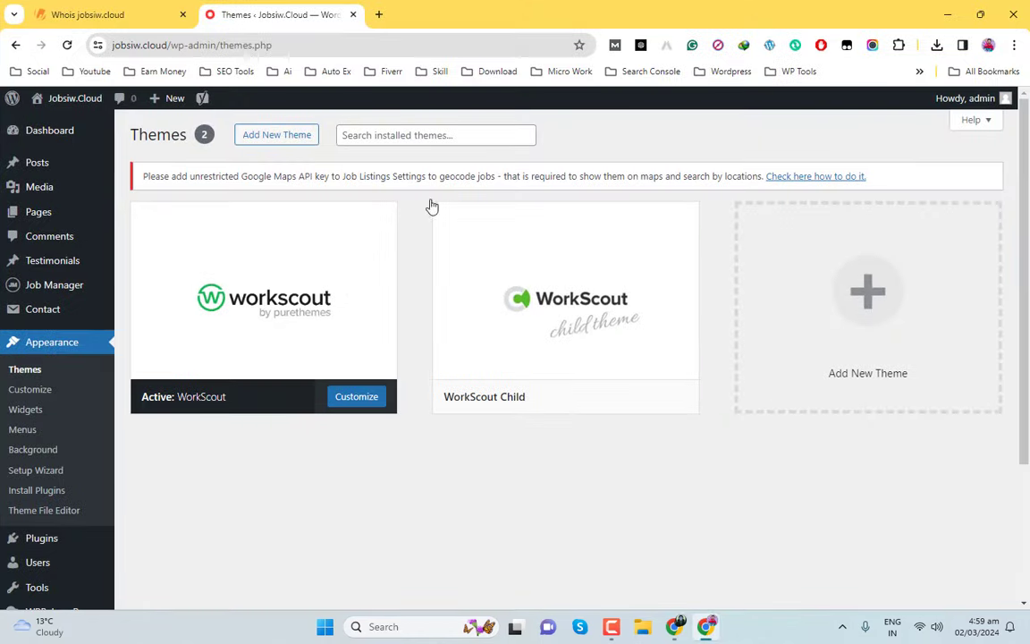
- Return to the Search Console window and review the Page indexing graph and the validation status of each non-indexing reason
{"action": "left_click", "coordinate": [677, 626]}
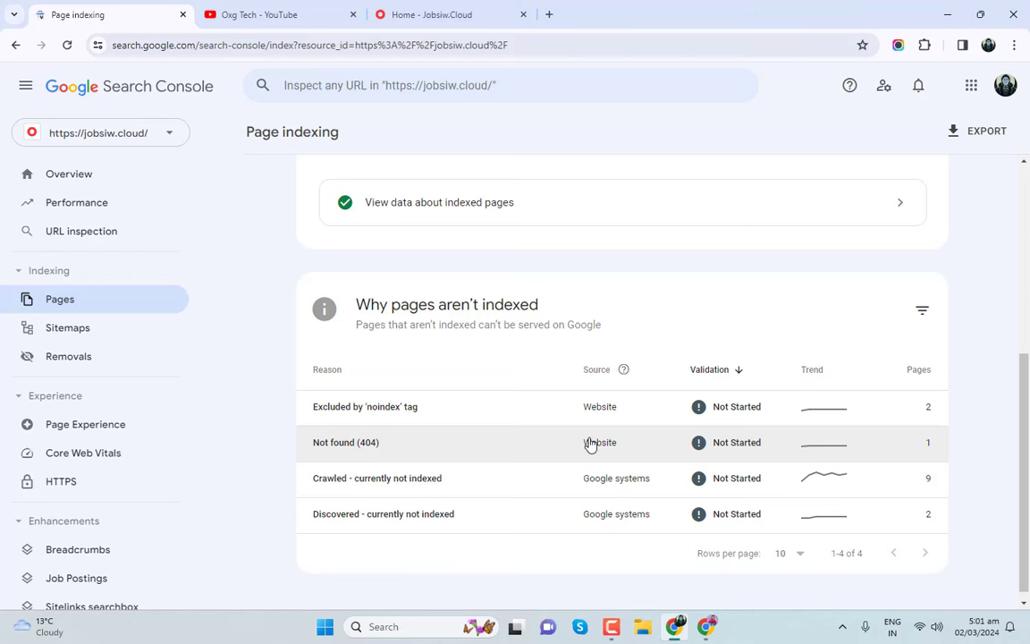
{"action": "scroll", "coordinate": [390, 354], "scroll_direction": "up", "scroll_amount": 4}
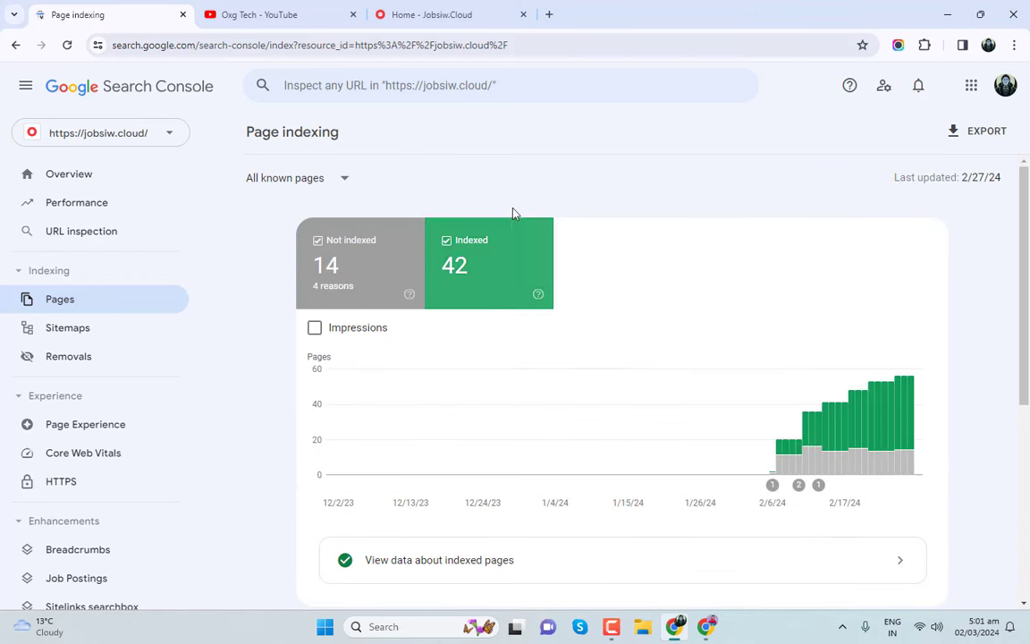
{"action": "scroll", "coordinate": [490, 340], "scroll_direction": "down", "scroll_amount": 2}
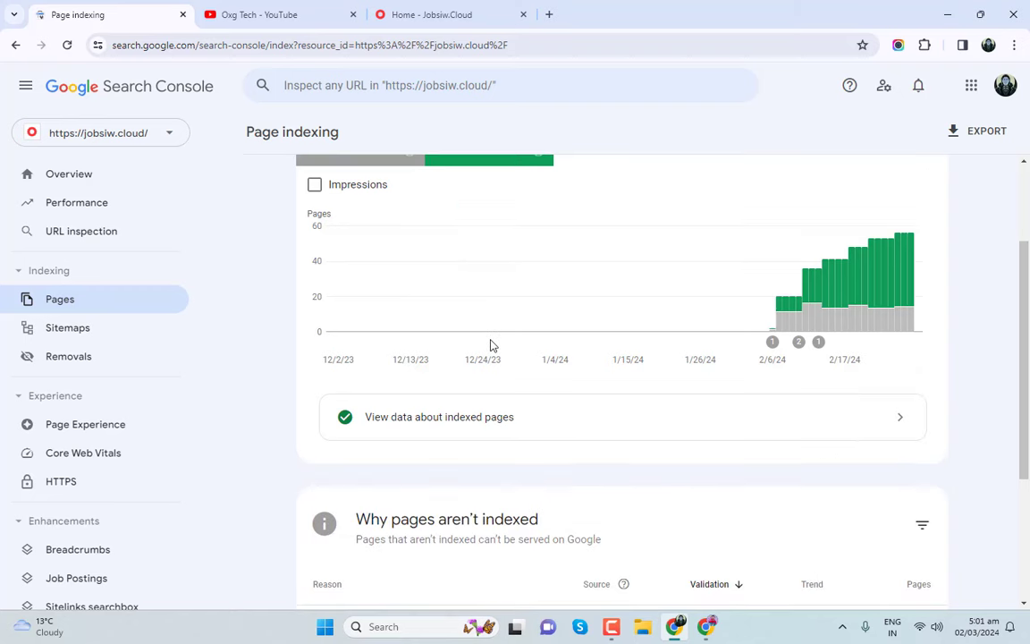
{"action": "scroll", "coordinate": [491, 344], "scroll_direction": "down", "scroll_amount": 3}
{"action": "scroll", "coordinate": [773, 474], "scroll_direction": "up", "scroll_amount": 1}
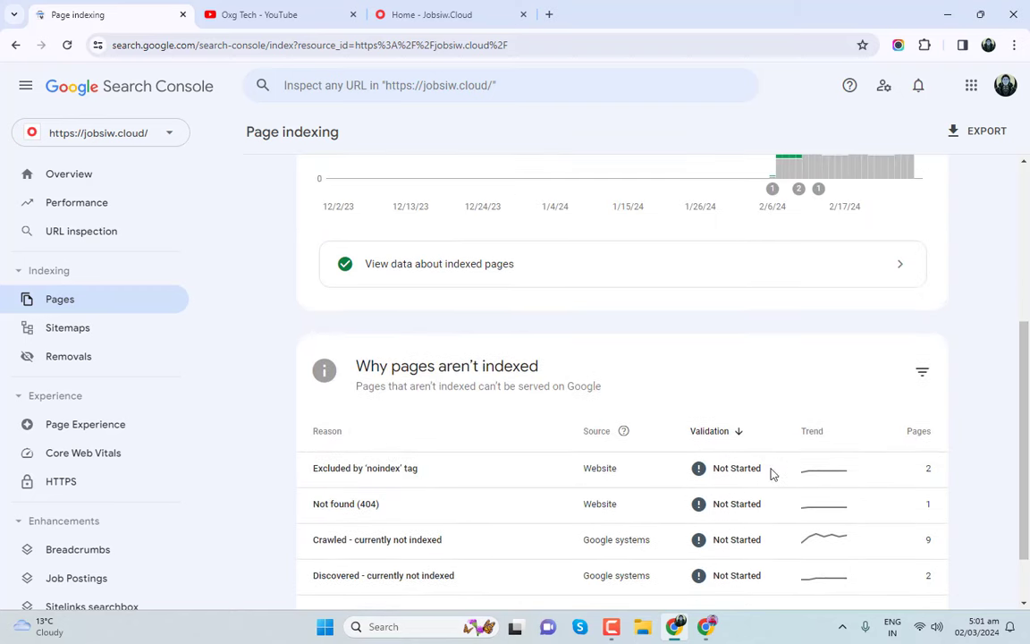
{"action": "scroll", "coordinate": [772, 474], "scroll_direction": "down", "scroll_amount": 1}
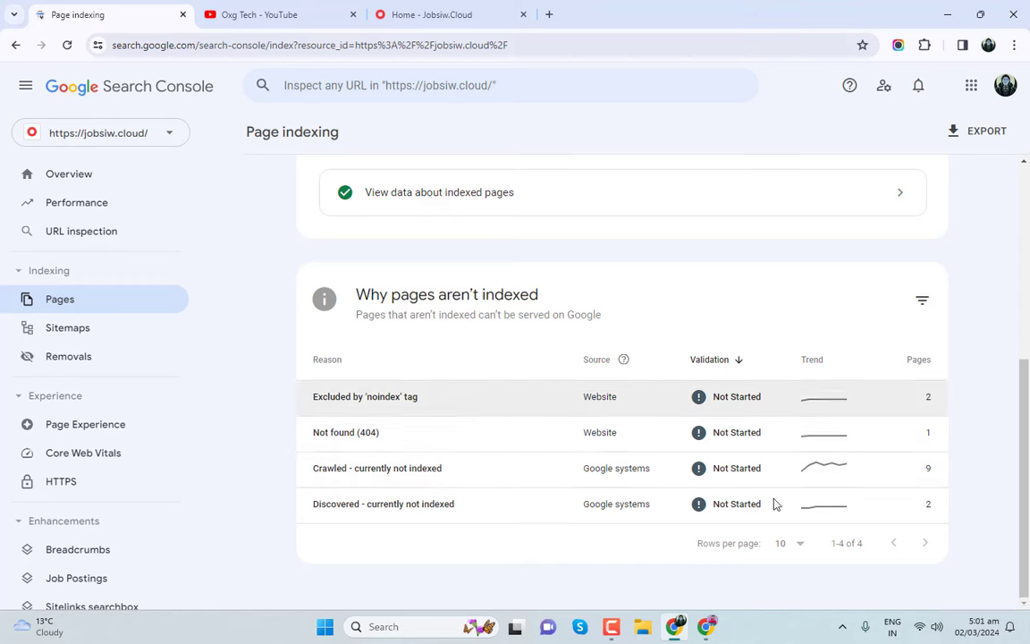
- Open the Not found (404) issue and copy the URL of its affected example page
{"action": "left_click", "coordinate": [356, 442]}
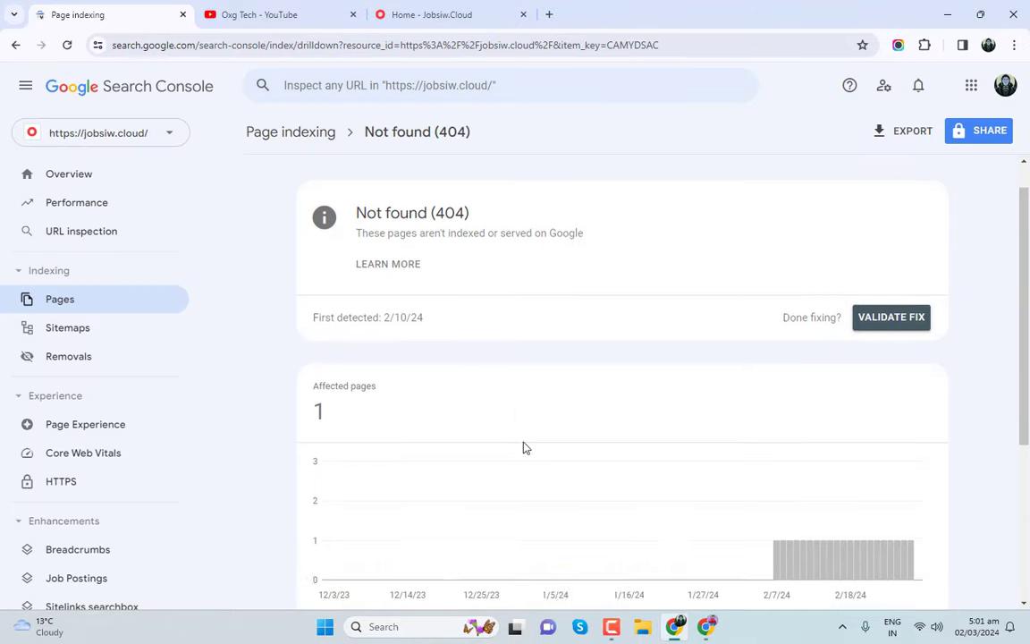
{"action": "scroll", "coordinate": [608, 447], "scroll_direction": "down", "scroll_amount": 3}
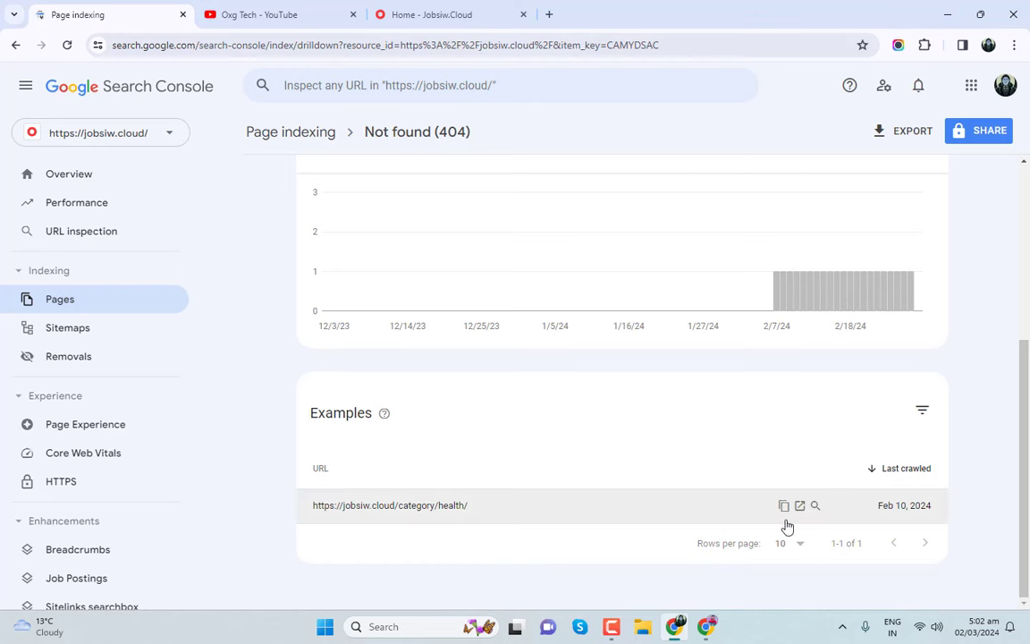
{"action": "left_click", "coordinate": [785, 508]}
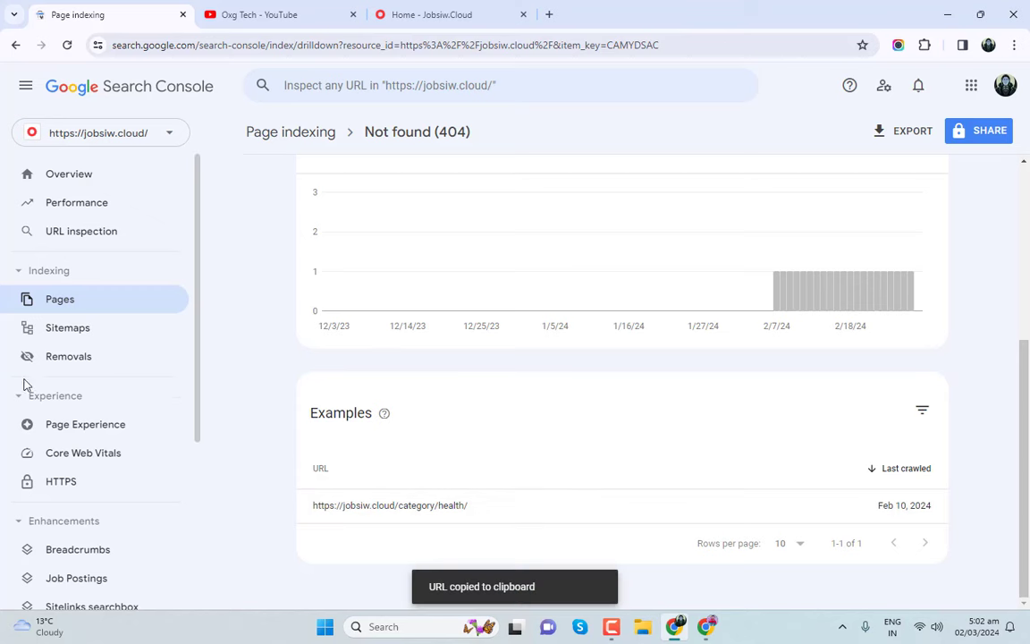
{"action": "right_click", "coordinate": [60, 367]}
{"action": "left_click", "coordinate": [119, 378]}
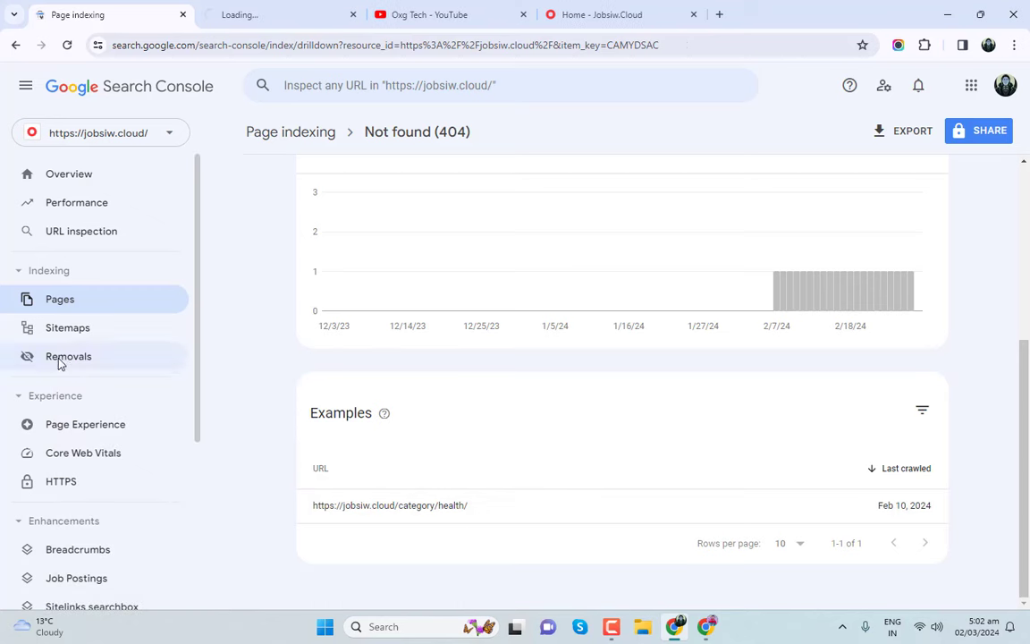
{"action": "left_click", "coordinate": [253, 10]}
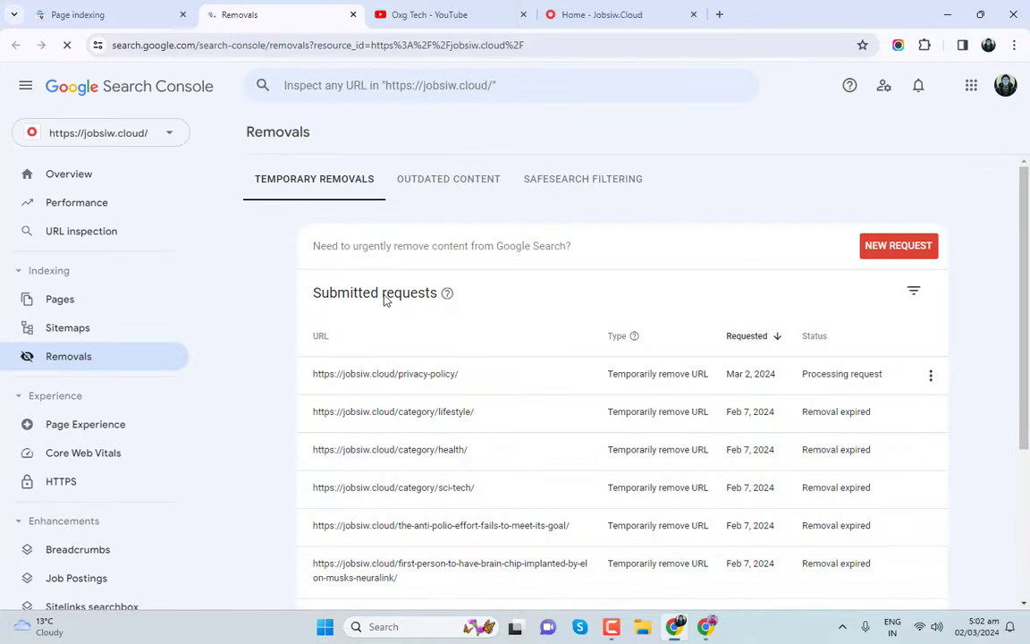
{"action": "left_click", "coordinate": [882, 247]}
{"action": "left_click", "coordinate": [527, 334]}
{"action": "key", "text": "ctrl+v"}
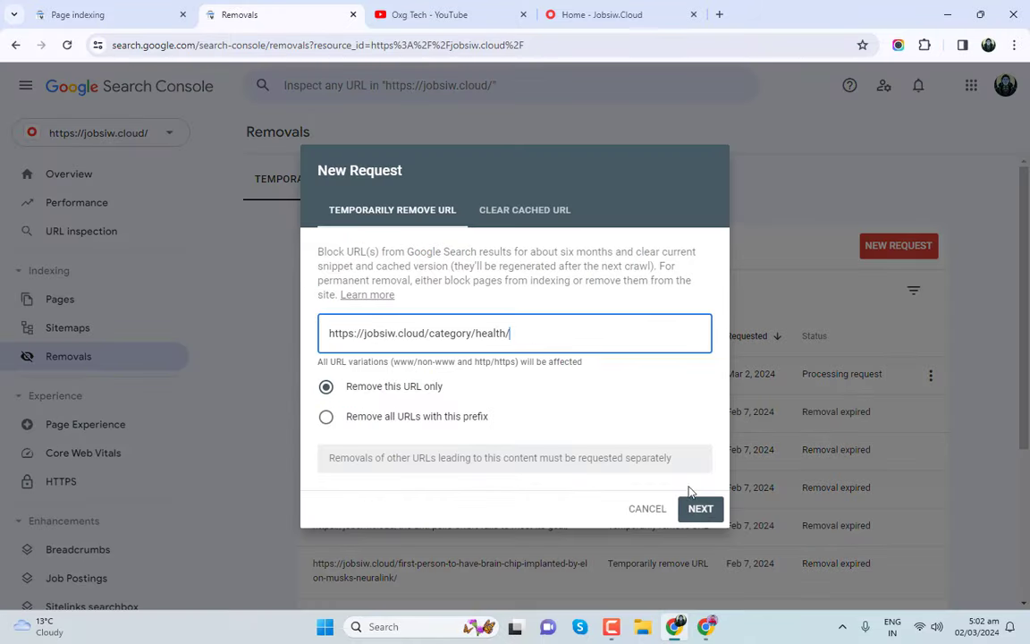
{"action": "left_click", "coordinate": [698, 507]}
{"action": "left_click", "coordinate": [666, 418]}
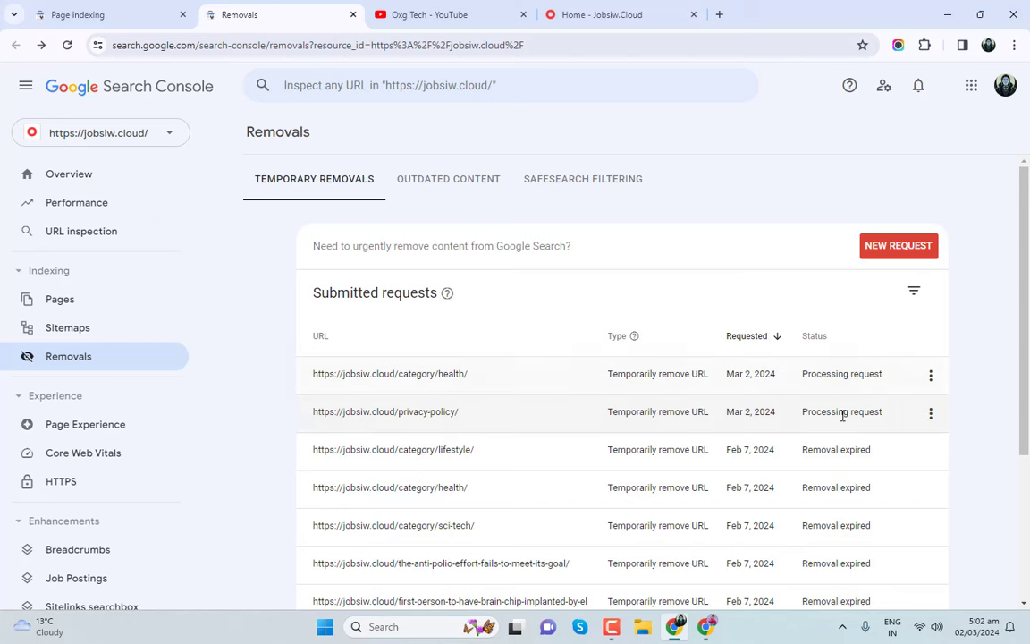
- Look over the Not found (404) report in its tab again, and return to the submitted removal requests
{"action": "left_click", "coordinate": [130, 15]}
{"action": "scroll", "coordinate": [731, 438], "scroll_direction": "up", "scroll_amount": 5}
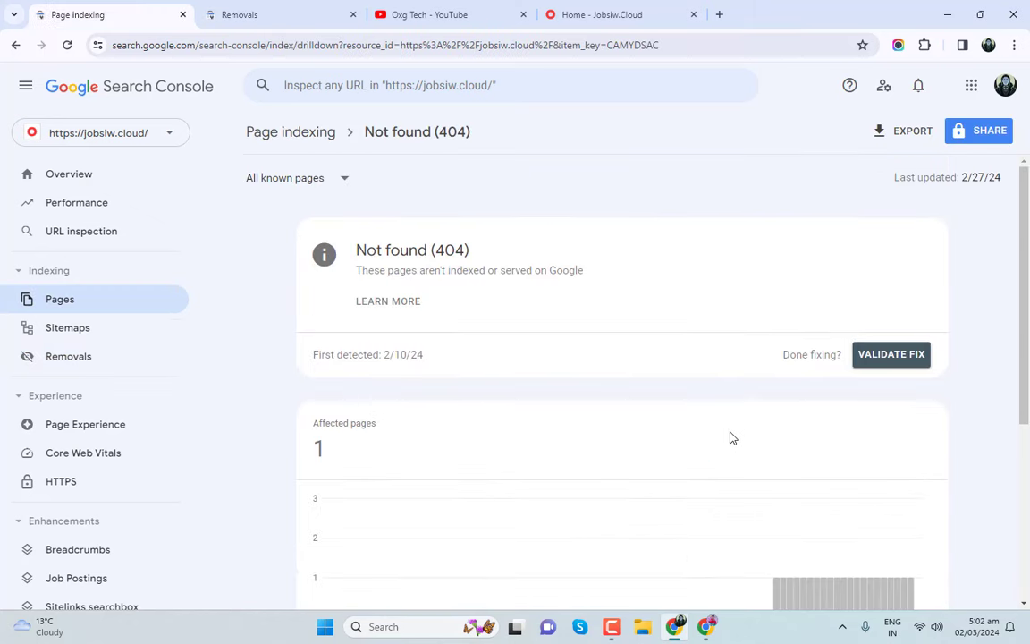
{"action": "left_click", "coordinate": [318, 11]}
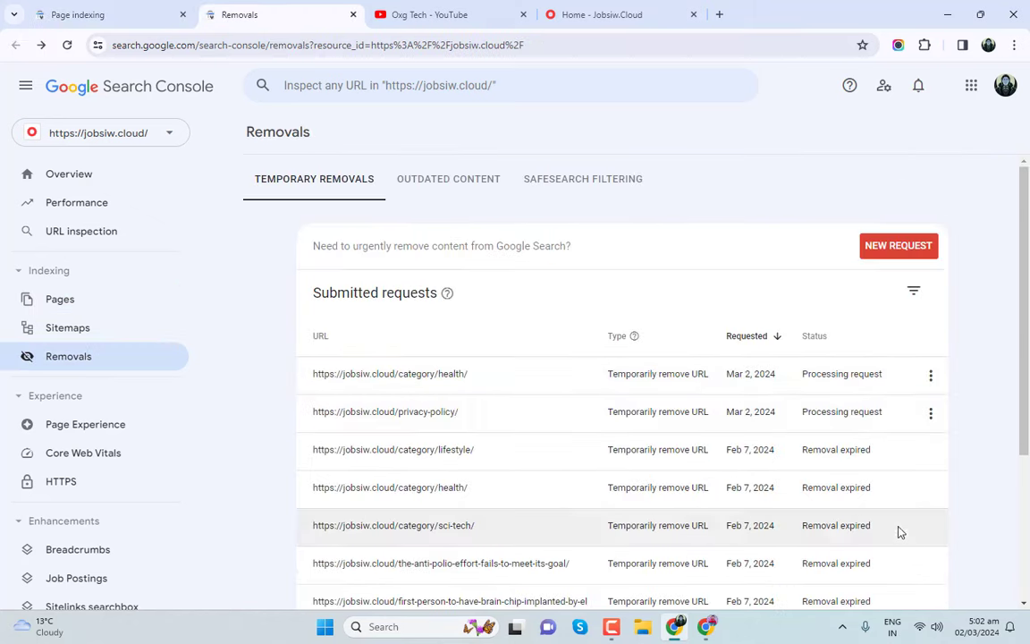
- Look through the submitted temporary removal requests and their statuses
{"action": "scroll", "coordinate": [810, 455], "scroll_direction": "down", "scroll_amount": 1}
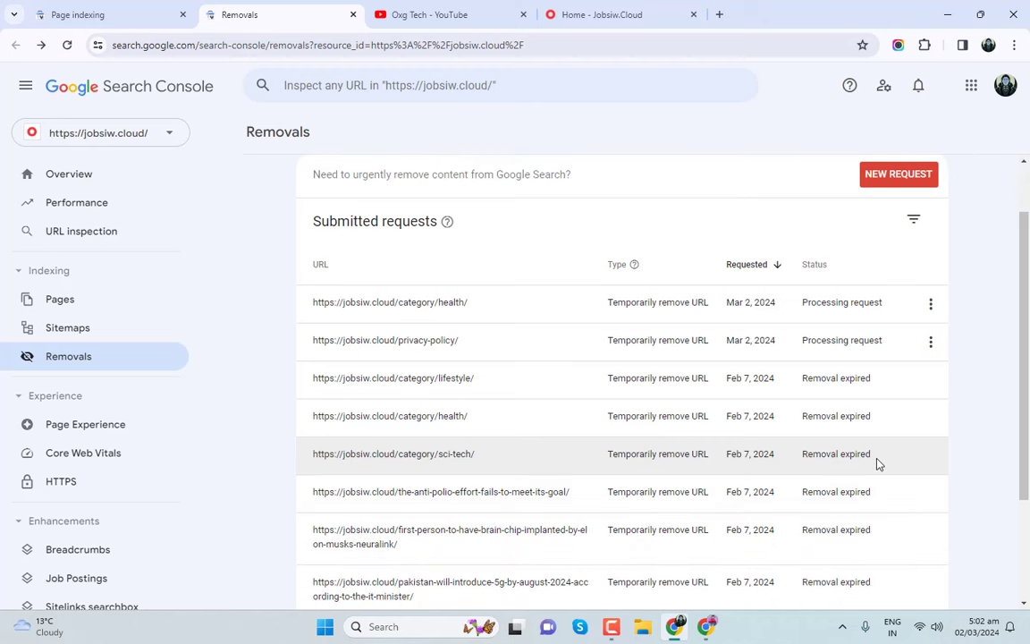
{"action": "scroll", "coordinate": [877, 464], "scroll_direction": "down", "scroll_amount": 2}
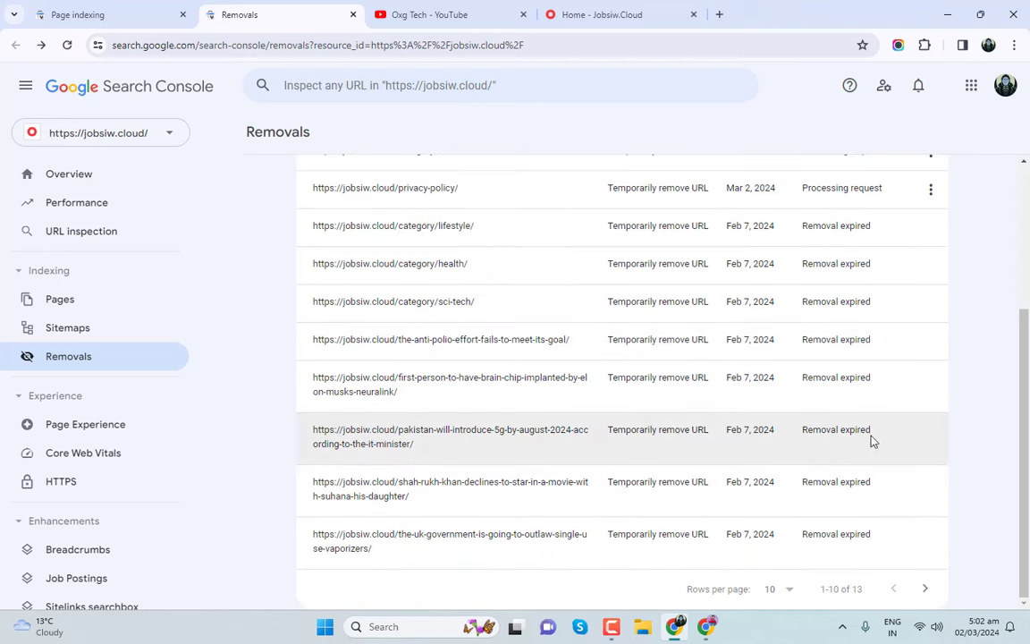
{"action": "scroll", "coordinate": [483, 388], "scroll_direction": "up", "scroll_amount": 3}
- Start fix validation for the Not found (404) issue and review its validation start date and affected example
{"action": "left_click", "coordinate": [99, 8]}
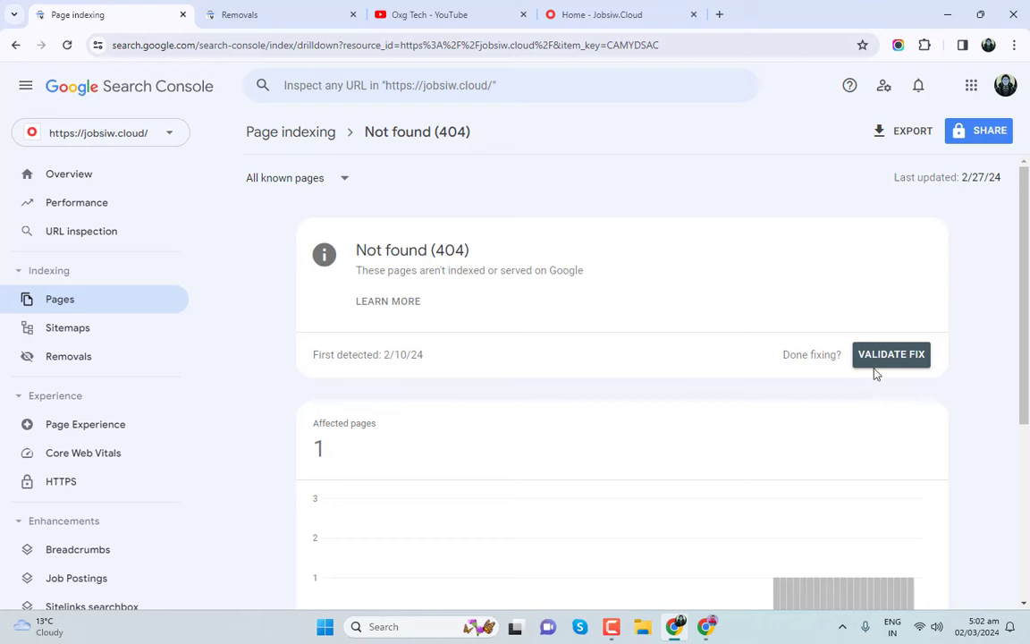
{"action": "left_click", "coordinate": [899, 359]}
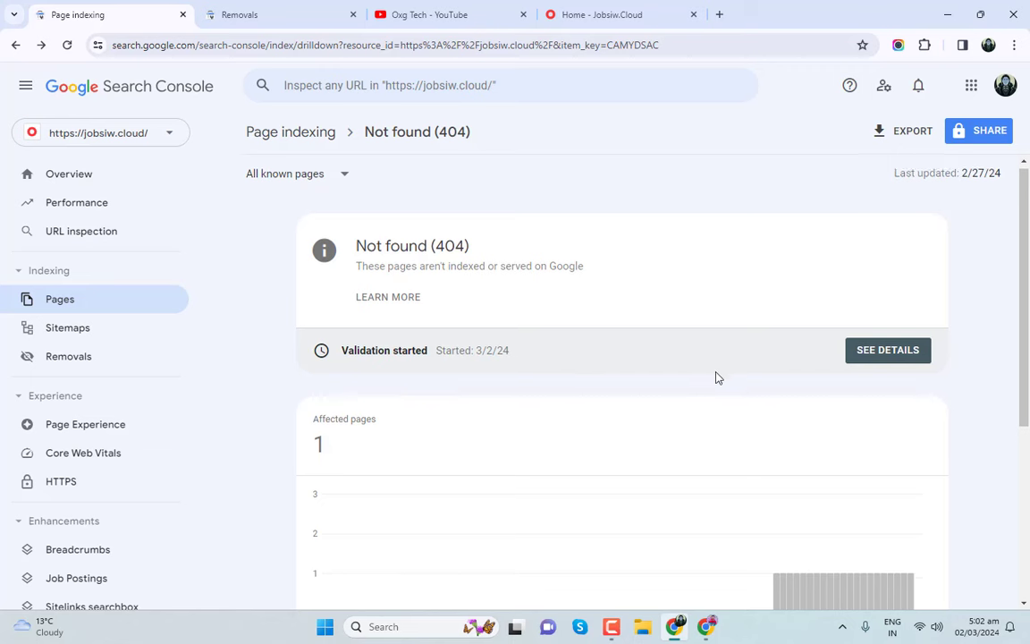
{"action": "scroll", "coordinate": [637, 342], "scroll_direction": "down", "scroll_amount": 3}
{"action": "scroll", "coordinate": [398, 336], "scroll_direction": "up", "scroll_amount": 2}
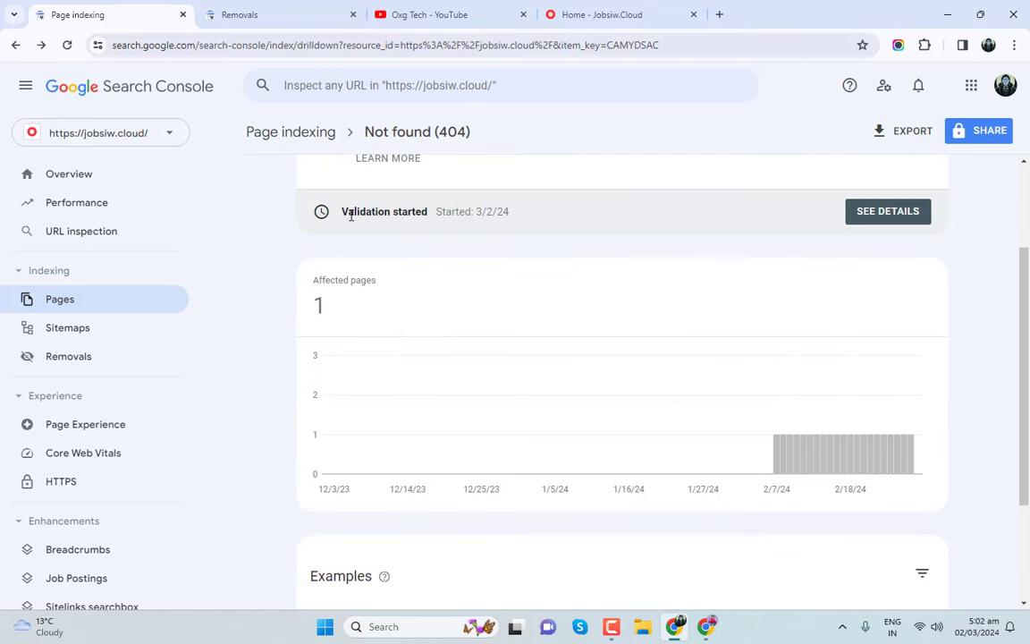
{"action": "left_click_drag", "start_coordinate": [474, 212], "coordinate": [527, 211]}
{"action": "left_click", "coordinate": [560, 253]}
{"action": "scroll", "coordinate": [723, 397], "scroll_direction": "down", "scroll_amount": 2}
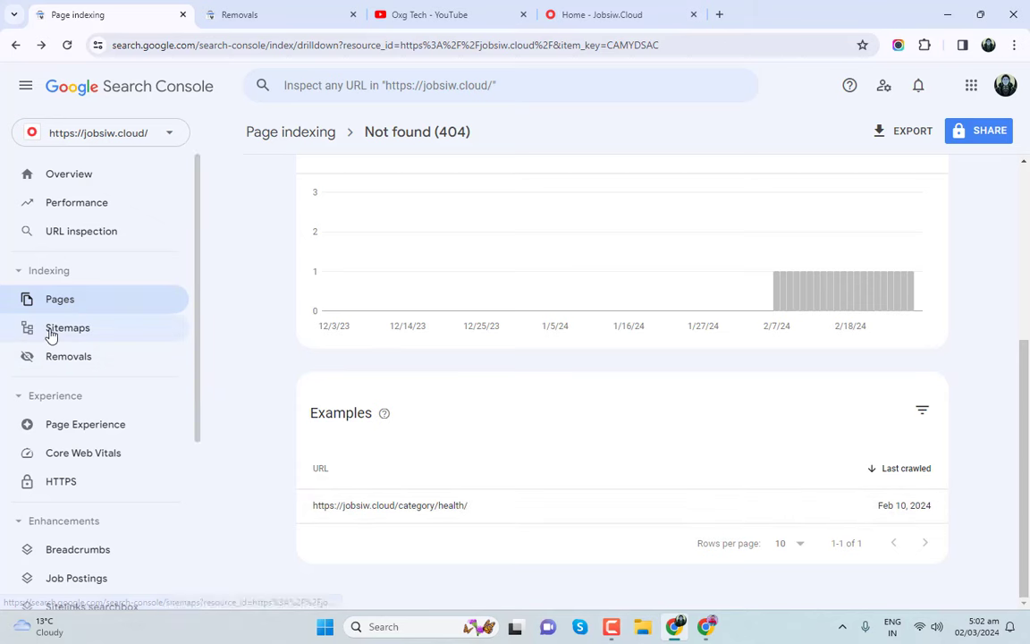
- Open the "Crawled - currently not indexed" reason from the Page indexing report and review its example URLs
{"action": "left_click", "coordinate": [78, 300]}
{"action": "scroll", "coordinate": [804, 474], "scroll_direction": "down", "scroll_amount": 4}
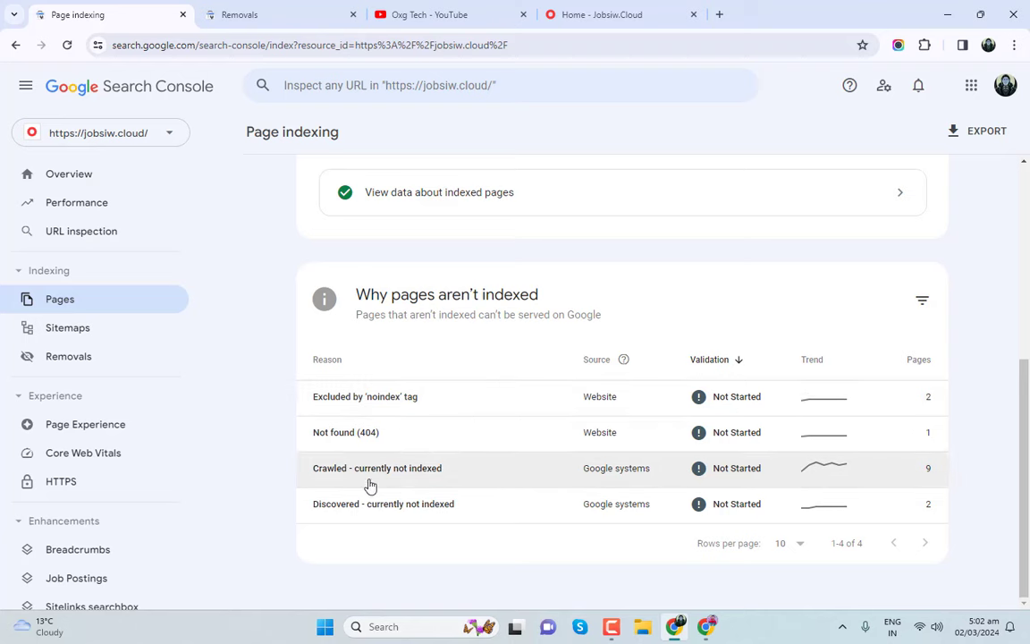
{"action": "left_click", "coordinate": [338, 478]}
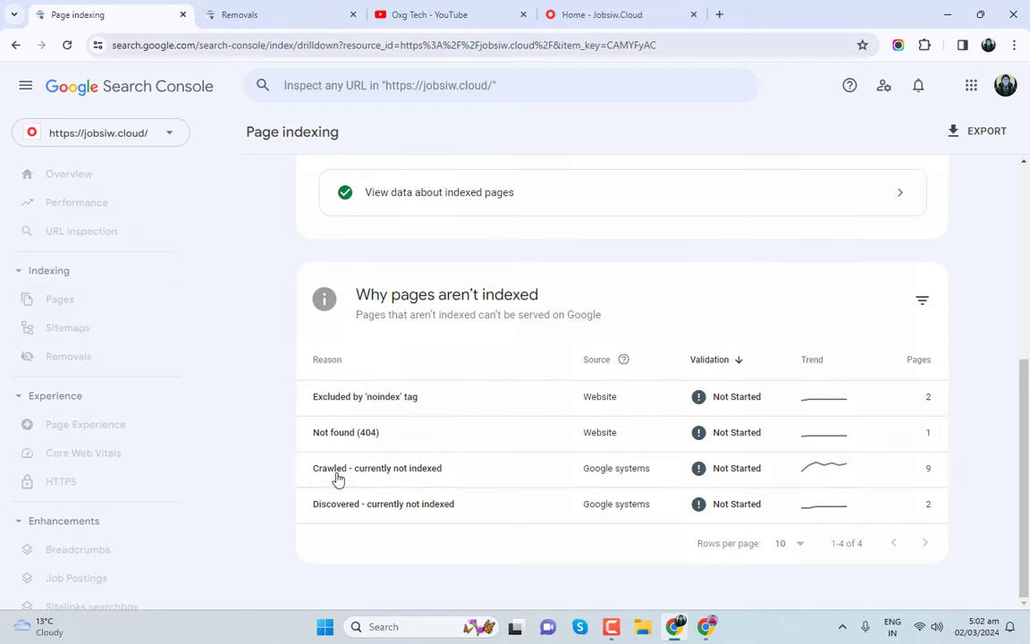
{"action": "scroll", "coordinate": [828, 427], "scroll_direction": "down", "scroll_amount": 7}
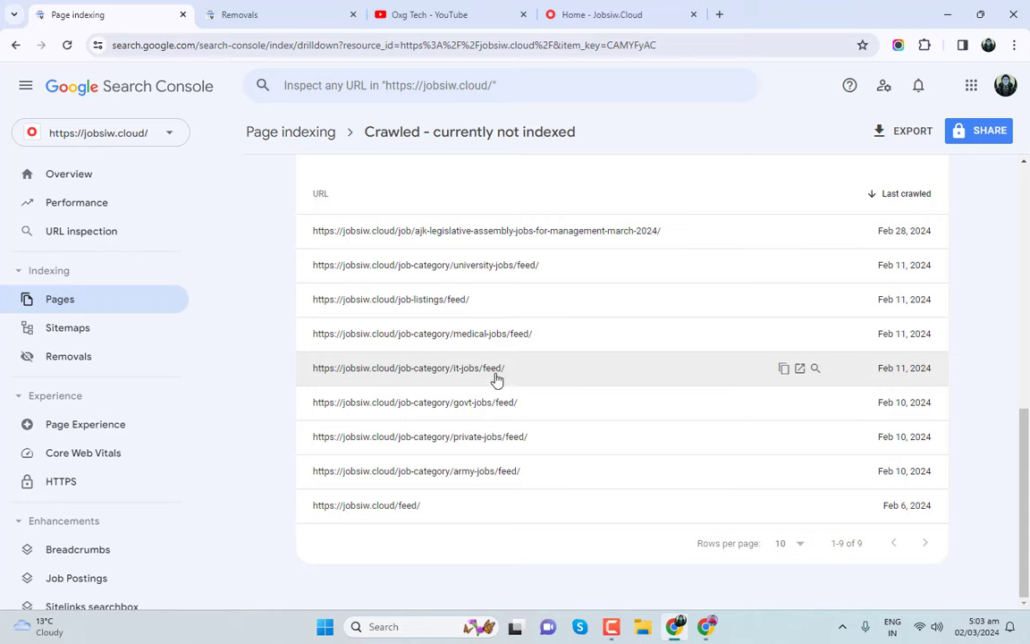
{"action": "left_click", "coordinate": [799, 368]}
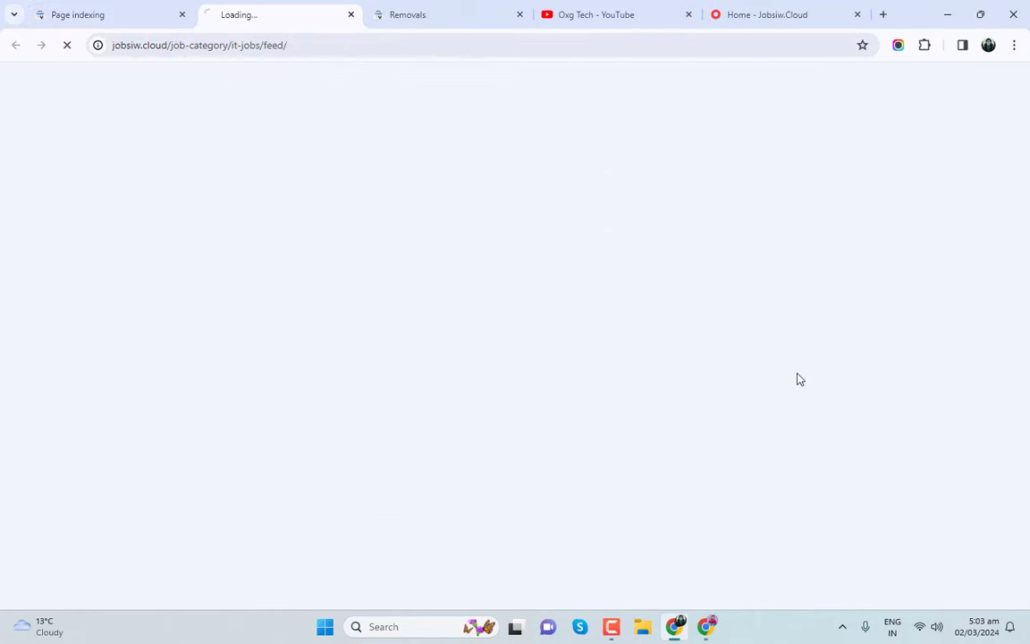
{"action": "scroll", "coordinate": [212, 205], "scroll_direction": "down", "scroll_amount": 12}
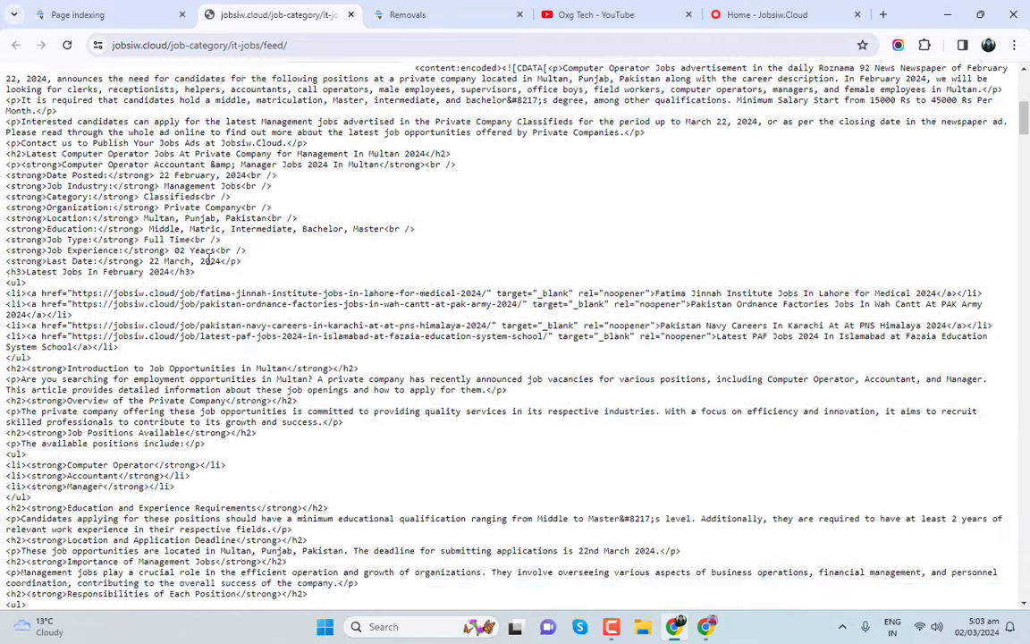
{"action": "scroll", "coordinate": [234, 275], "scroll_direction": "down", "scroll_amount": 10}
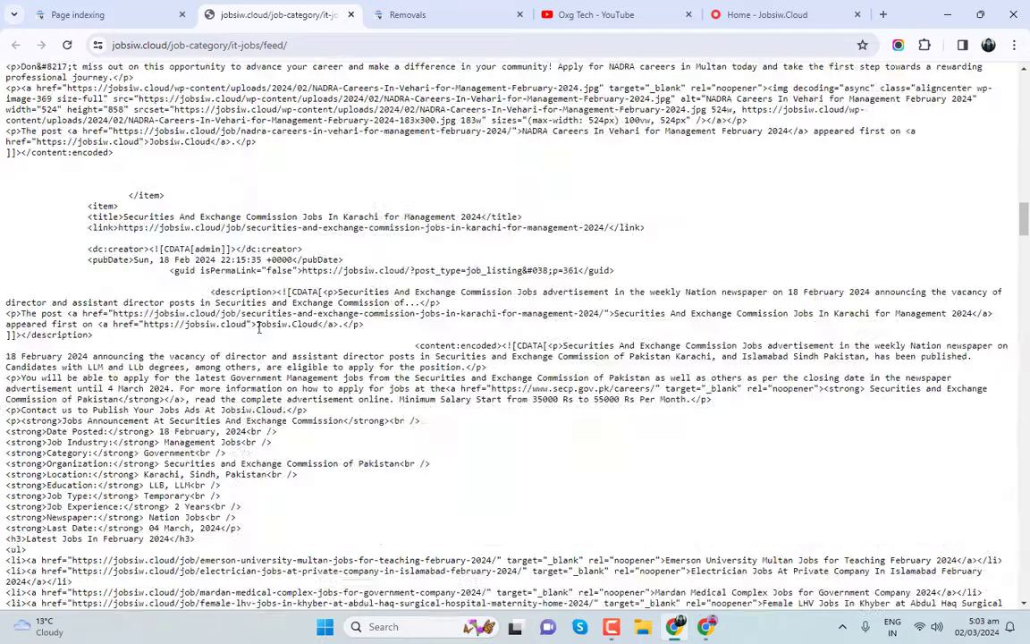
{"action": "scroll", "coordinate": [262, 326], "scroll_direction": "up", "scroll_amount": 7}
{"action": "scroll", "coordinate": [261, 326], "scroll_direction": "up", "scroll_amount": 10}
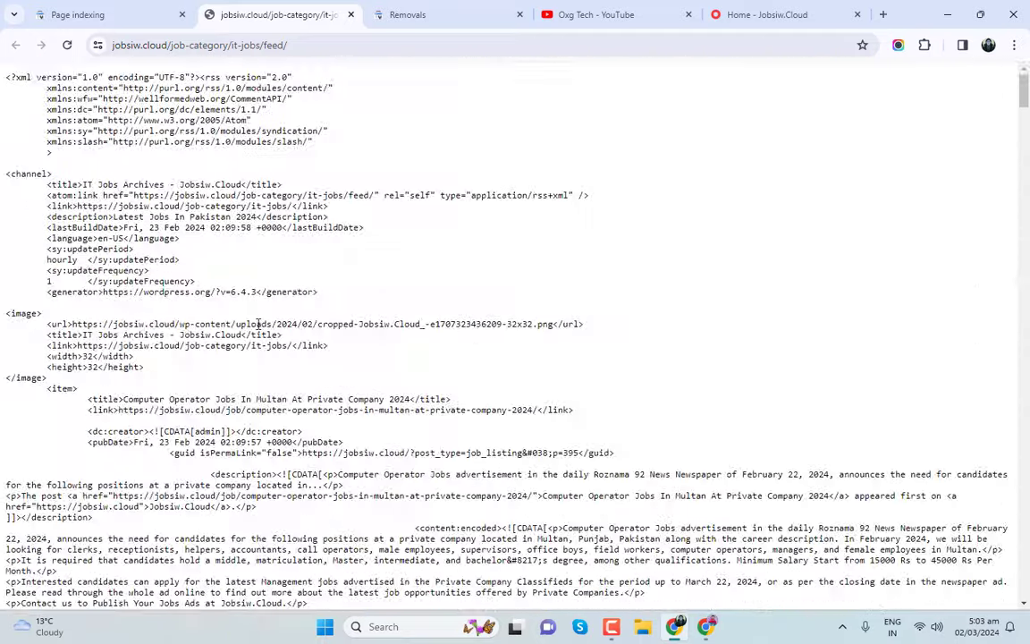
{"action": "scroll", "coordinate": [268, 339], "scroll_direction": "down", "scroll_amount": 15}
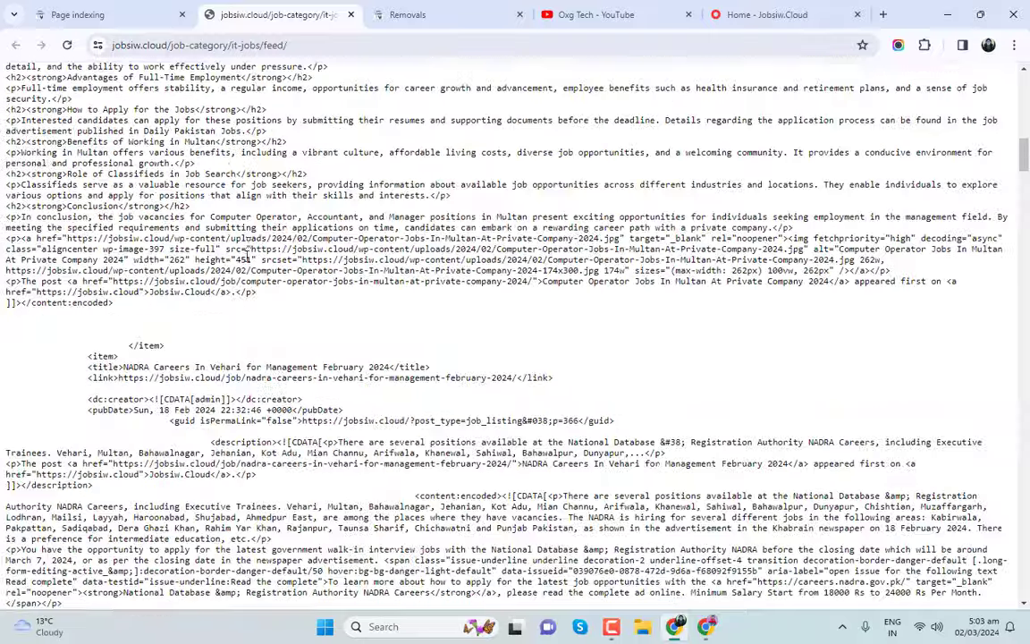
{"action": "scroll", "coordinate": [282, 231], "scroll_direction": "down", "scroll_amount": 5}
{"action": "key", "text": "ctrl+w"}
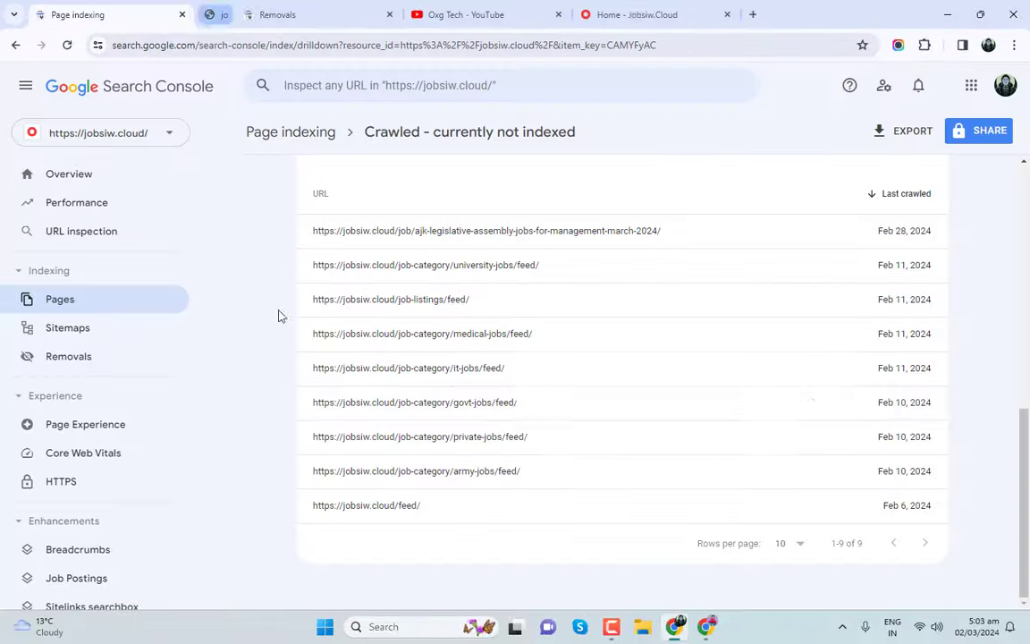
- View the Search Console Overview for jobsiw.cloud, and look at the open Removals page and Oxg Tech YouTube channel
{"action": "scroll", "coordinate": [278, 476], "scroll_direction": "up", "scroll_amount": 10}
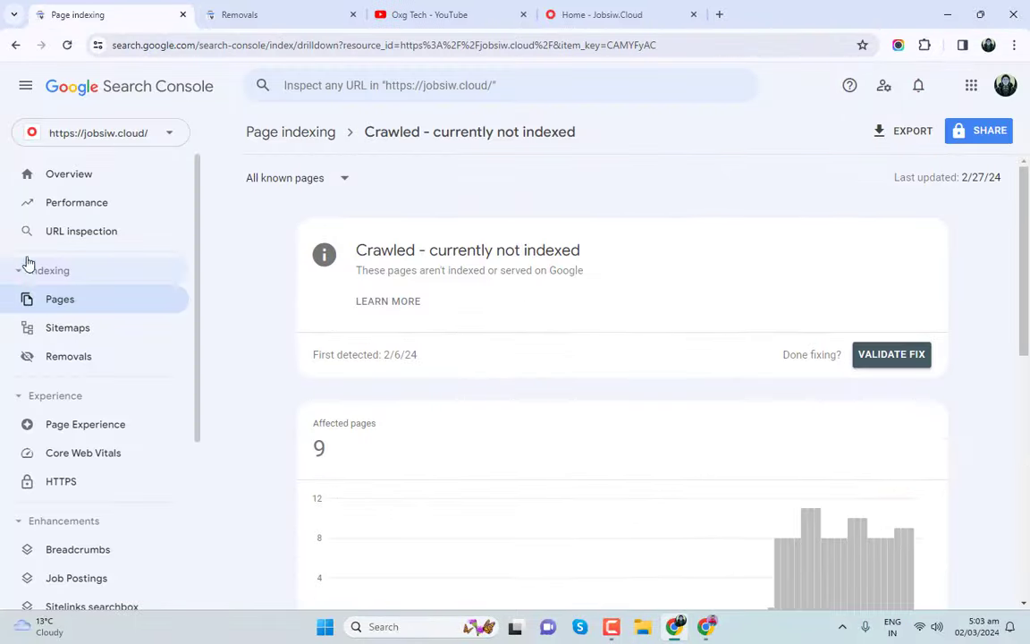
{"action": "left_click", "coordinate": [30, 183]}
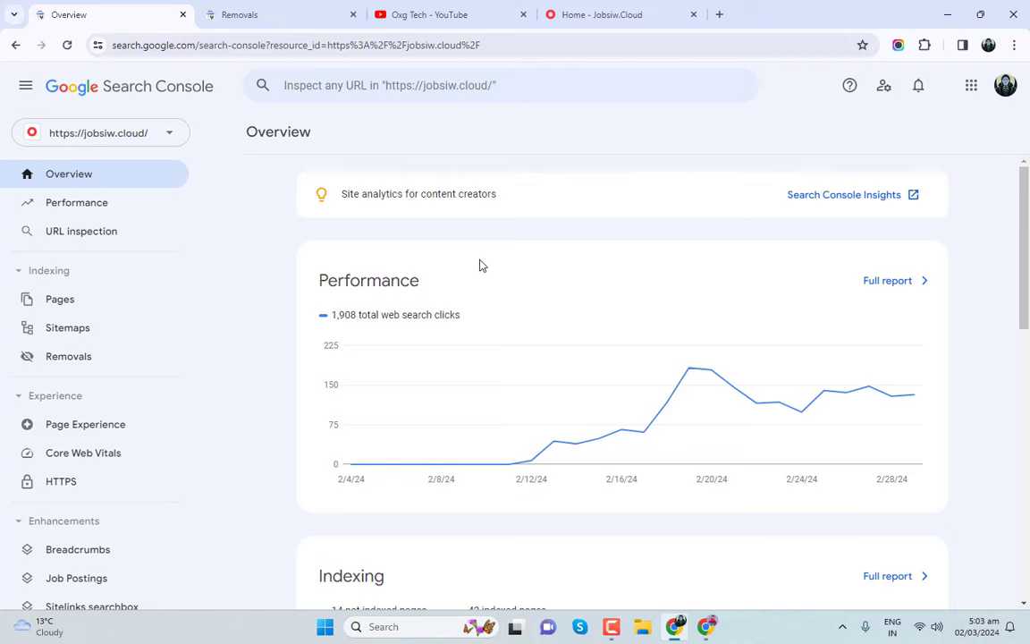
{"action": "left_click", "coordinate": [295, 11]}
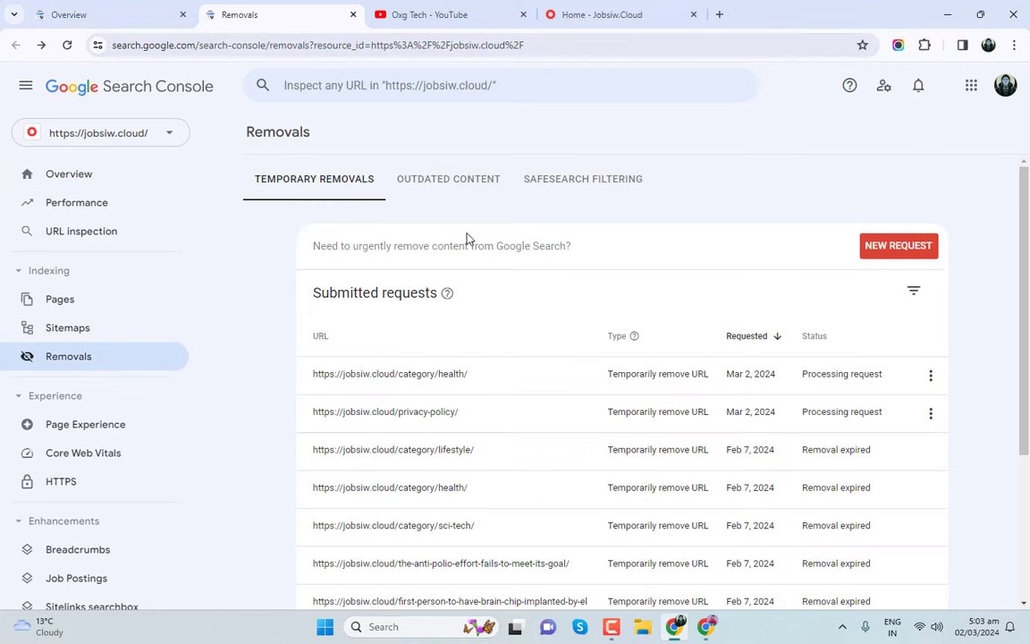
{"action": "left_click", "coordinate": [443, 9]}
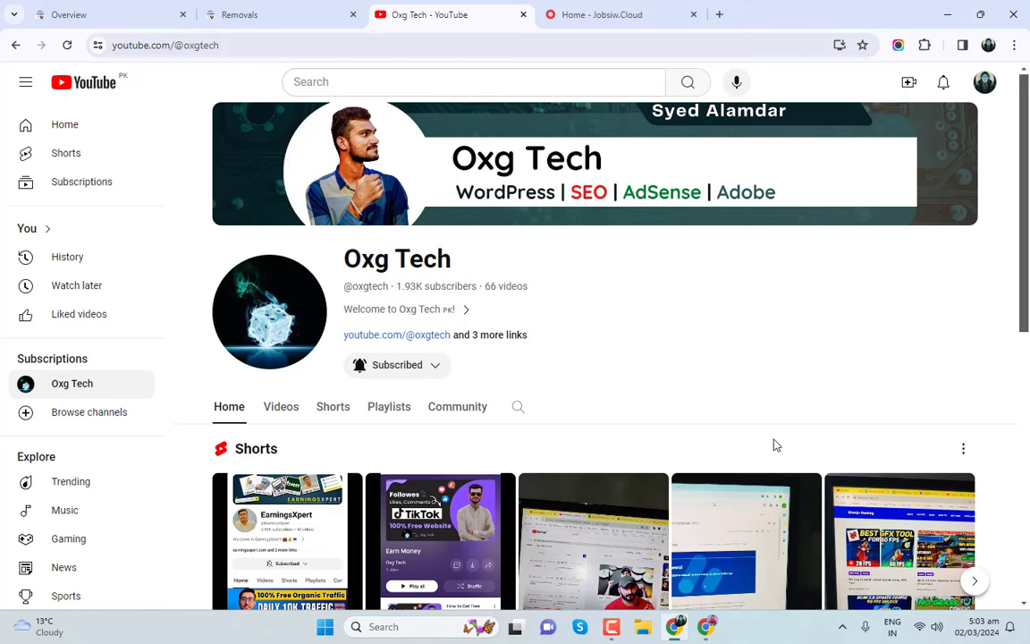
- Go to the open jobsiw.cloud homepage and look through its Recent Jobs listings and hero search section
{"action": "key", "text": "ctrl+Tab"}
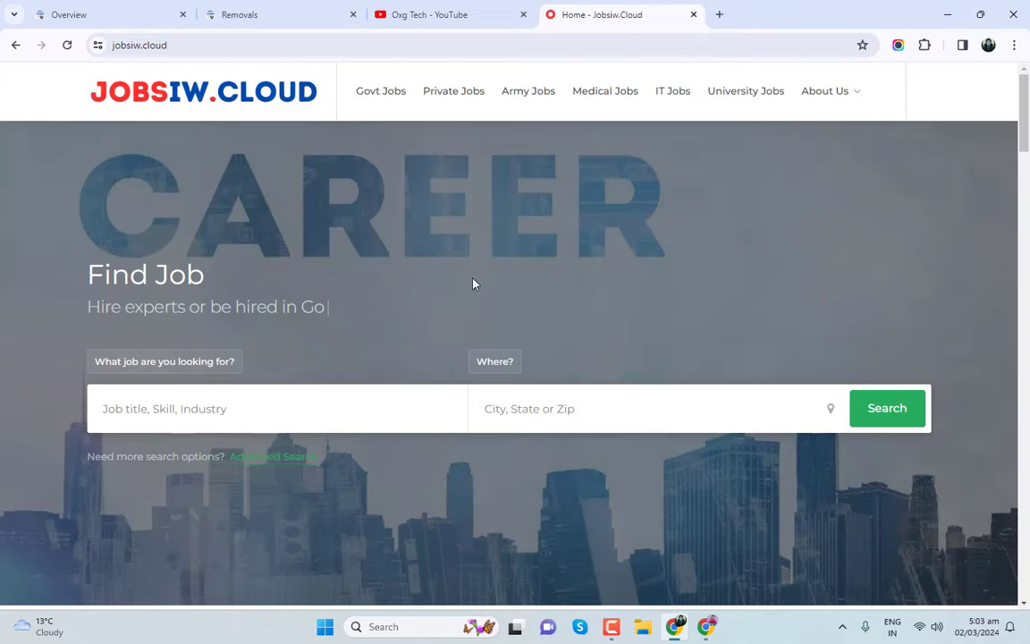
{"action": "scroll", "coordinate": [425, 360], "scroll_direction": "down", "scroll_amount": 2}
{"action": "scroll", "coordinate": [425, 360], "scroll_direction": "down", "scroll_amount": 7}
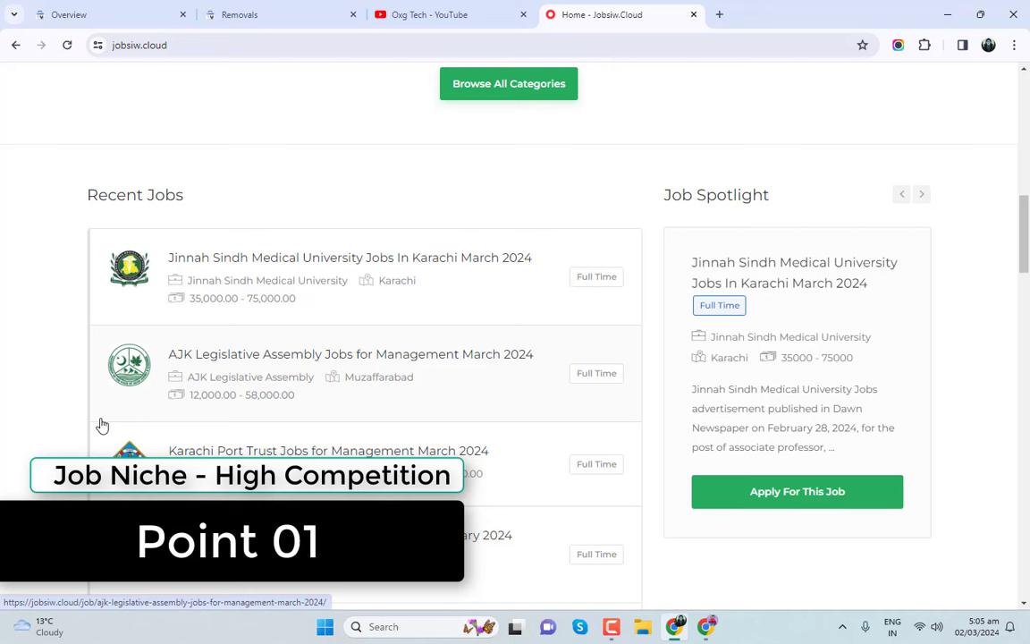
{"action": "scroll", "coordinate": [100, 429], "scroll_direction": "down", "scroll_amount": 2}
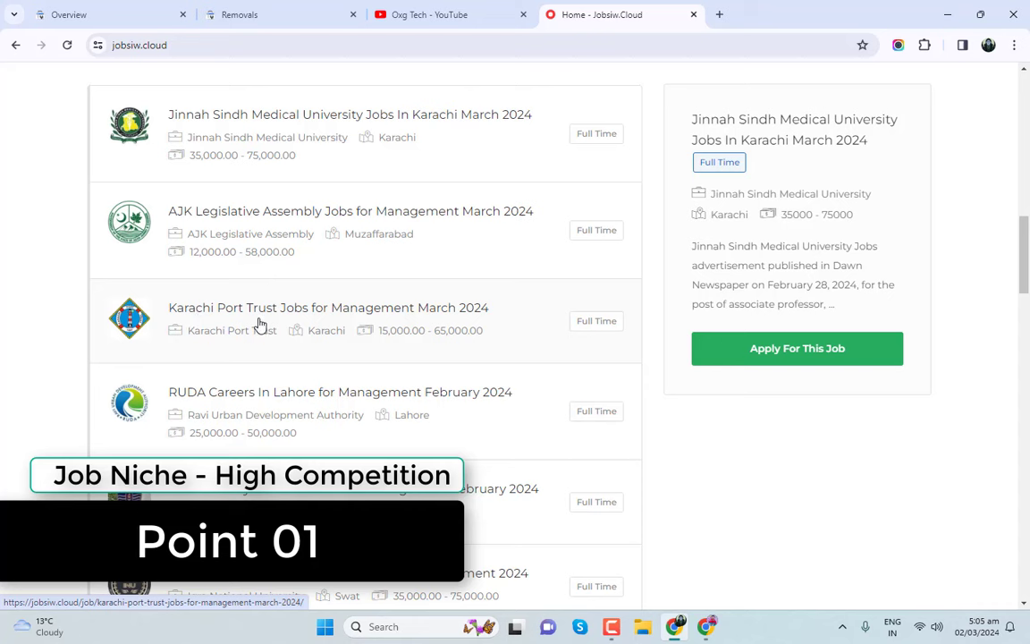
{"action": "scroll", "coordinate": [61, 412], "scroll_direction": "down", "scroll_amount": 3}
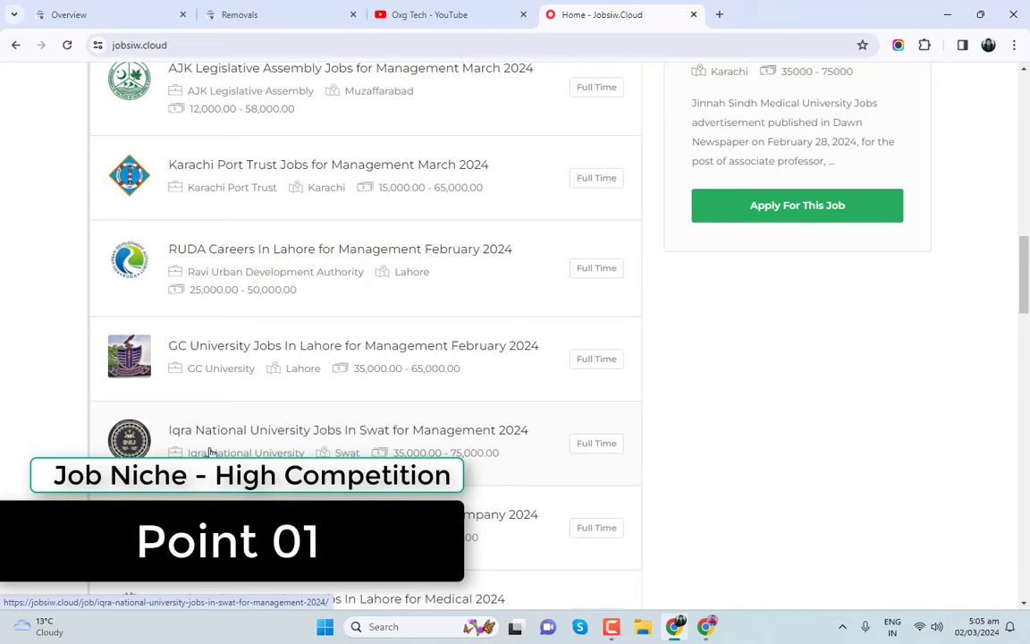
{"action": "scroll", "coordinate": [161, 441], "scroll_direction": "down", "scroll_amount": 3}
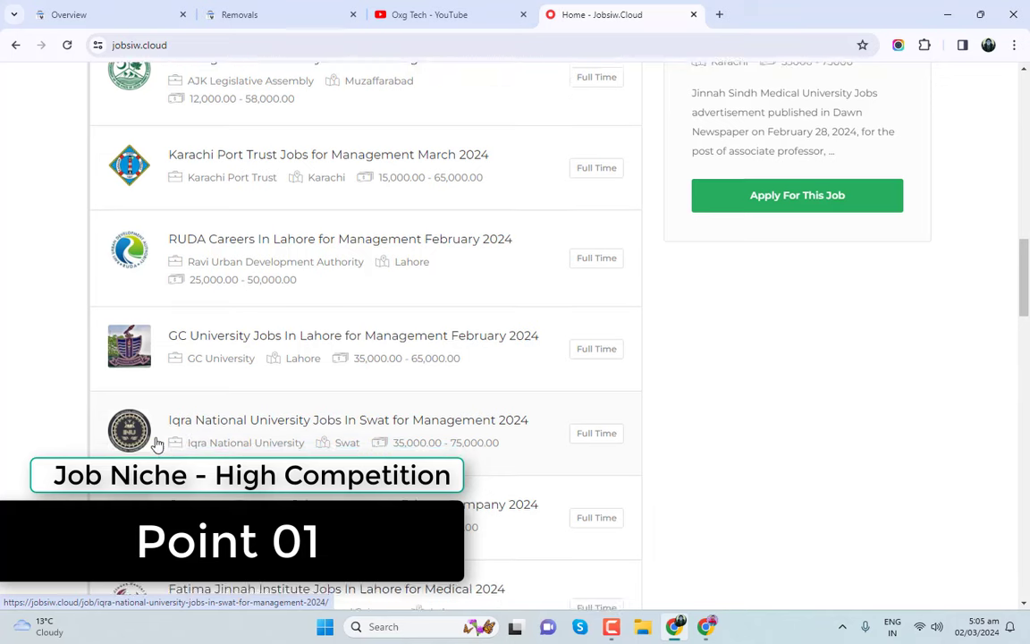
{"action": "scroll", "coordinate": [136, 438], "scroll_direction": "up", "scroll_amount": 4}
{"action": "scroll", "coordinate": [137, 438], "scroll_direction": "up", "scroll_amount": 20}
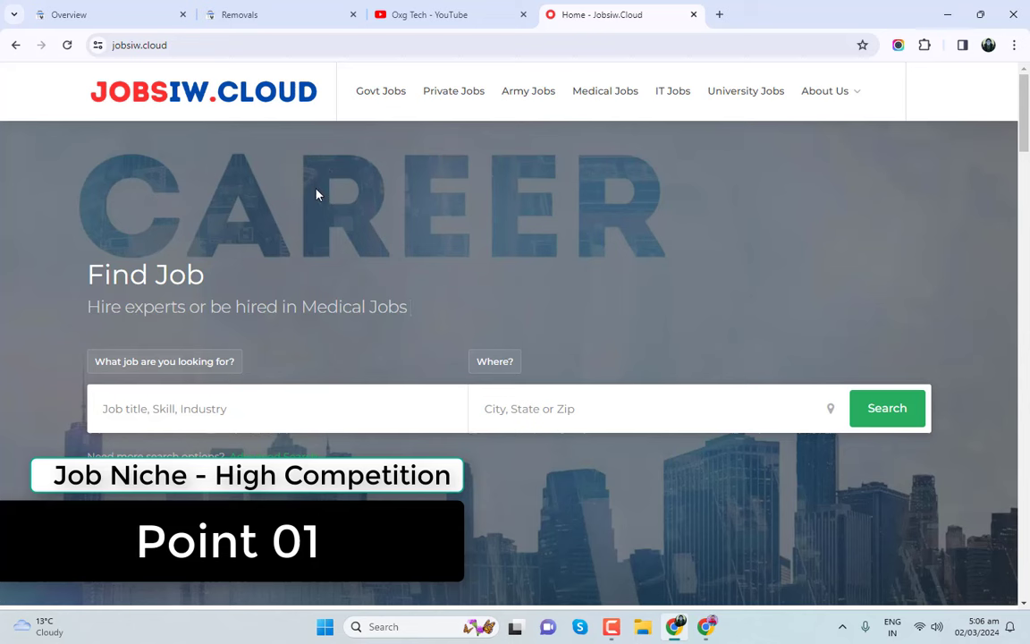
{"action": "scroll", "coordinate": [315, 194], "scroll_direction": "down", "scroll_amount": 1}
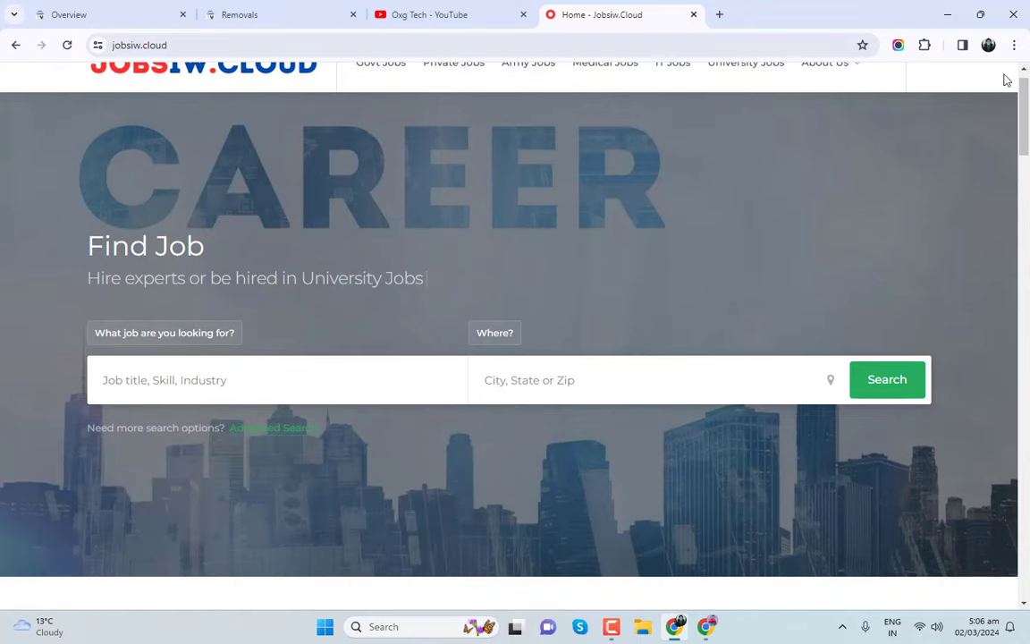
- Switch to the browser profile labelled AdSense and open the Google AdSense onboarding home page
{"action": "left_click", "coordinate": [988, 44]}
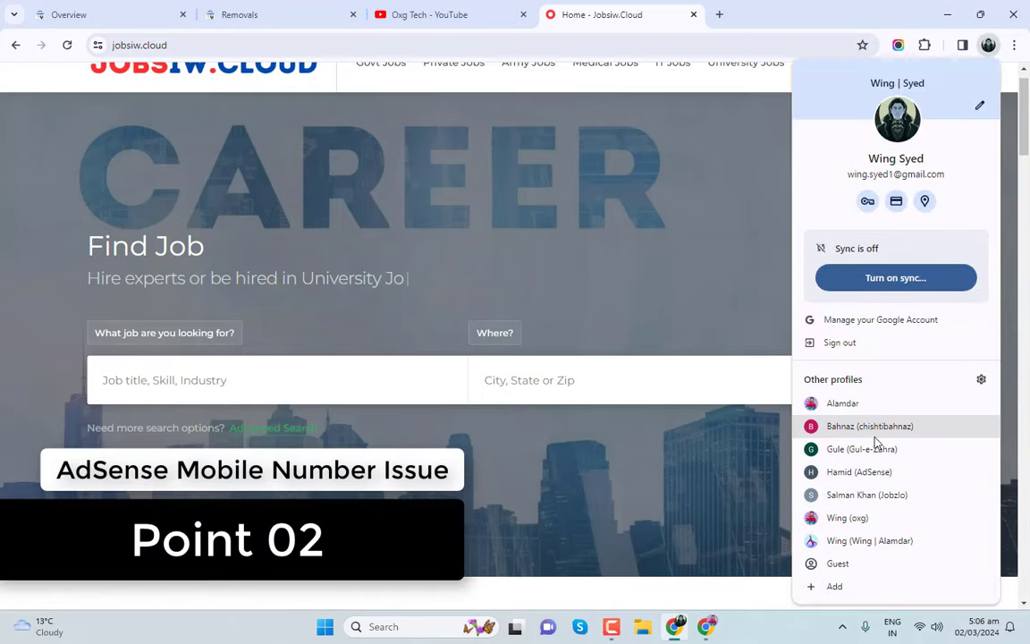
{"action": "left_click", "coordinate": [859, 471]}
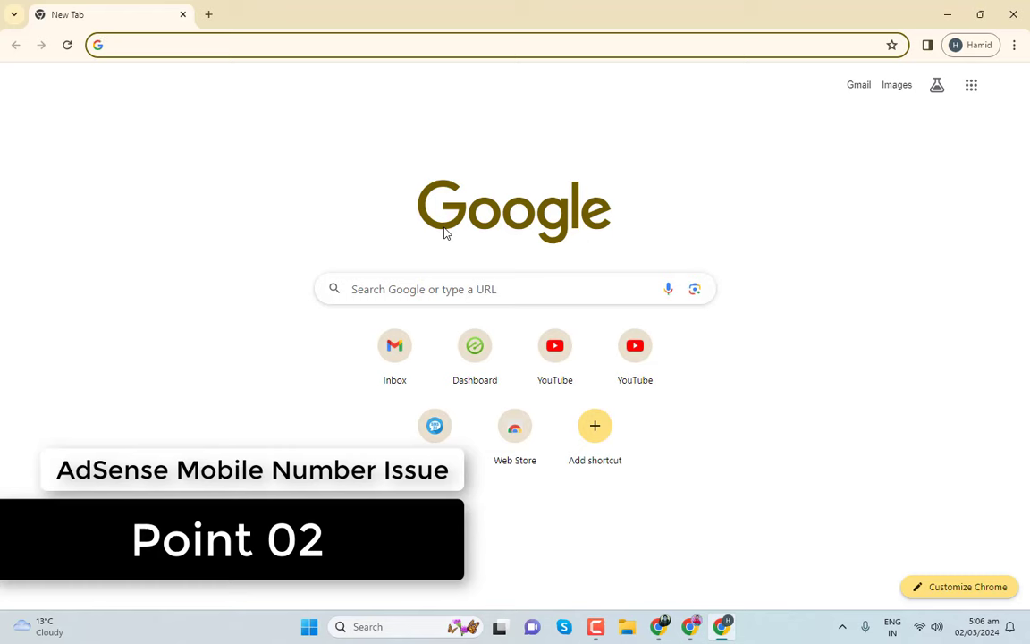
{"action": "type", "text": "ads"}
{"action": "key", "text": "Down"}
{"action": "key", "text": "Down"}
{"action": "key", "text": "Down"}
{"action": "key", "text": "Down"}
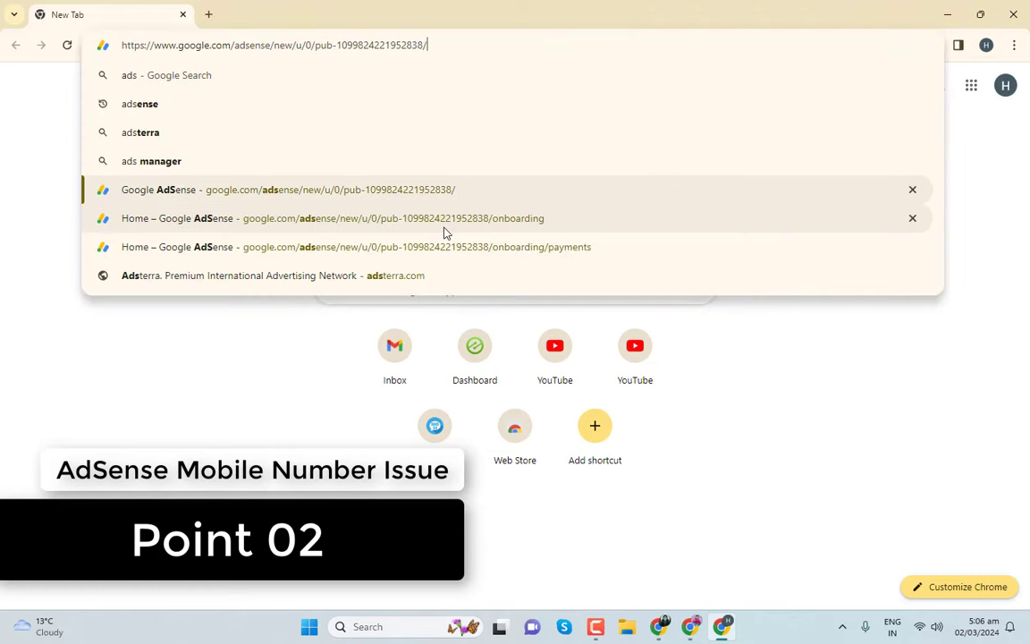
{"action": "key", "text": "Down"}
{"action": "key", "text": "Up"}
{"action": "key", "text": "Return"}
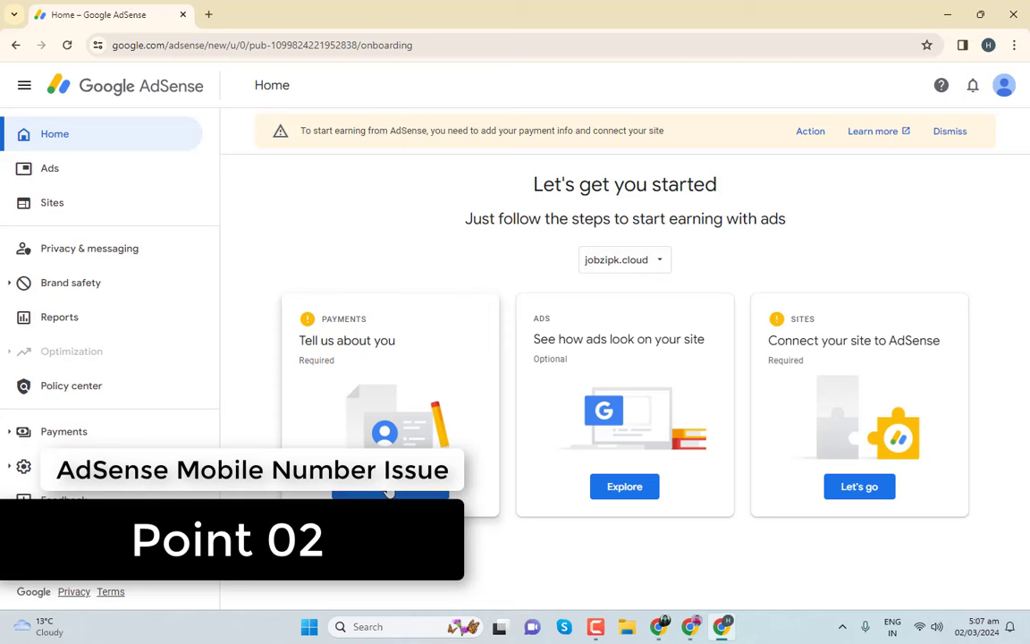
- View the phone number verification form in the AdSense payments onboarding, and close the AdSense page
{"action": "left_click", "coordinate": [350, 445]}
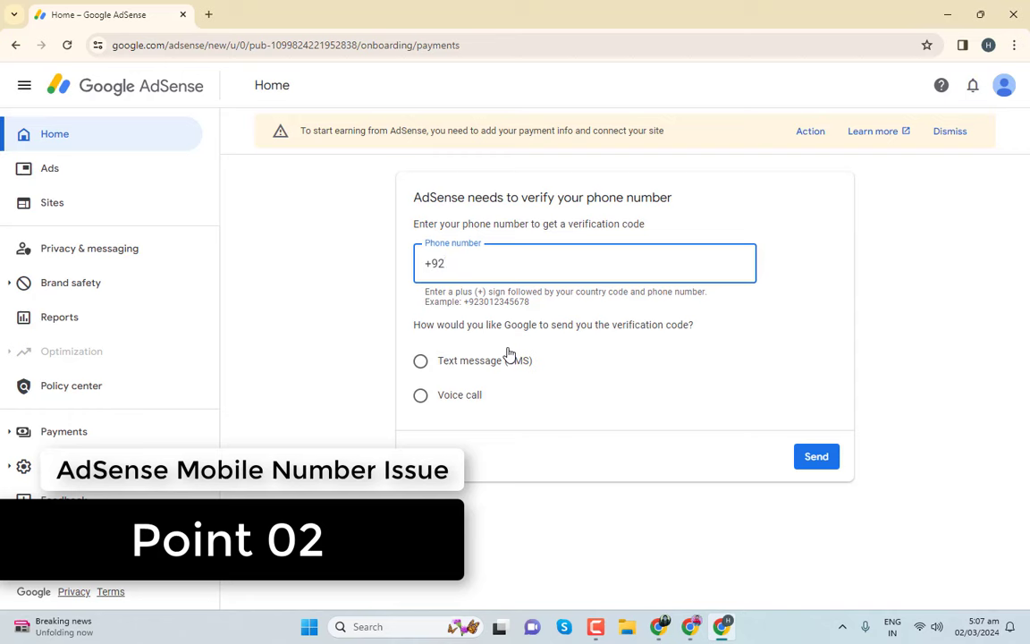
{"action": "left_click", "coordinate": [182, 14]}
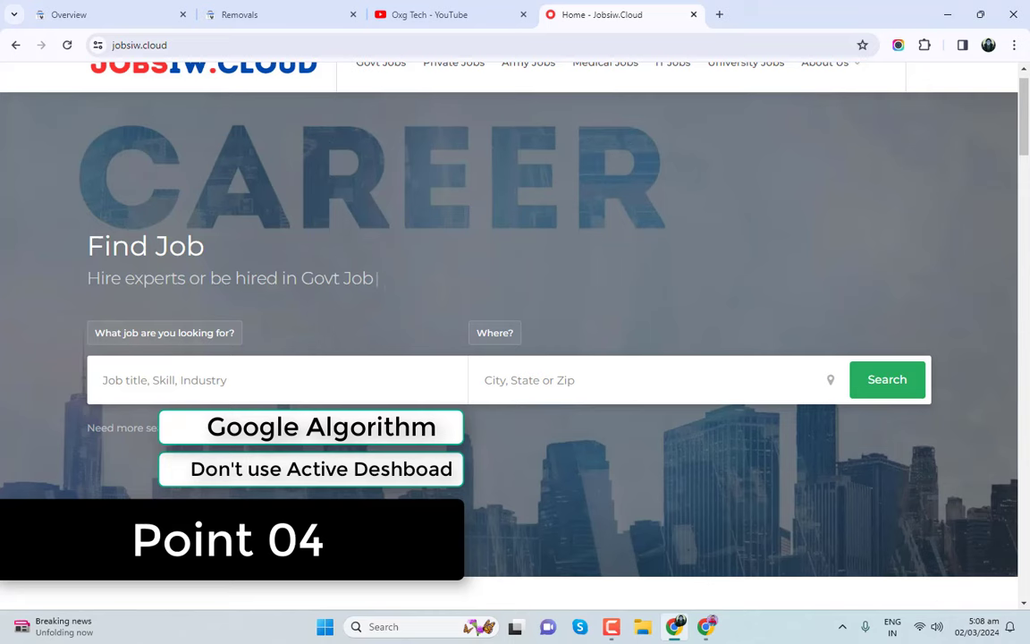
- Return to the Oxg Tech YouTube channel and look over its Videos and Popular videos sections
{"action": "left_click", "coordinate": [433, 7]}
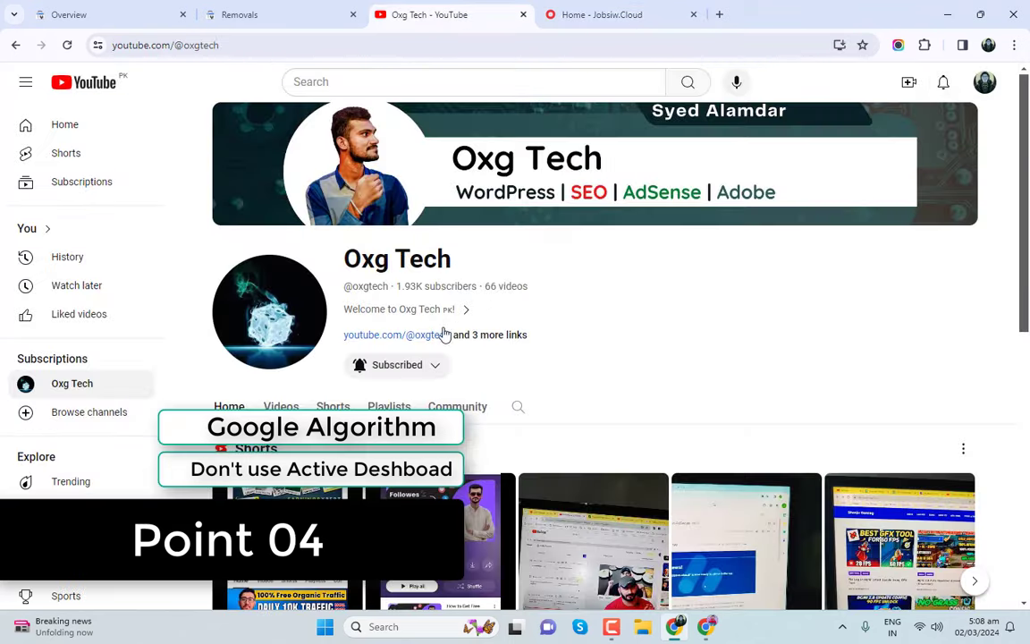
{"action": "scroll", "coordinate": [443, 333], "scroll_direction": "down", "scroll_amount": 8}
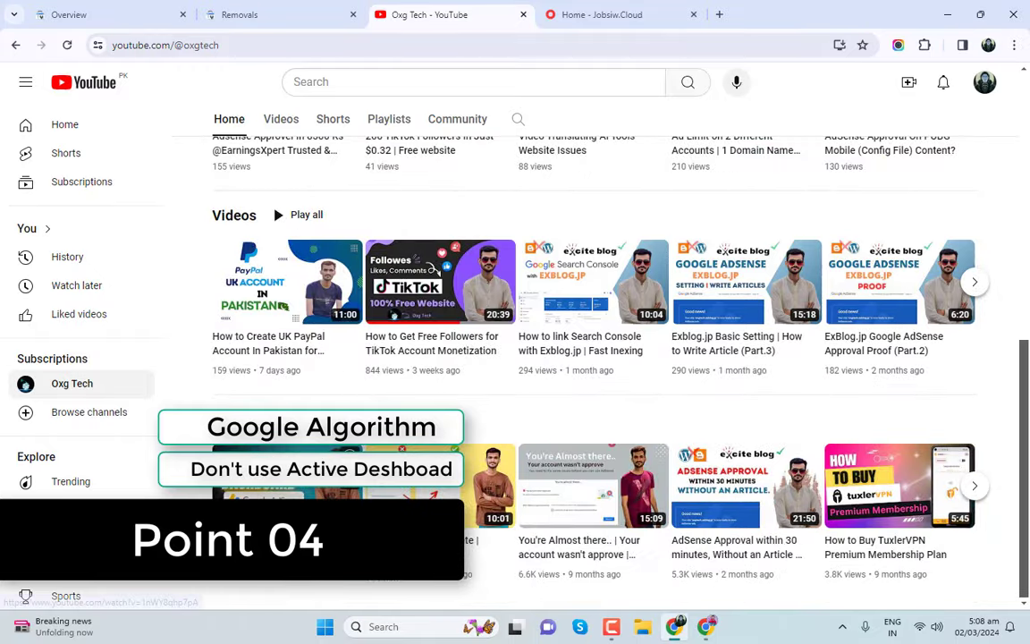
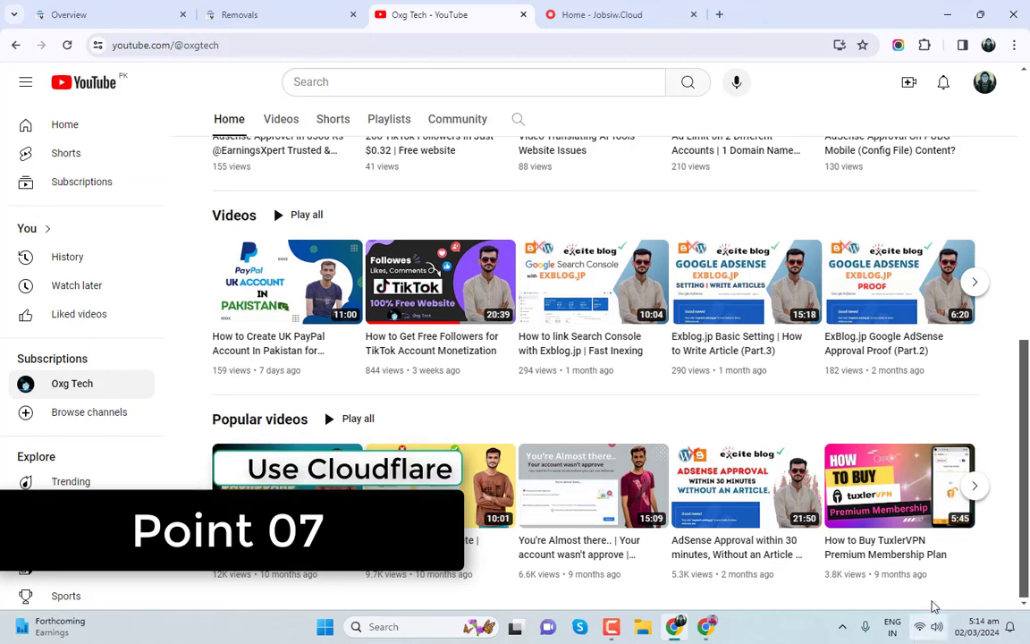
- Switch to the browser window with the jobsiw.cloud WordPress admin, search Google for cloudflare in a new tab, and open the Cloudflare website
{"action": "left_click", "coordinate": [706, 626]}
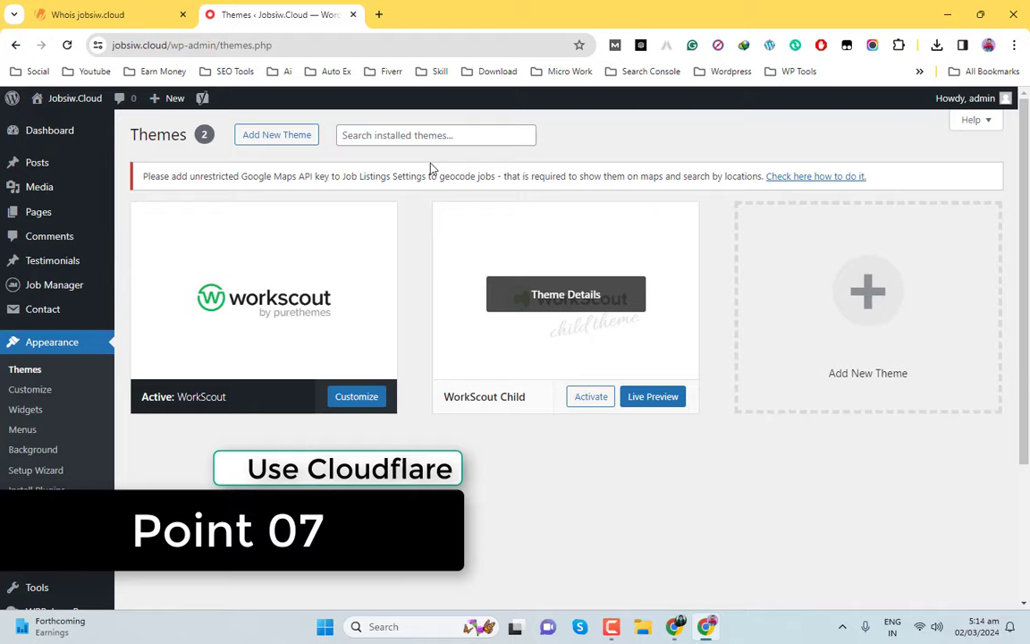
{"action": "left_click", "coordinate": [379, 16]}
{"action": "type", "text": "google.com"}
{"action": "key", "text": "Return"}
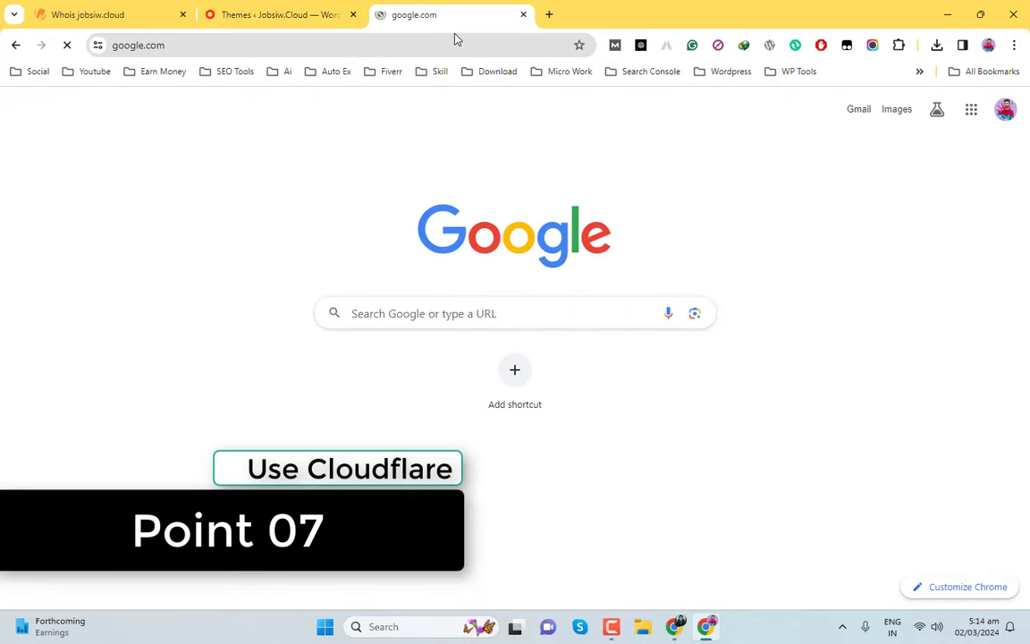
{"action": "type", "text": "c"}
{"action": "key", "text": "BackSpace"}
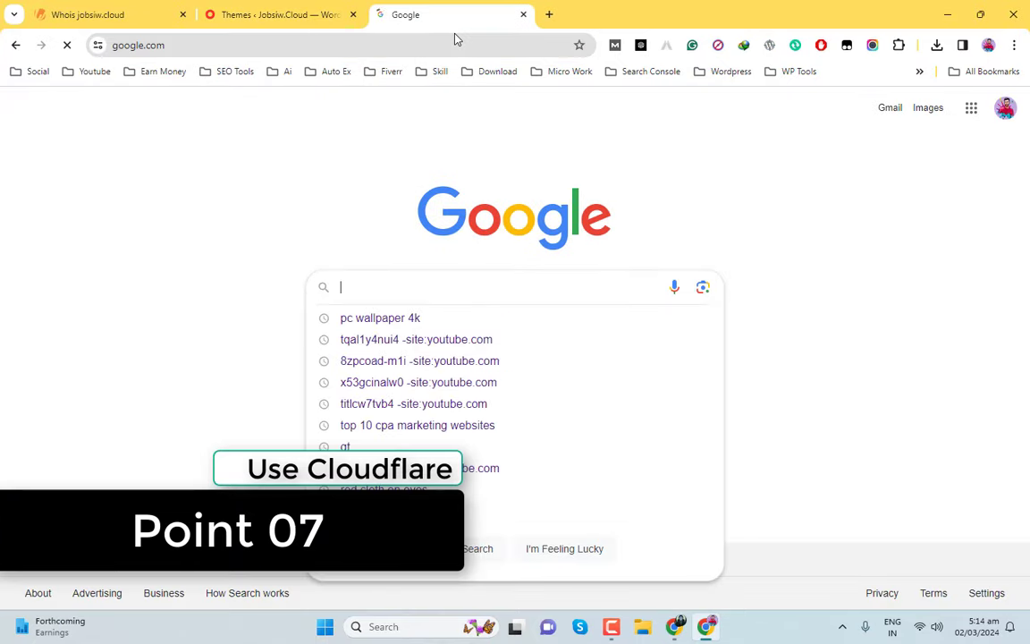
{"action": "type", "text": "cloudflare"}
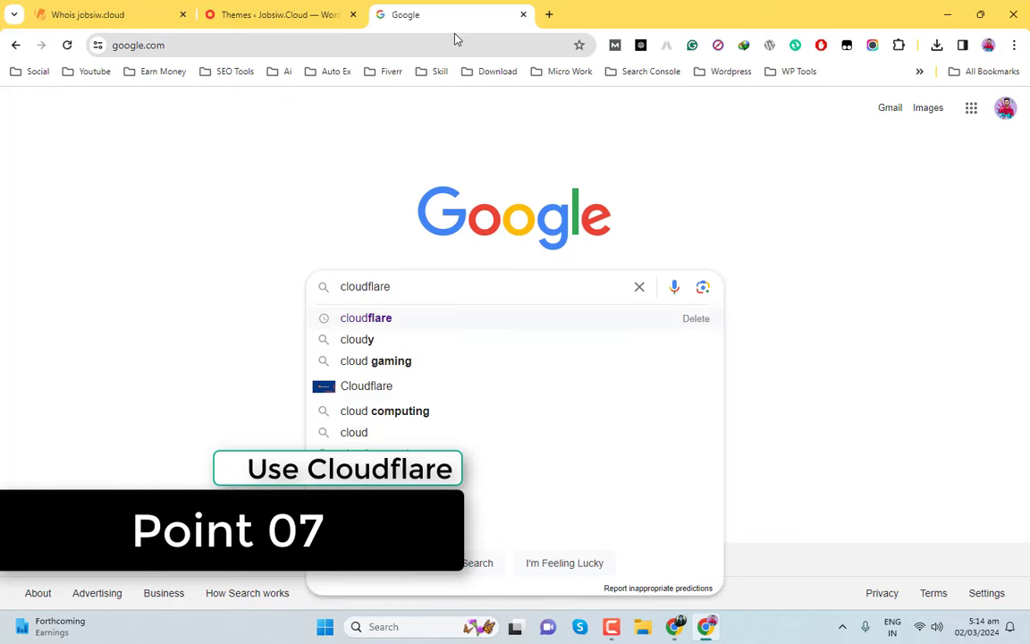
{"action": "key", "text": "Return"}
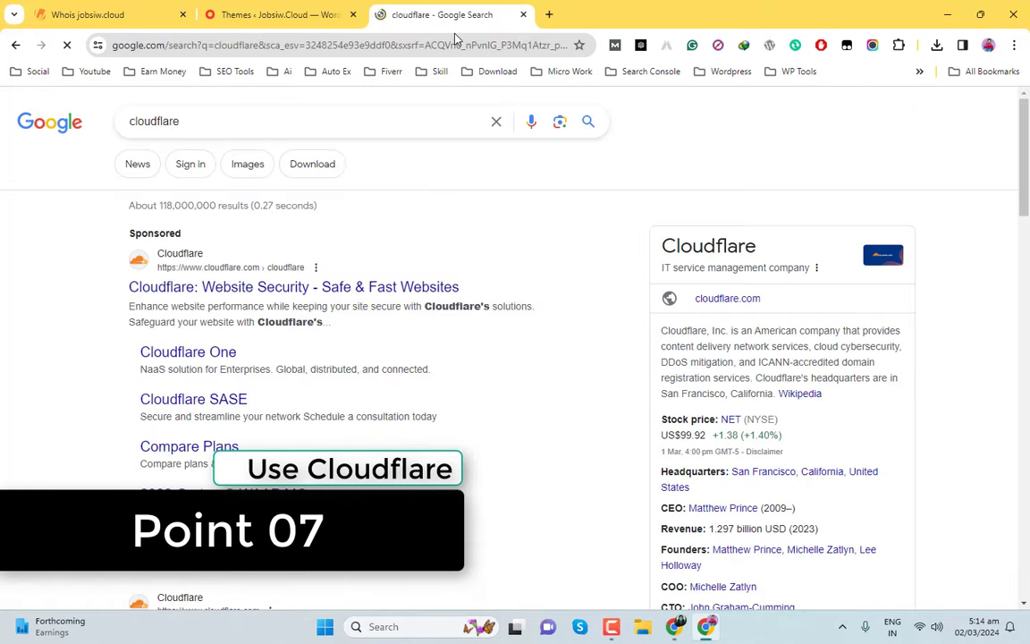
{"action": "scroll", "coordinate": [209, 358], "scroll_direction": "down", "scroll_amount": 4}
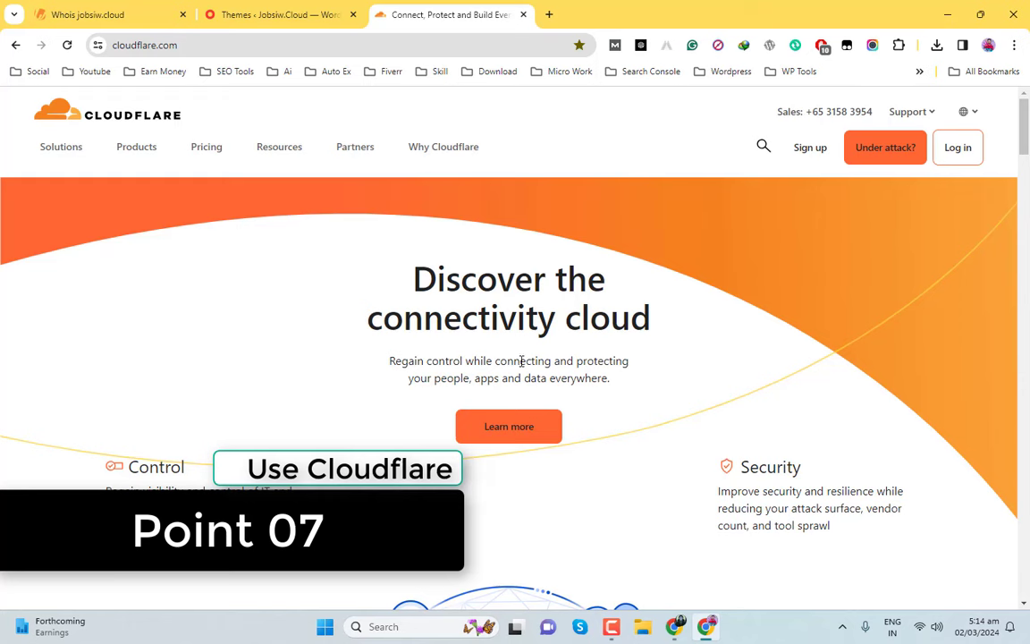
- Go to the open Whois page for jobsiw.cloud and examine its two name server entries
{"action": "key", "text": "ctrl+1"}
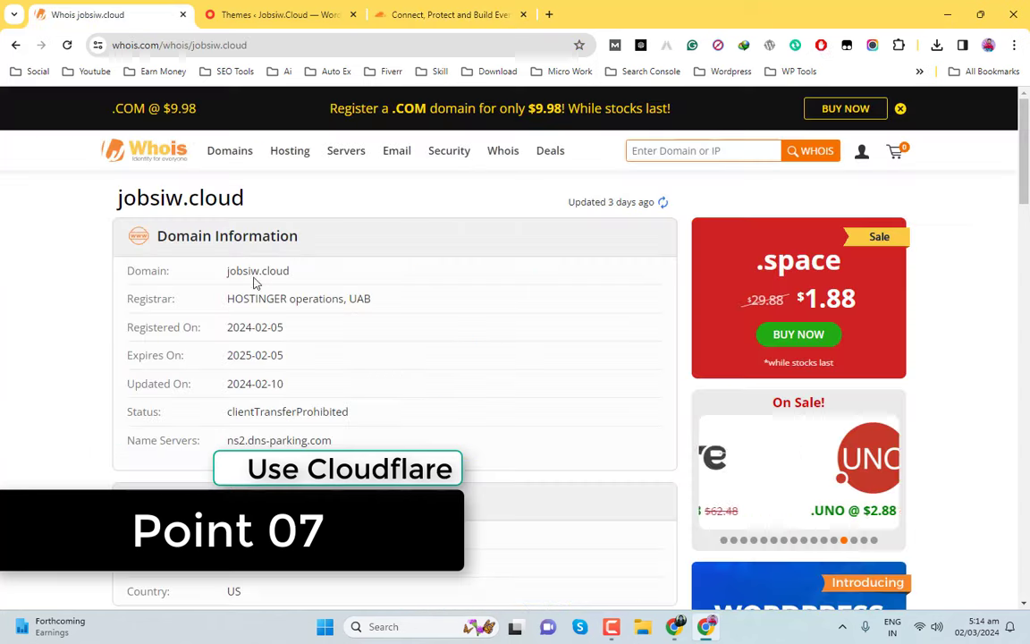
{"action": "scroll", "coordinate": [418, 410], "scroll_direction": "down", "scroll_amount": 2}
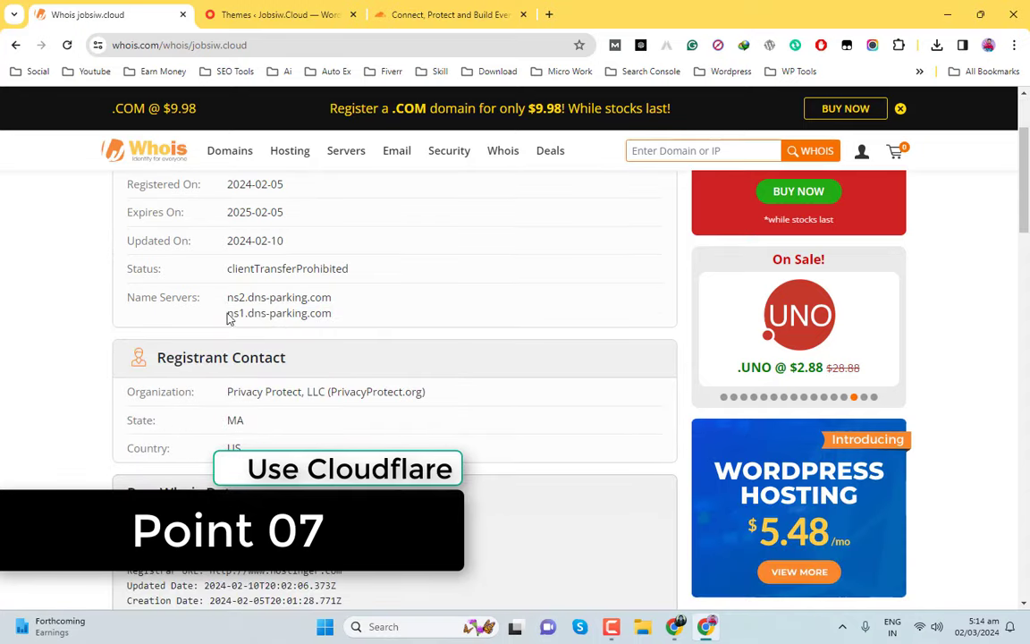
{"action": "left_click_drag", "start_coordinate": [228, 317], "coordinate": [379, 322]}
{"action": "left_click", "coordinate": [294, 327]}
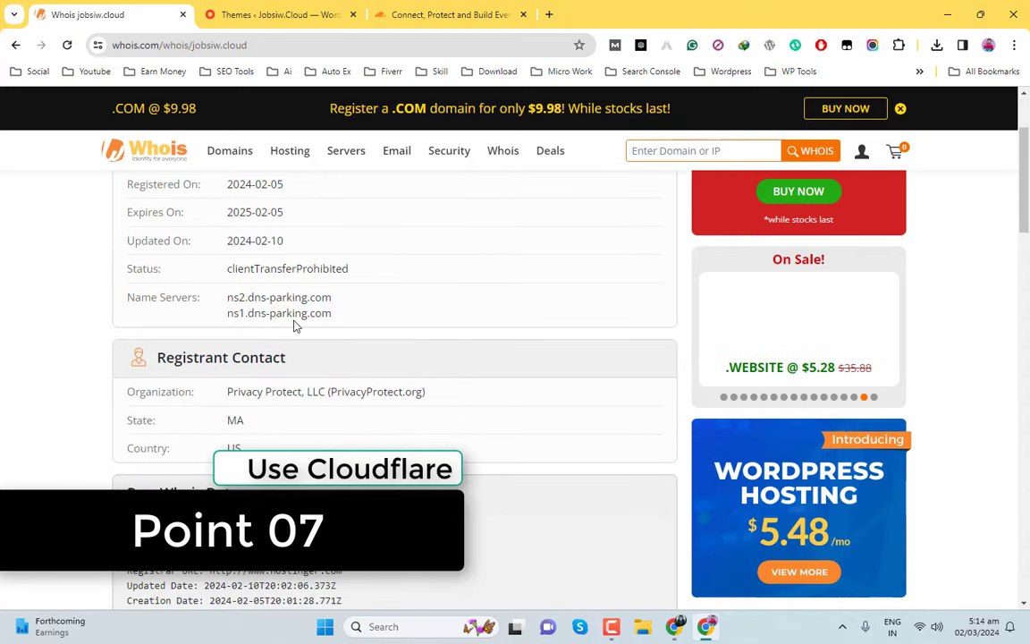
{"action": "left_click_drag", "start_coordinate": [228, 296], "coordinate": [361, 303]}
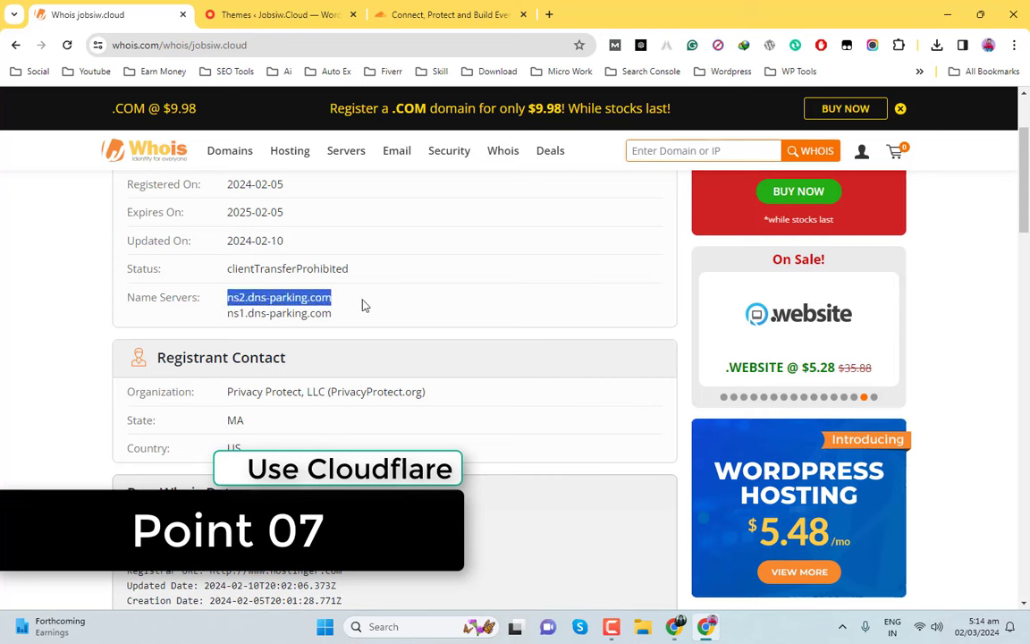
{"action": "left_click", "coordinate": [253, 330]}
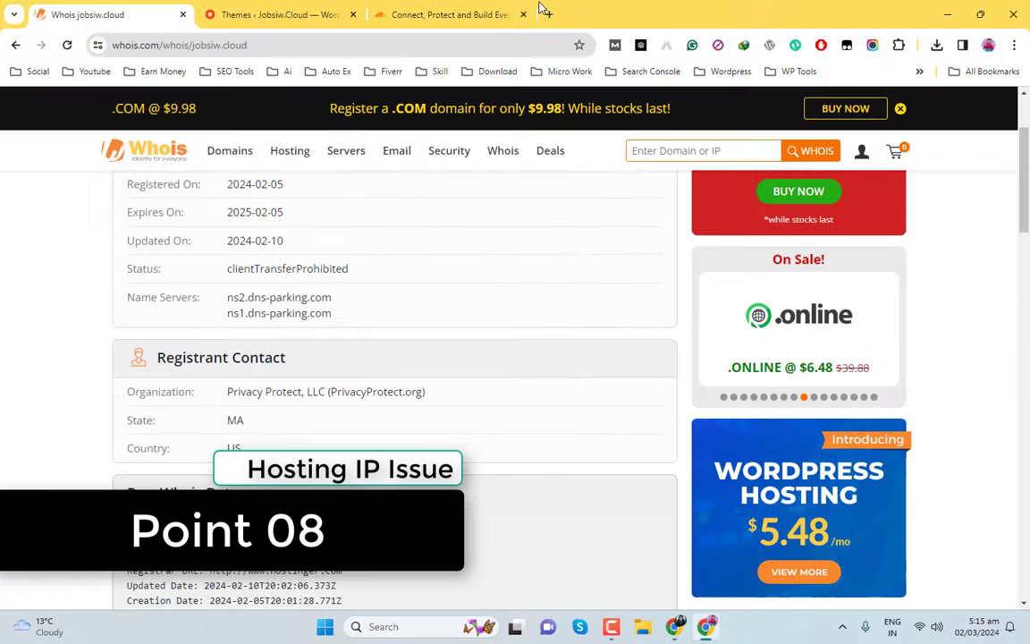
- Open the Hostinger Hosting page in a new tab from the saved bookmarks
{"action": "left_click", "coordinate": [546, 14]}
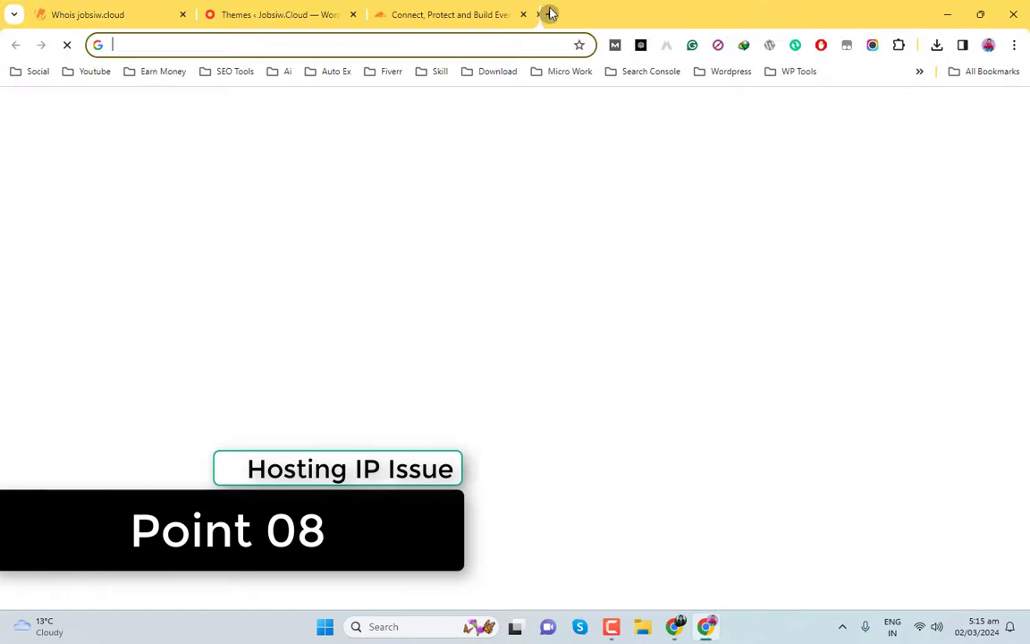
{"action": "left_click", "coordinate": [771, 72]}
{"action": "left_click", "coordinate": [810, 314]}
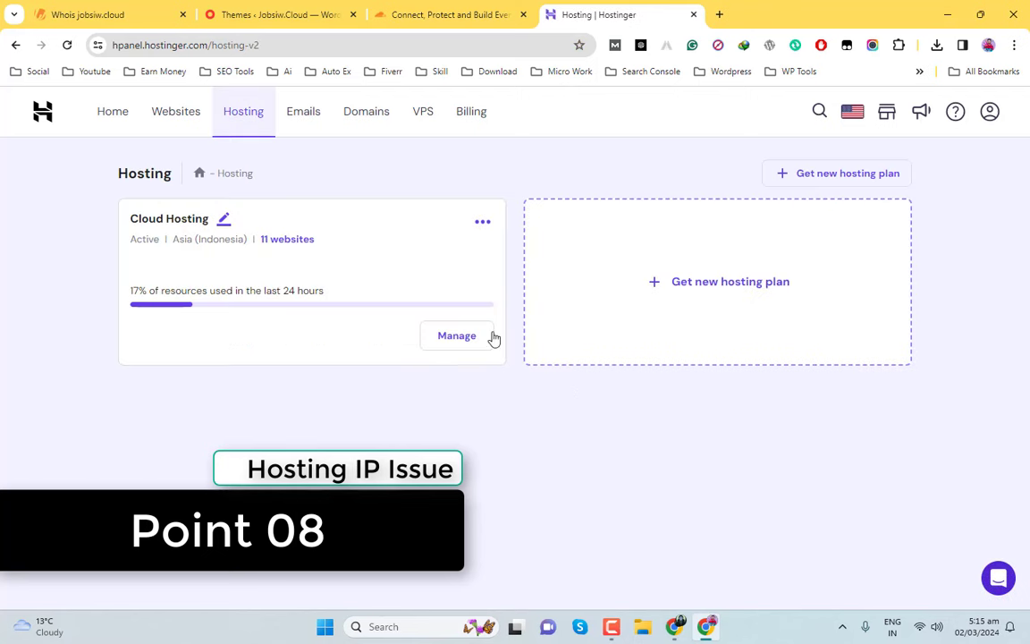
{"action": "left_click", "coordinate": [223, 222]}
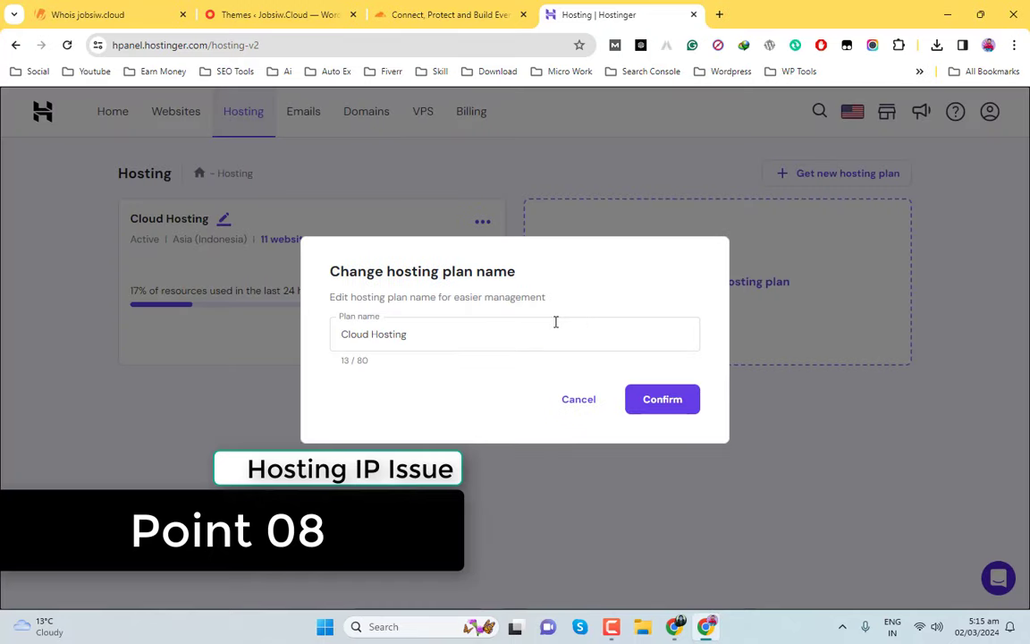
{"action": "left_click", "coordinate": [583, 405]}
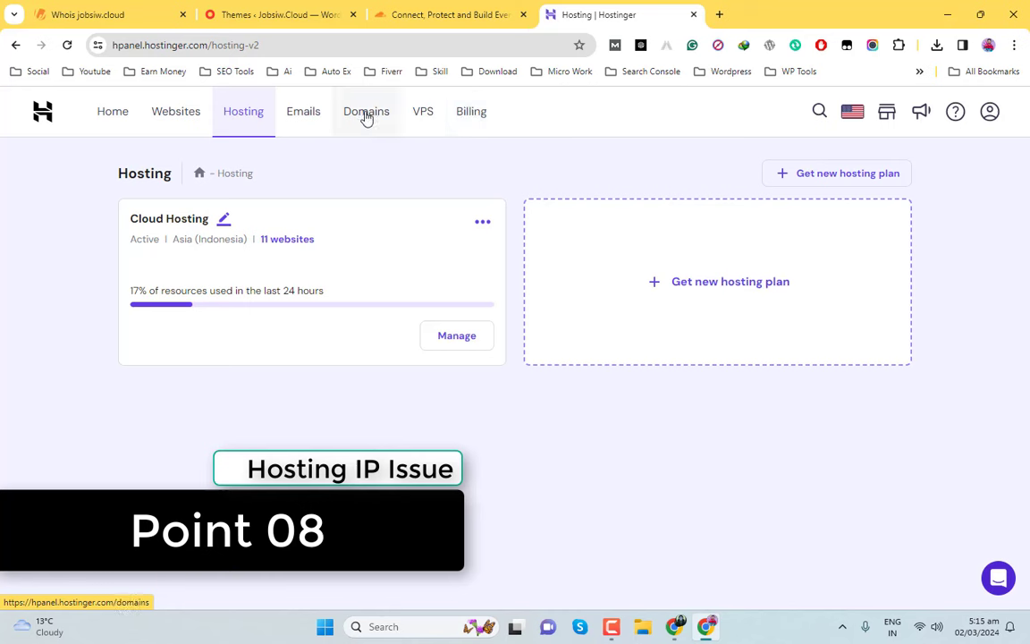
{"action": "left_click", "coordinate": [990, 111]}
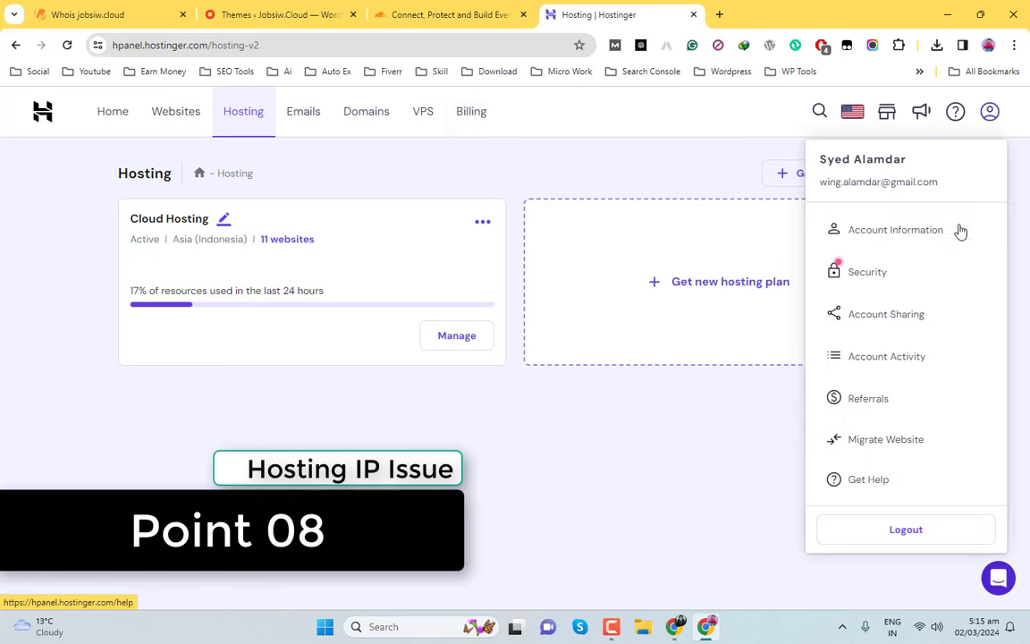
{"action": "left_click", "coordinate": [511, 164]}
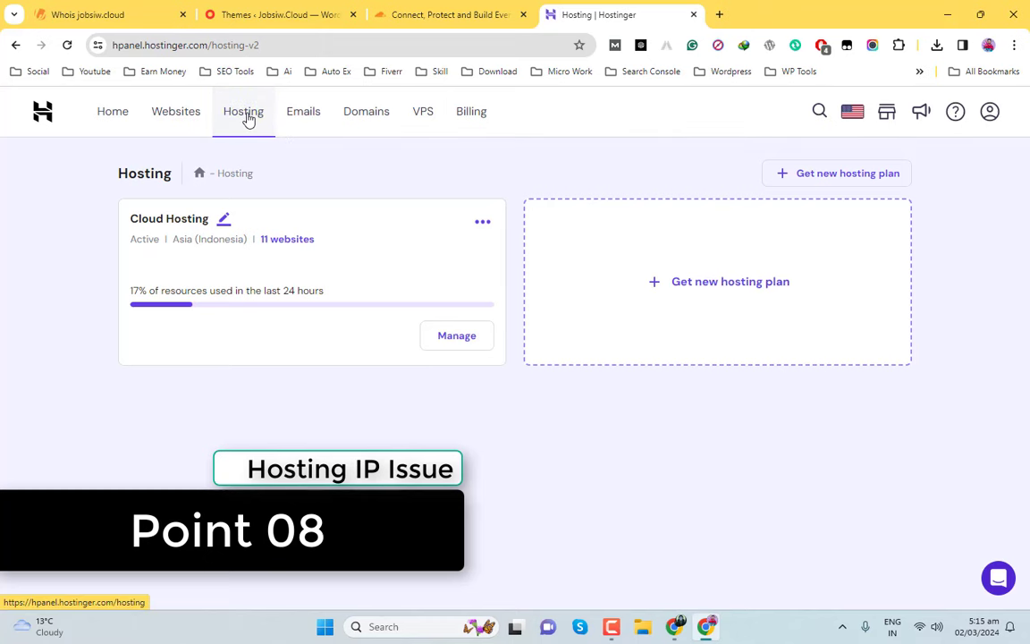
- Open the Cloud Hosting plan's details and examine its hosting limits, server location and server transfer option
{"action": "left_click", "coordinate": [458, 337]}
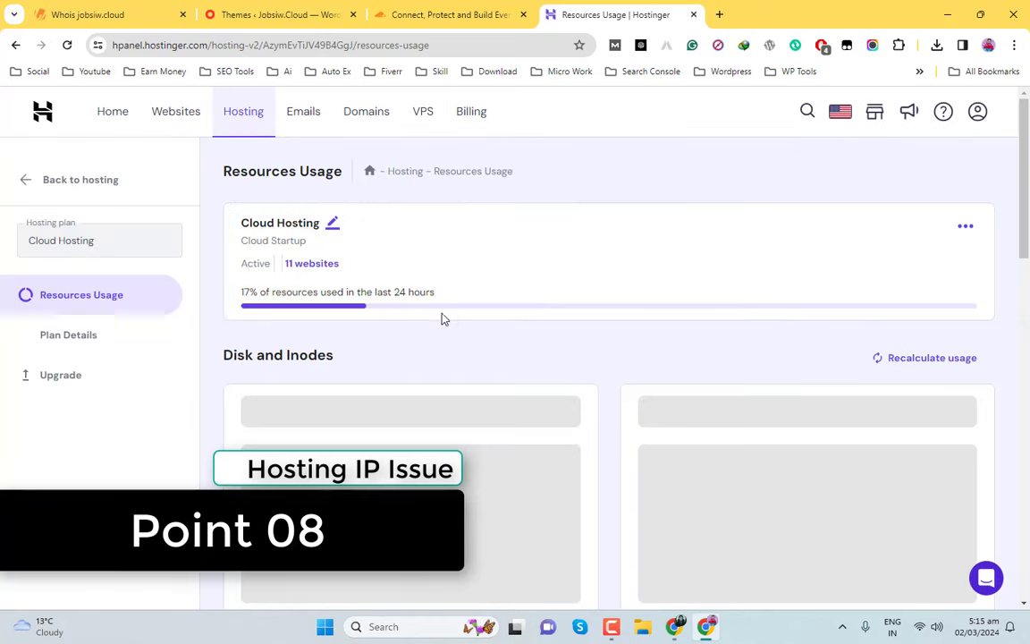
{"action": "left_click", "coordinate": [52, 340]}
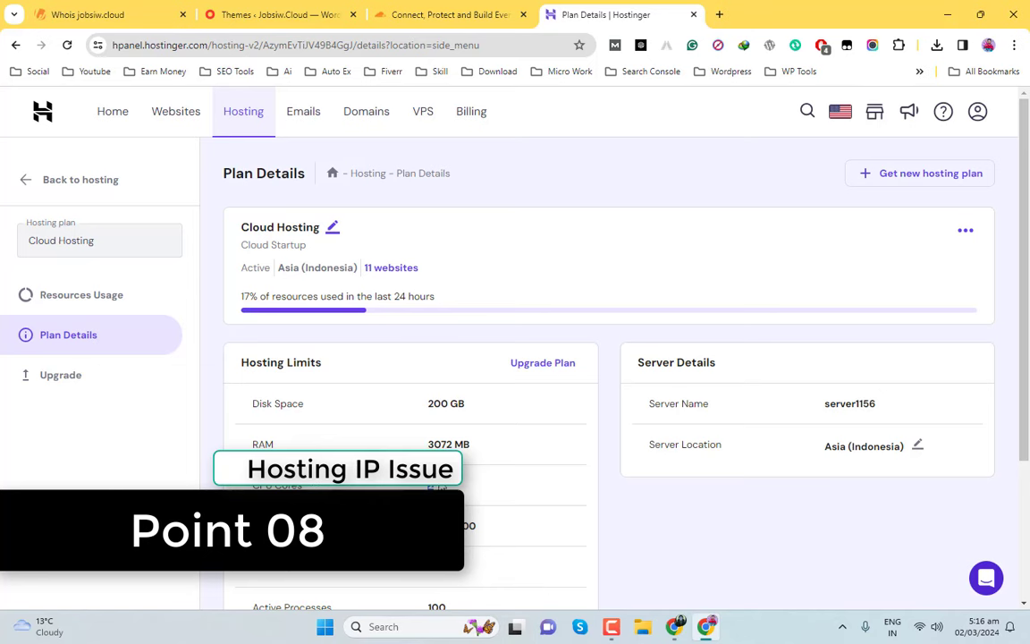
{"action": "left_click_drag", "start_coordinate": [427, 444], "coordinate": [515, 448]}
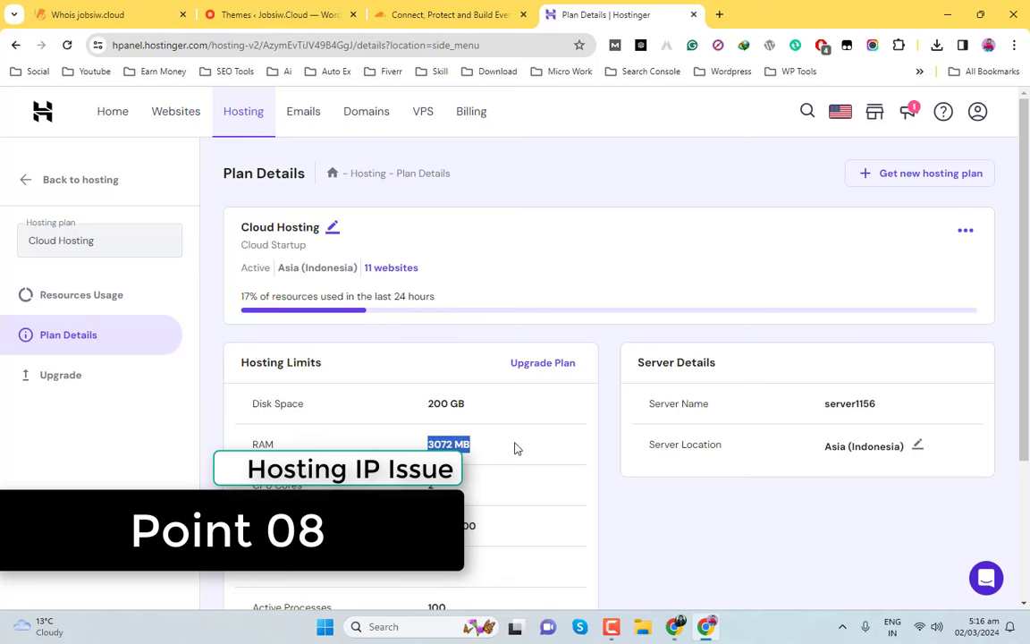
{"action": "left_click", "coordinate": [523, 447]}
{"action": "scroll", "coordinate": [523, 447], "scroll_direction": "down", "scroll_amount": 2}
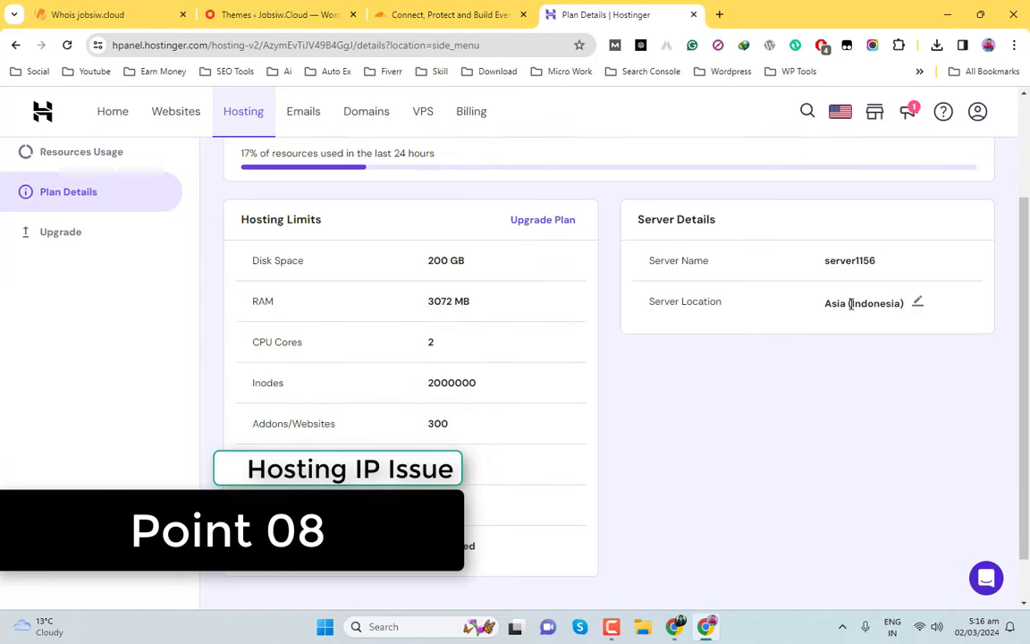
{"action": "scroll", "coordinate": [841, 321], "scroll_direction": "up", "scroll_amount": 2}
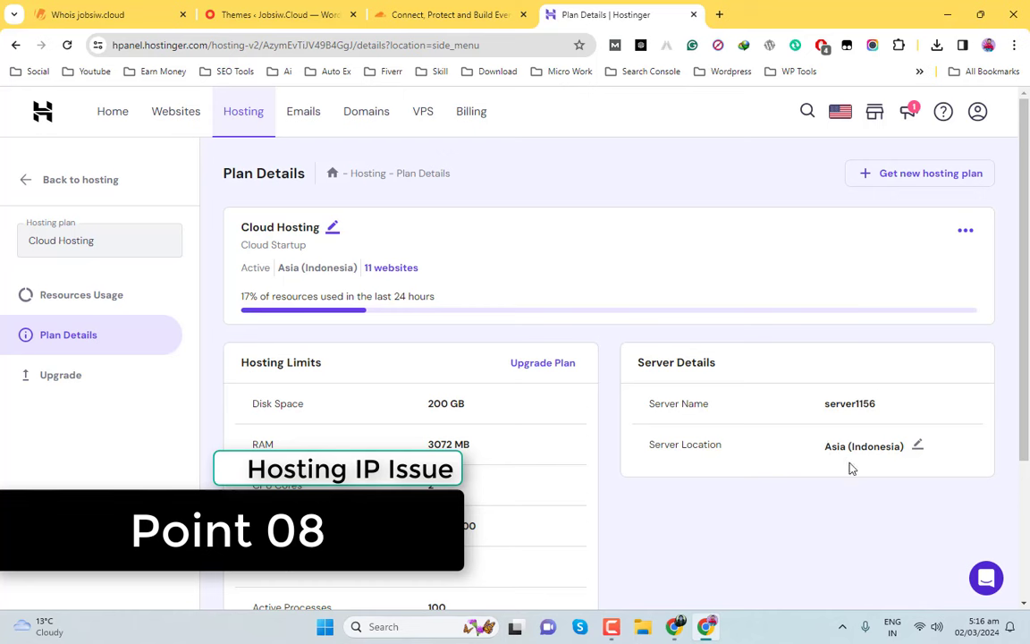
{"action": "mouse_move", "coordinate": [914, 449]}
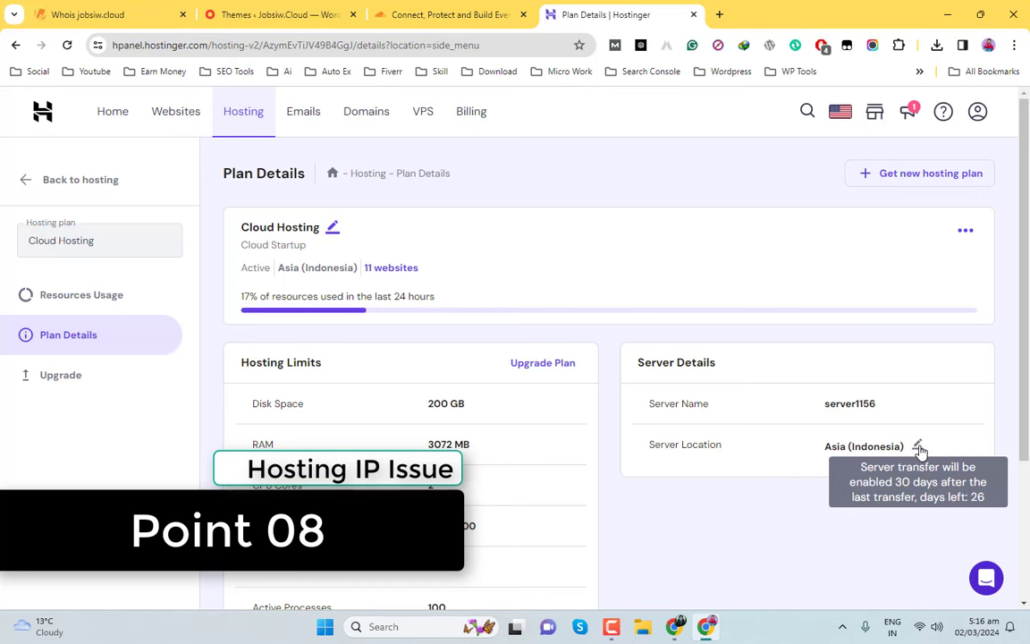
{"action": "scroll", "coordinate": [704, 474], "scroll_direction": "down", "scroll_amount": 2}
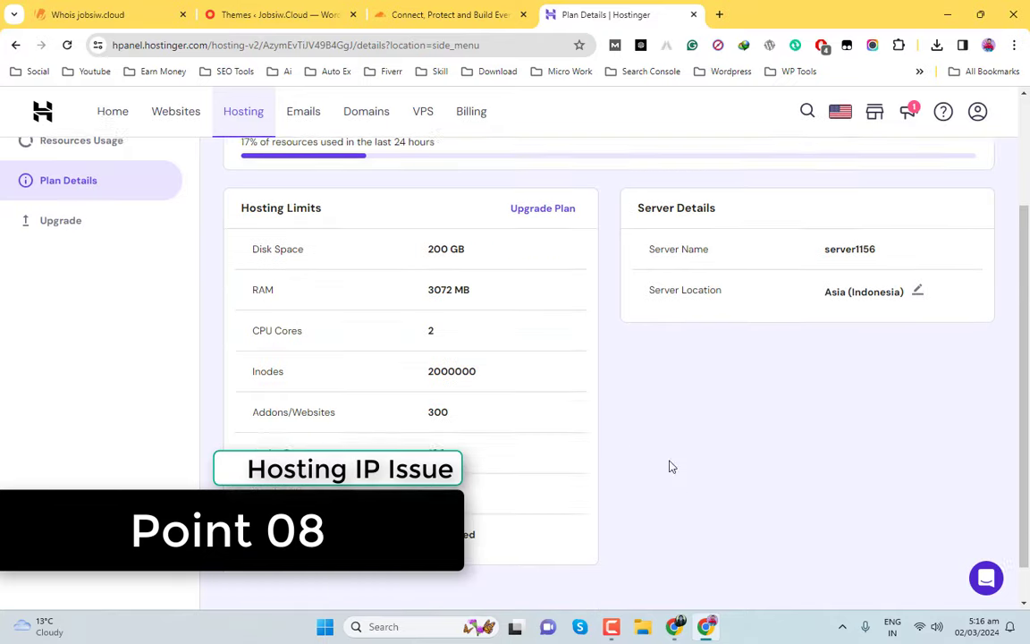
{"action": "scroll", "coordinate": [667, 438], "scroll_direction": "up", "scroll_amount": 2}
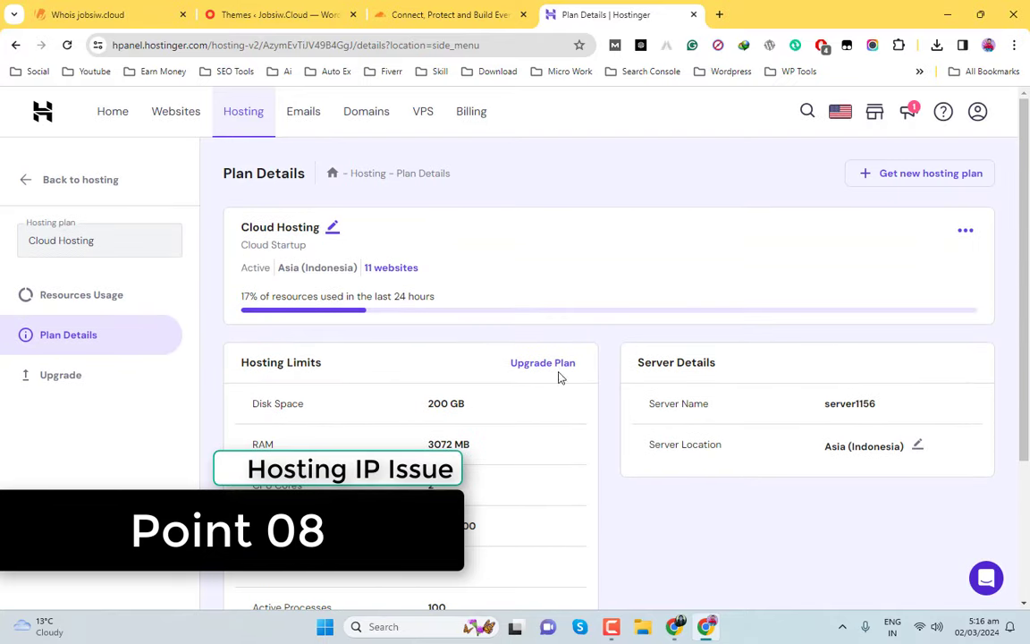
- Open the hosting plan details of the jobsiw.cloud website and copy its website IP address
{"action": "left_click", "coordinate": [244, 114]}
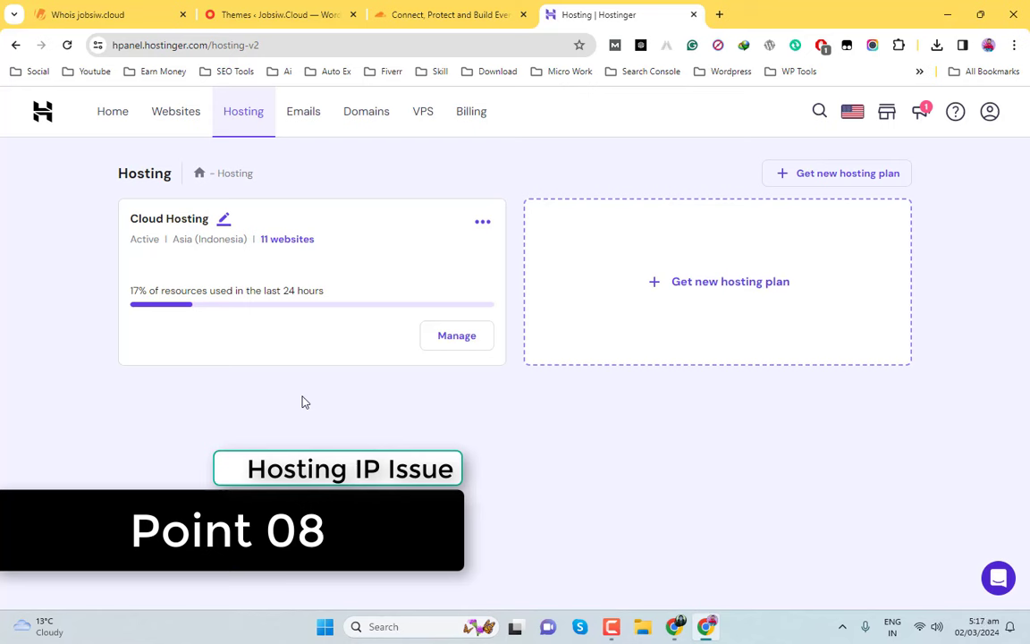
{"action": "left_click", "coordinate": [175, 111]}
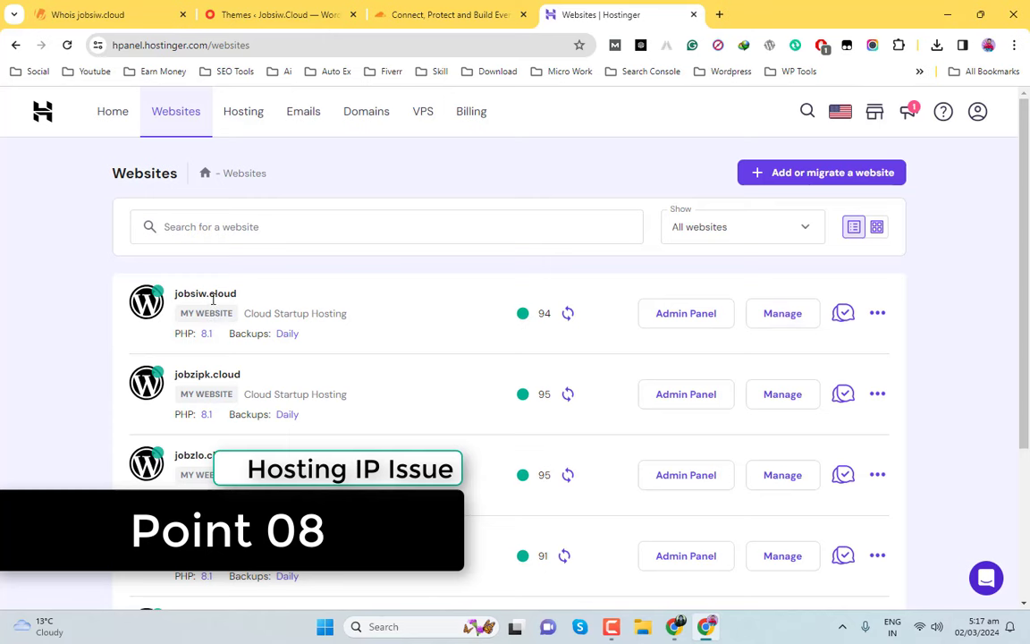
{"action": "left_click", "coordinate": [787, 317]}
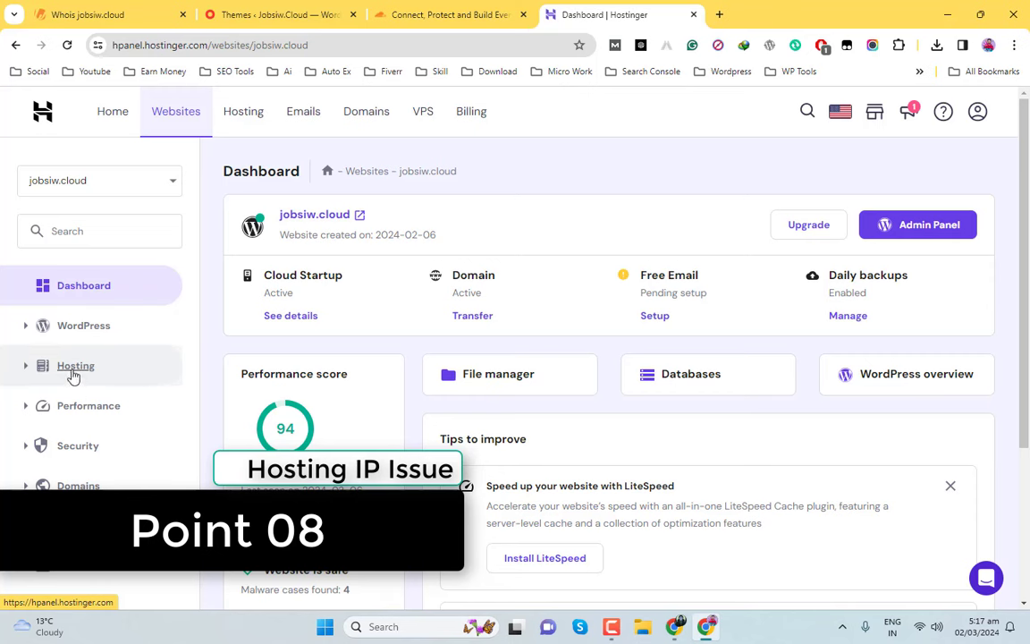
{"action": "left_click", "coordinate": [74, 374]}
{"action": "left_click", "coordinate": [76, 410]}
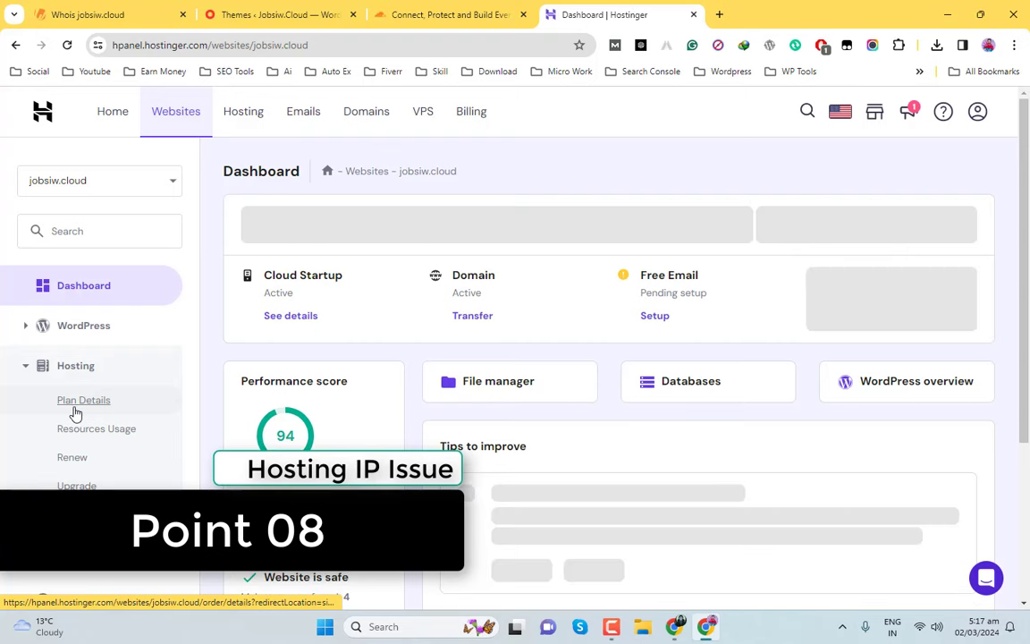
{"action": "left_click", "coordinate": [78, 407]}
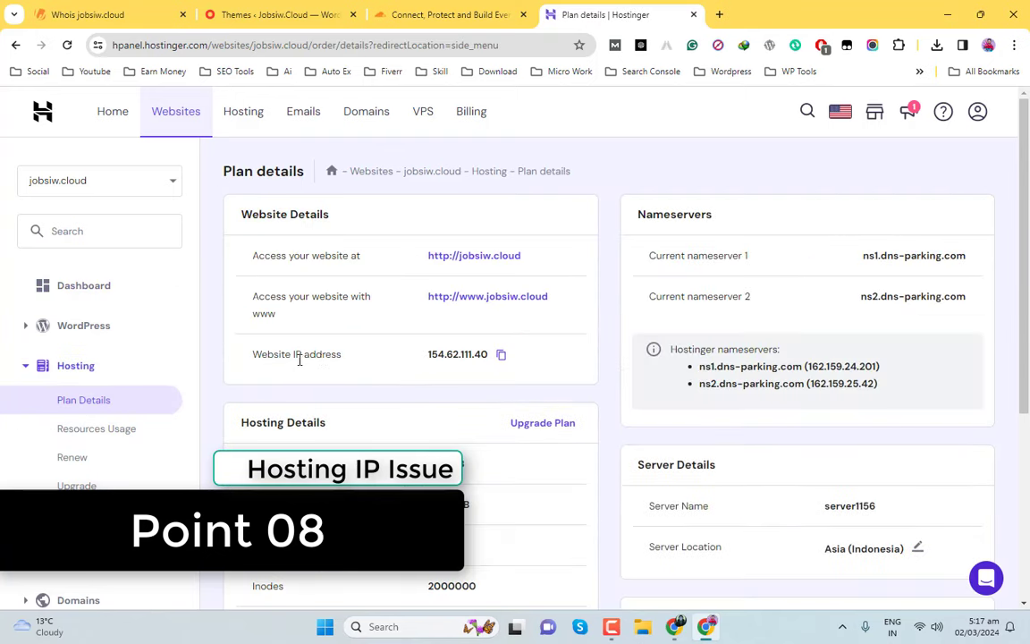
{"action": "left_click", "coordinate": [501, 356]}
- View the open Cloudflare homepage, and return to the jobsiw.cloud plan details on Hostinger
{"action": "left_click", "coordinate": [437, 18]}
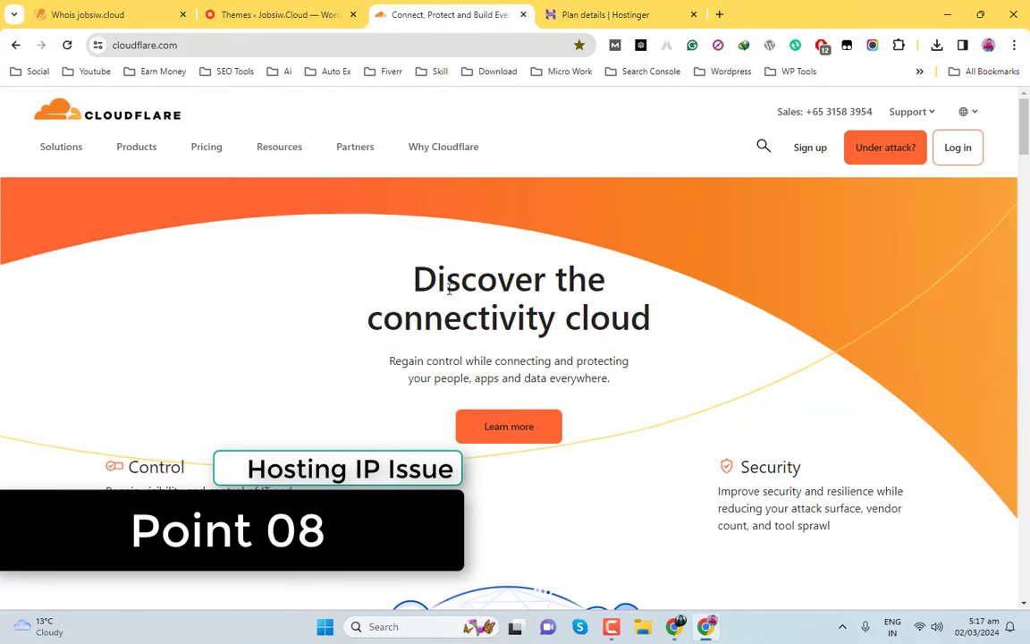
{"action": "left_click", "coordinate": [592, 13]}
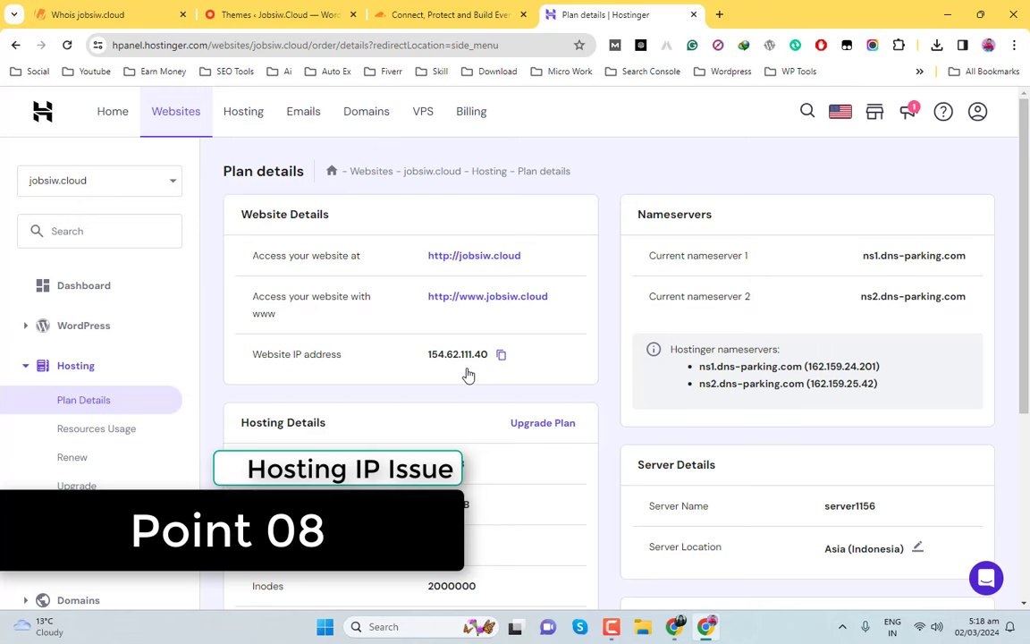
{"action": "key", "text": "F12"}
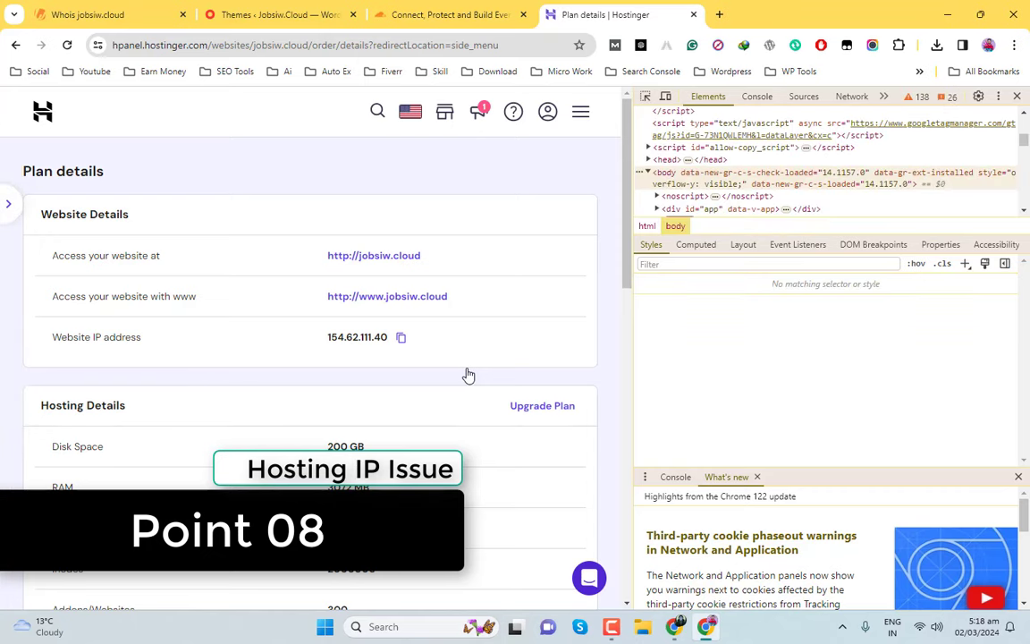
{"action": "left_click", "coordinate": [1018, 96]}
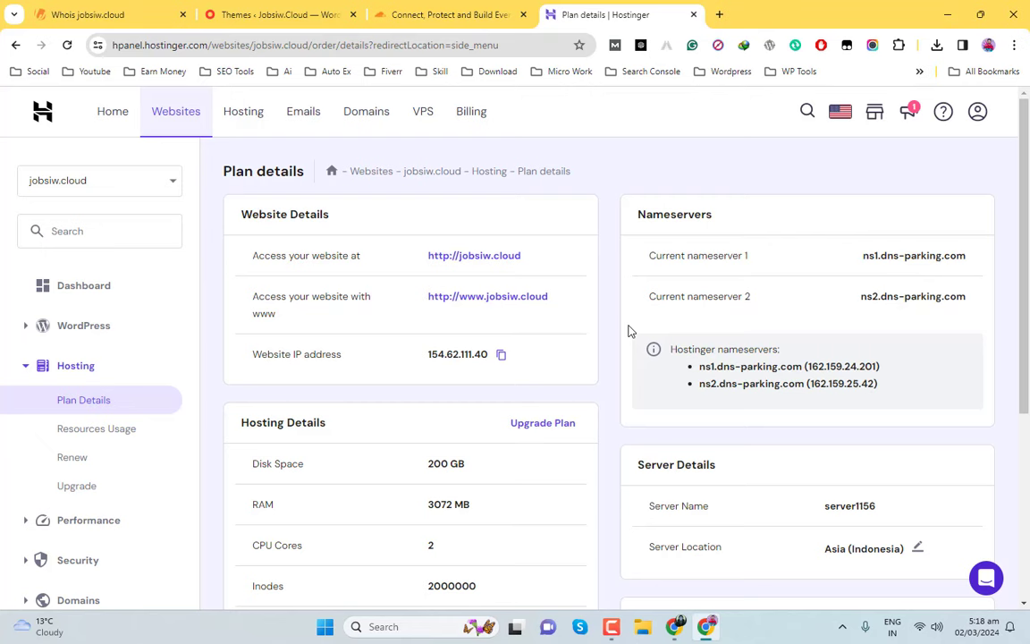
- Return to the Oxg Tech YouTube channel in the other browser window and view its channel header
{"action": "left_click", "coordinate": [705, 629]}
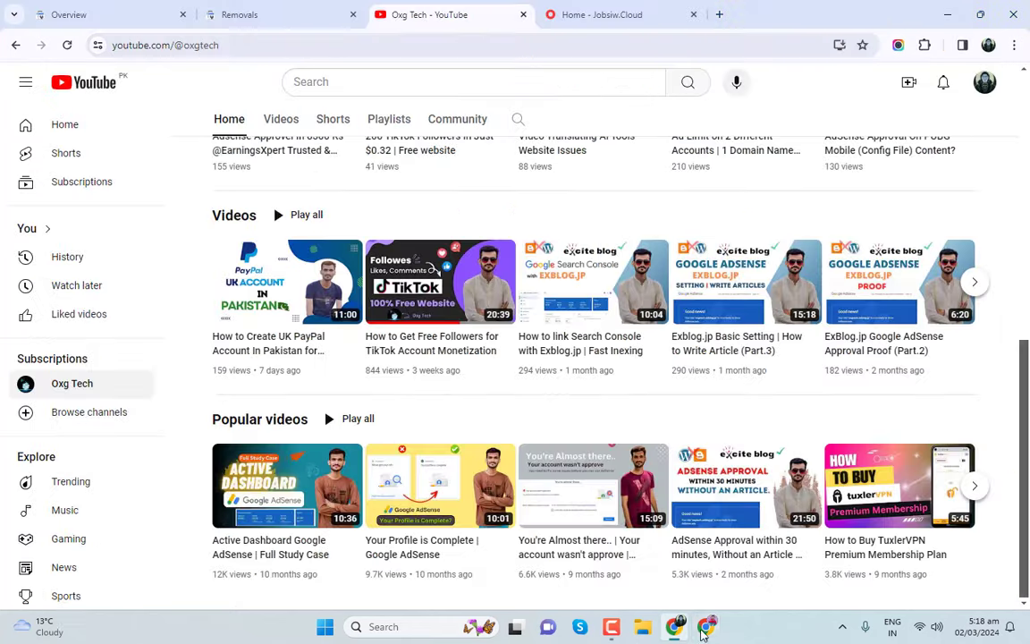
{"action": "scroll", "coordinate": [613, 346], "scroll_direction": "up", "scroll_amount": 10}
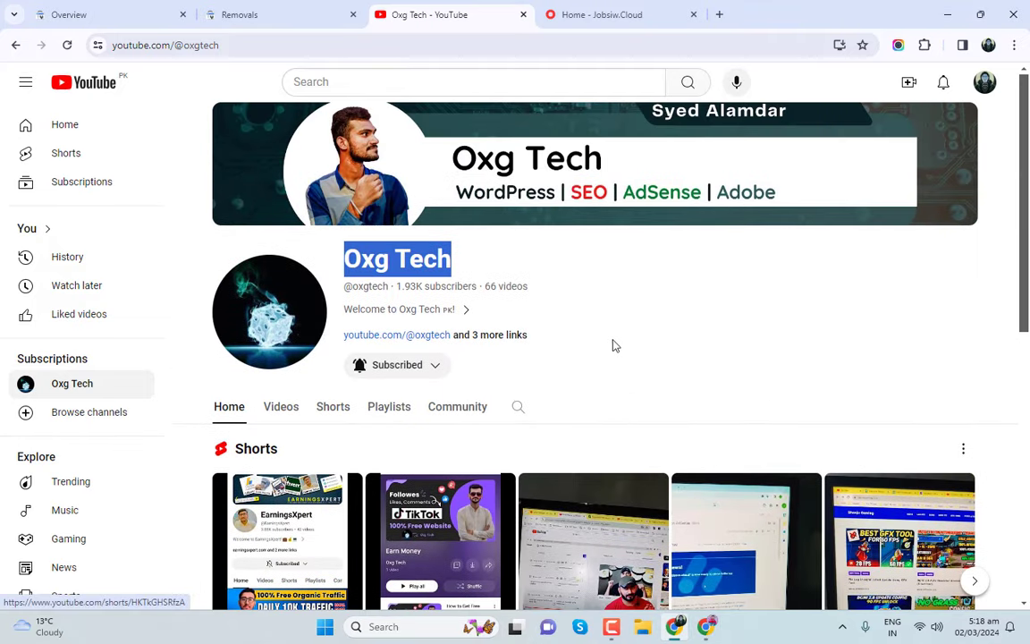
{"action": "left_click", "coordinate": [575, 268]}
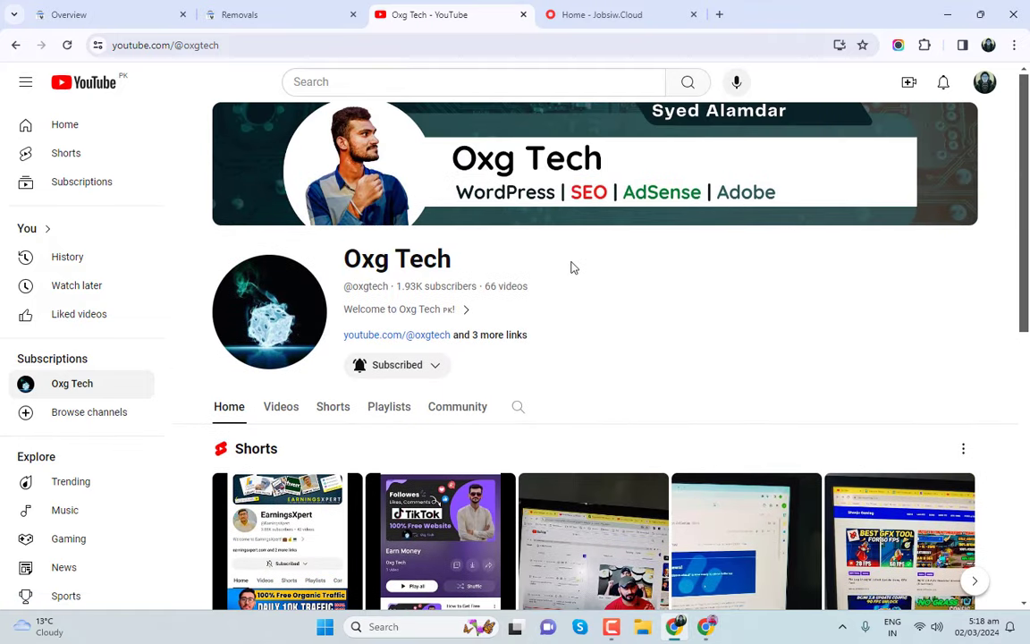